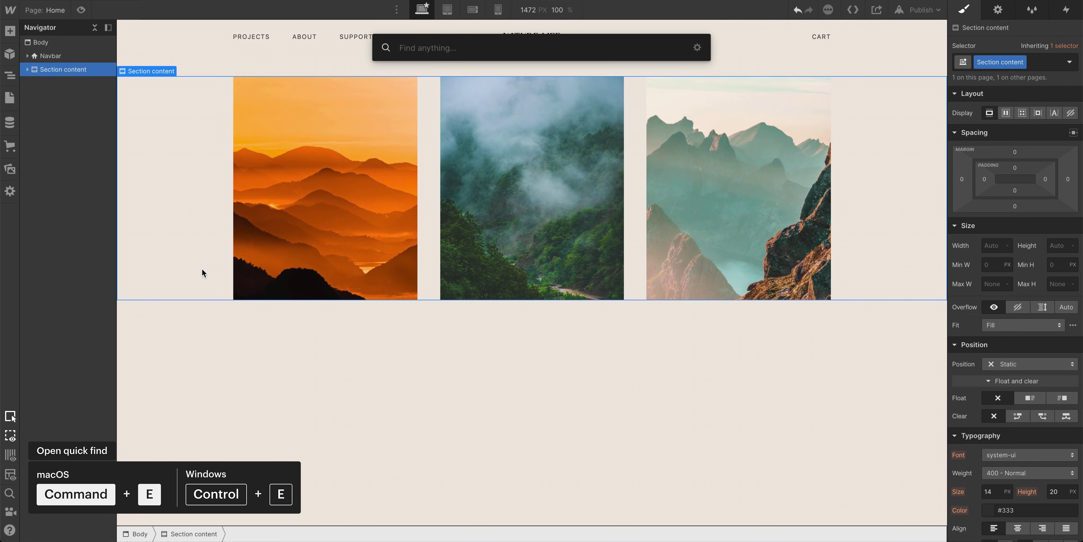
Step: Find the Grid element through quick find and add it to the selected section
text(grid)
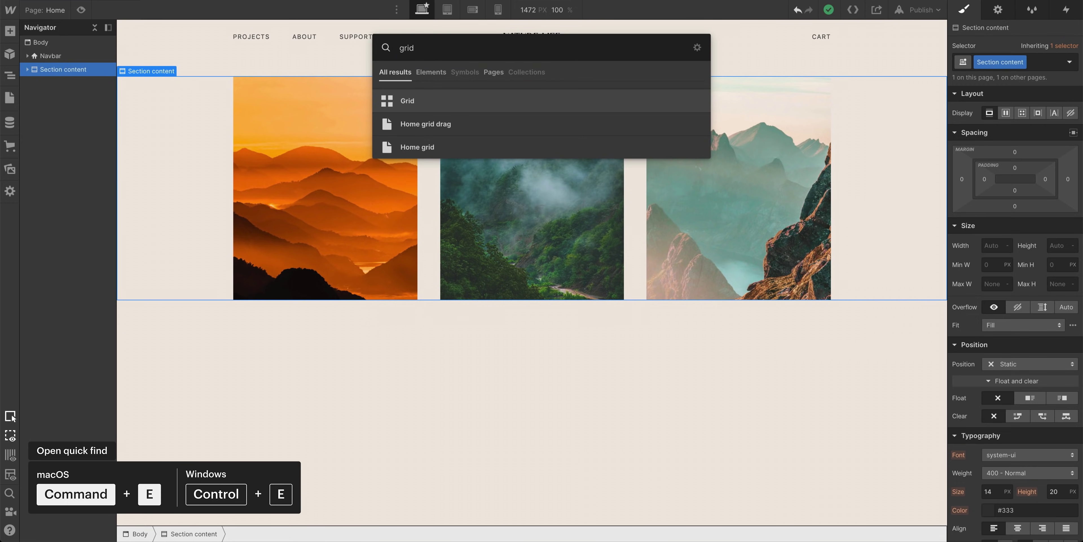
key(Return)
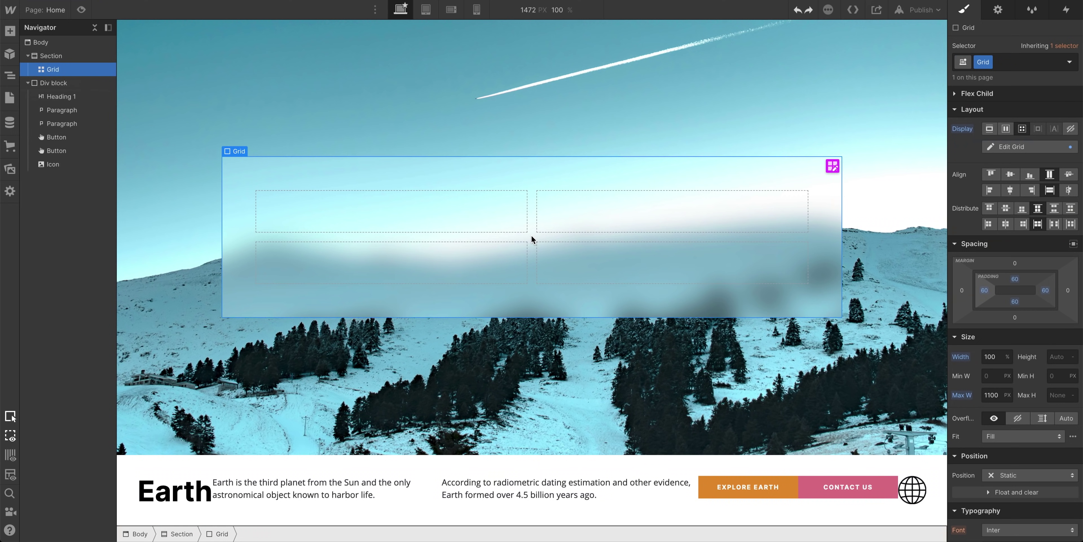
Step: Move the Earth heading, both paragraphs, both buttons and the globe icon from the div block into the grid
drag(347, 318, 291, 202)
drag(207, 472, 630, 206)
drag(397, 354, 444, 301)
drag(213, 479, 587, 256)
drag(218, 482, 806, 254)
drag(157, 496, 557, 282)
click(570, 300)
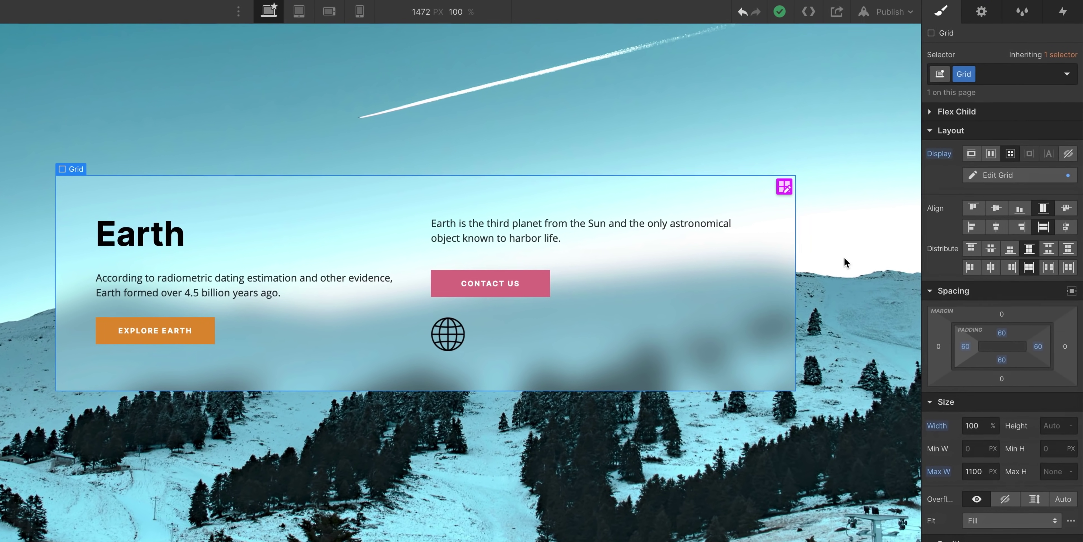
Step: Edit the grid to add two columns and two rows, making it 4 by 4, and finish editing
click(1011, 180)
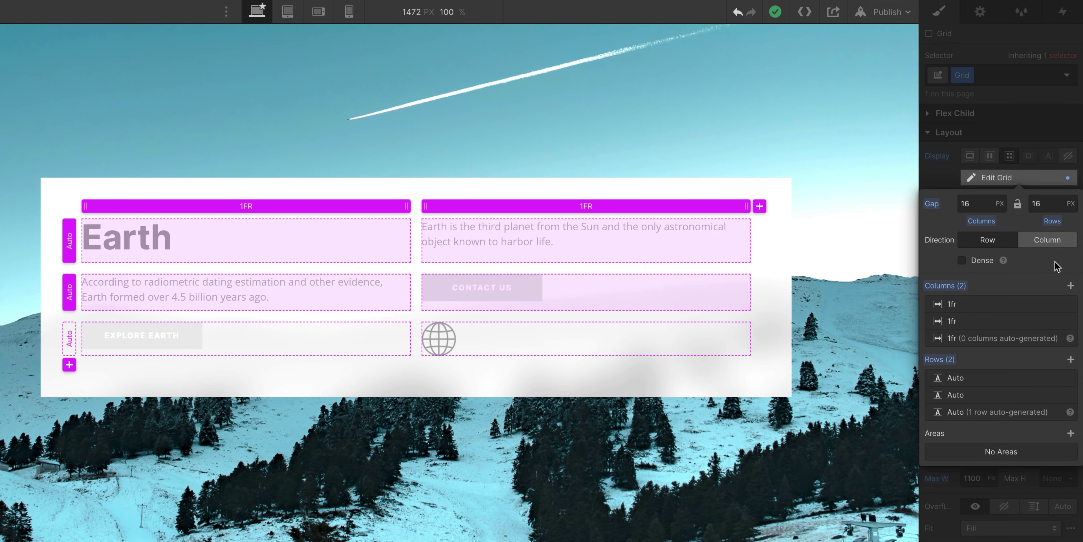
click(1070, 286)
click(1071, 286)
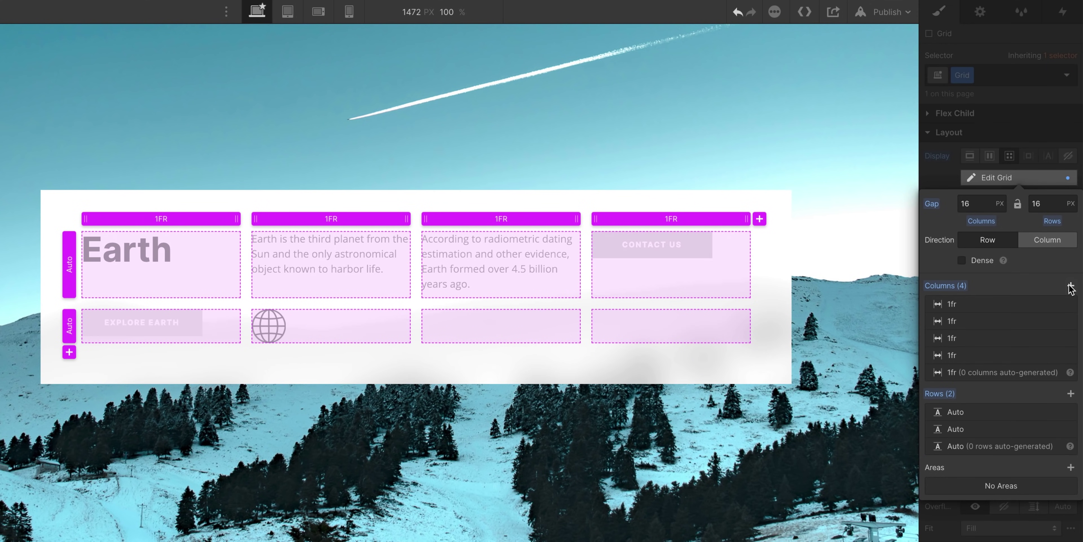
click(1071, 393)
click(1071, 393)
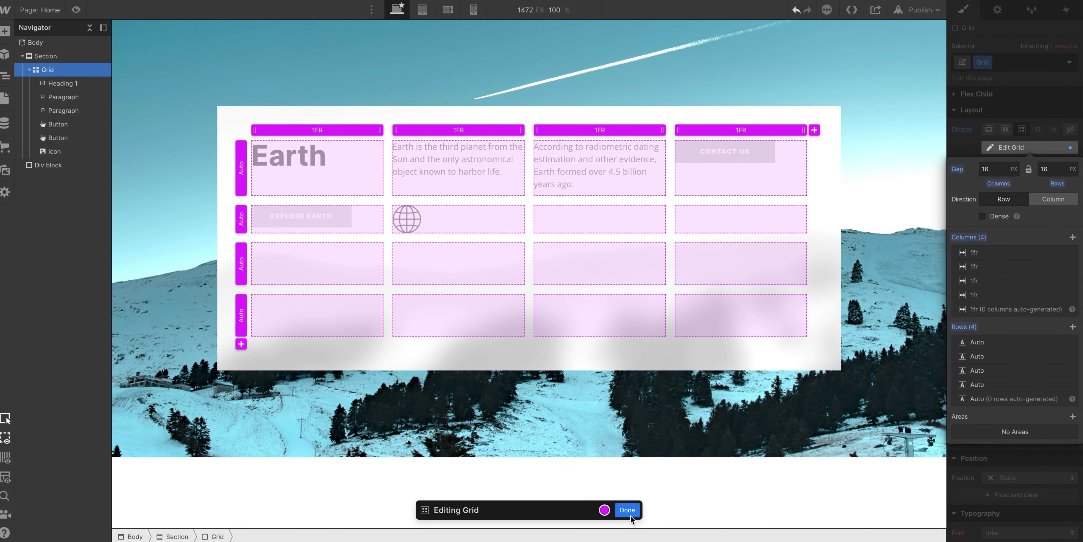
click(631, 515)
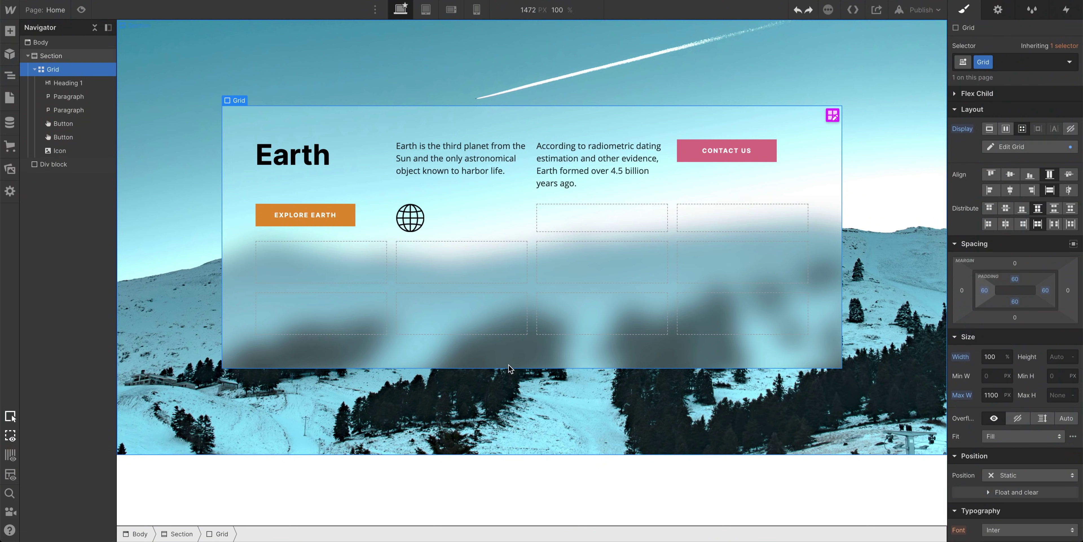
Step: Set the globe icon's grid position to Manual and move the icon into the grid's empty cells
drag(460, 238, 671, 288)
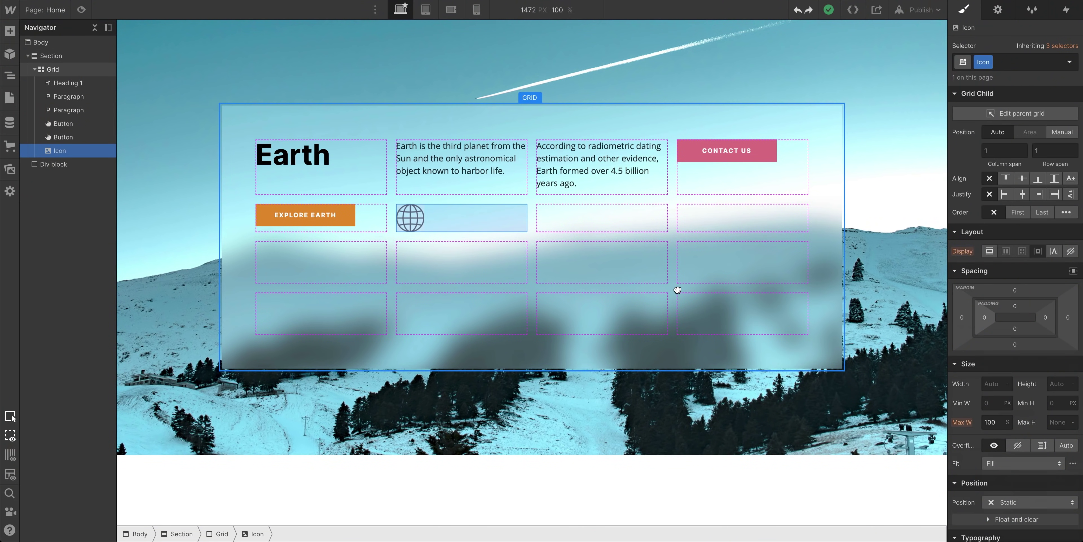
drag(734, 309, 735, 307)
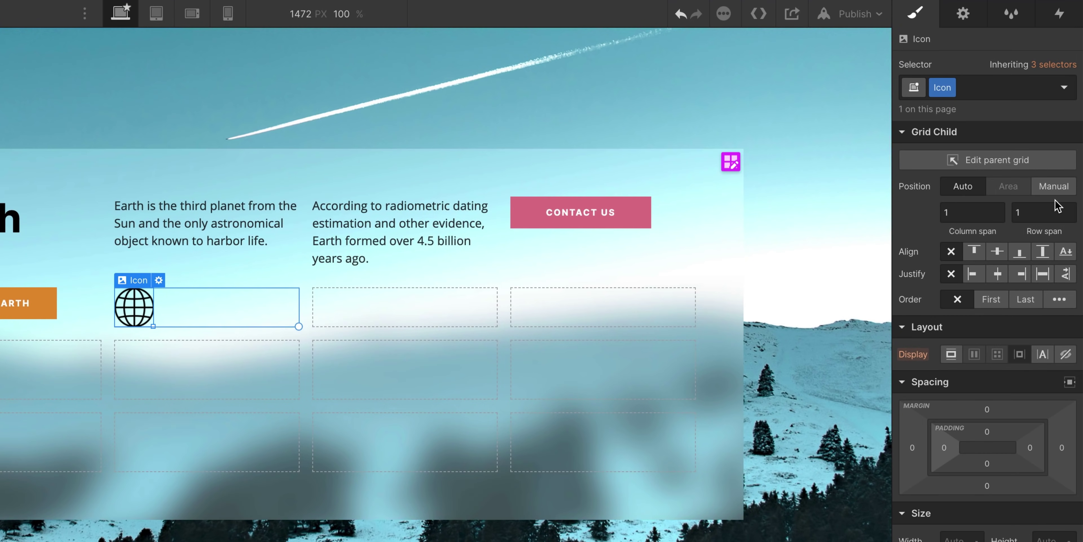
click(1070, 190)
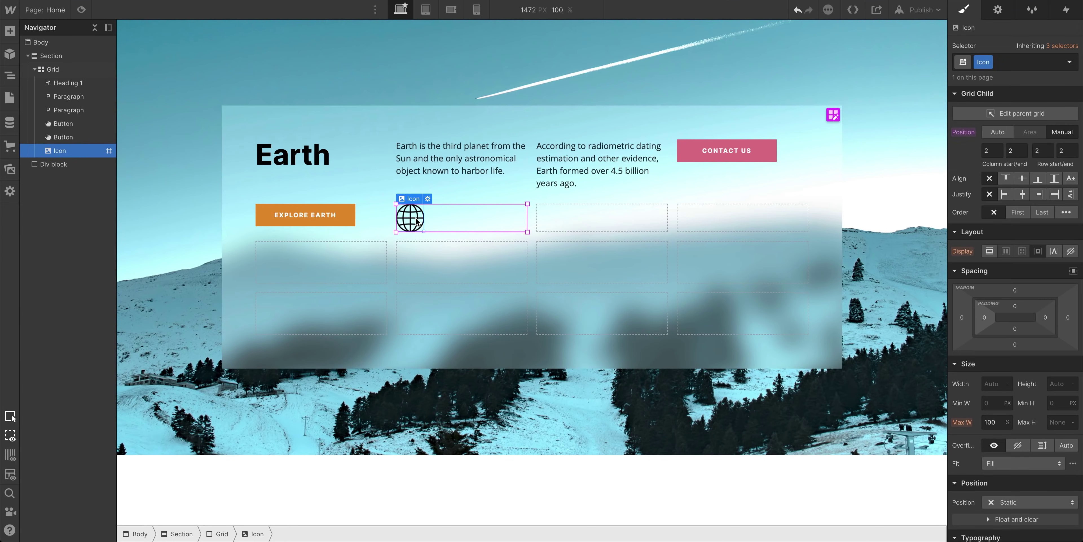
drag(133, 307, 279, 436)
drag(514, 308, 607, 307)
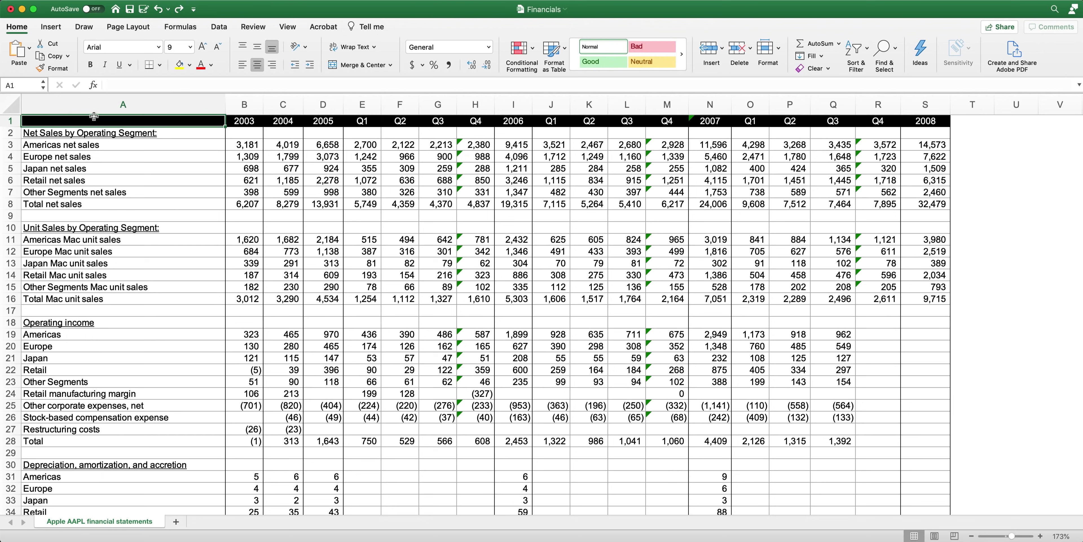
Step: Switch to the Financials workbook in Excel and delete columns A through H
drag(94, 105, 469, 98)
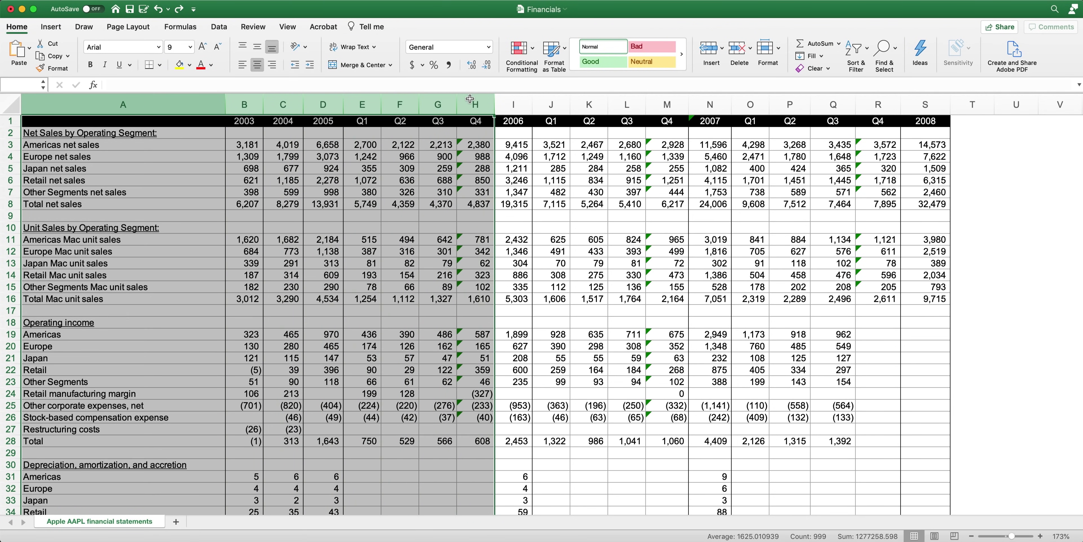
right_click(470, 99)
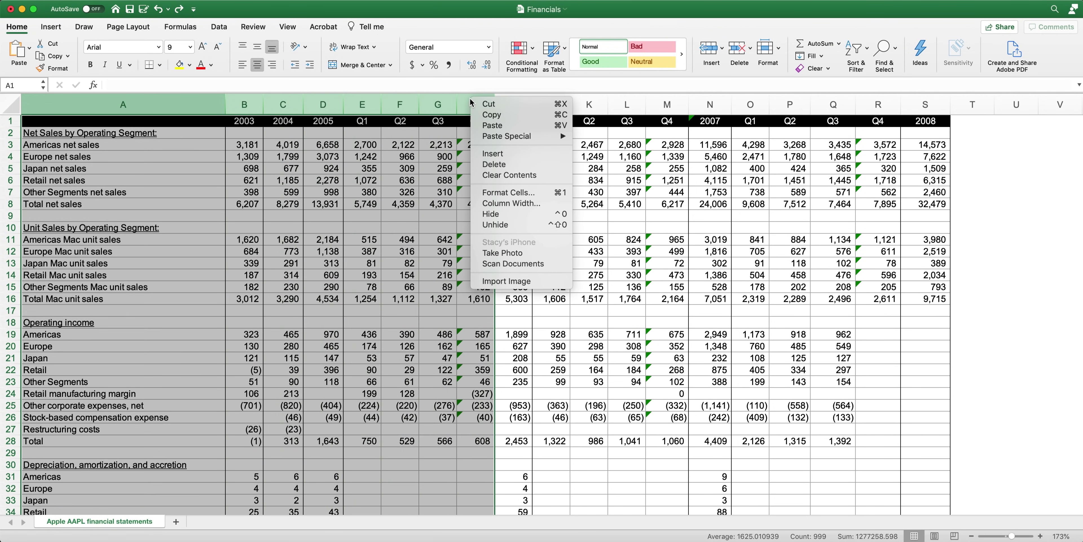
click(507, 166)
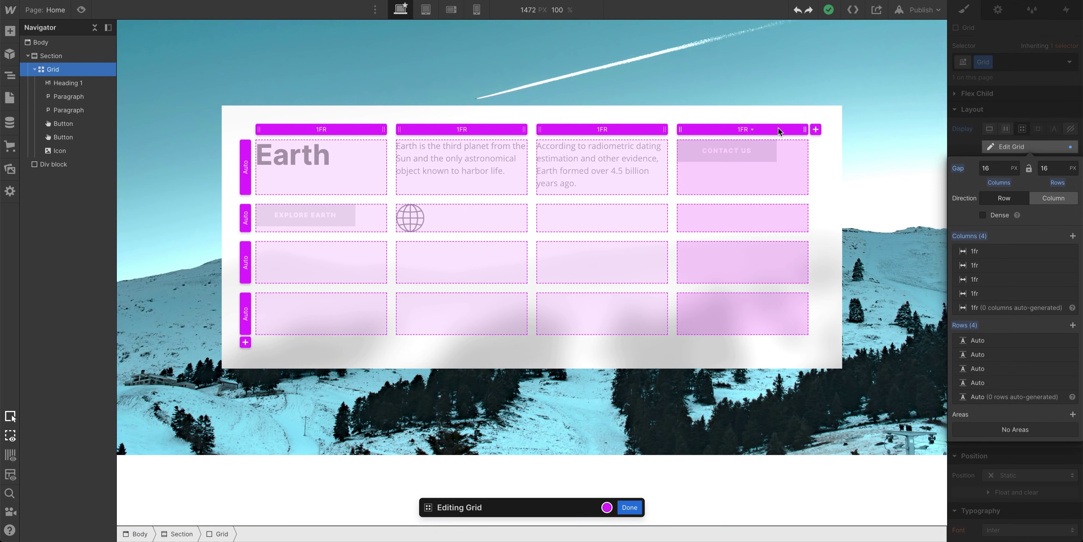
Step: Switch back to editing the grid in Webflow and delete its last two columns
click(779, 131)
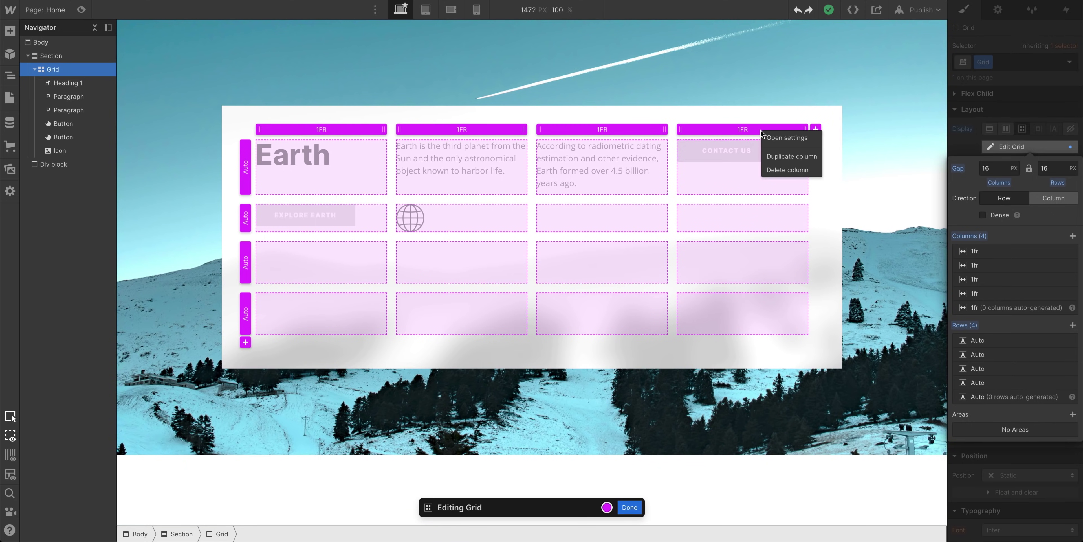
click(774, 170)
click(720, 138)
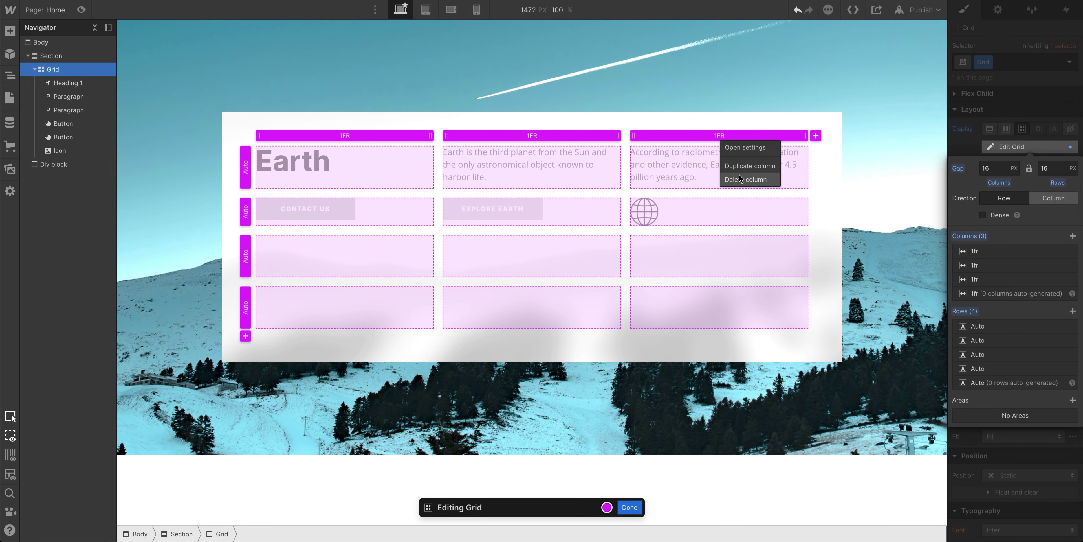
click(741, 179)
Step: Delete the last two rows of the grid
click(248, 298)
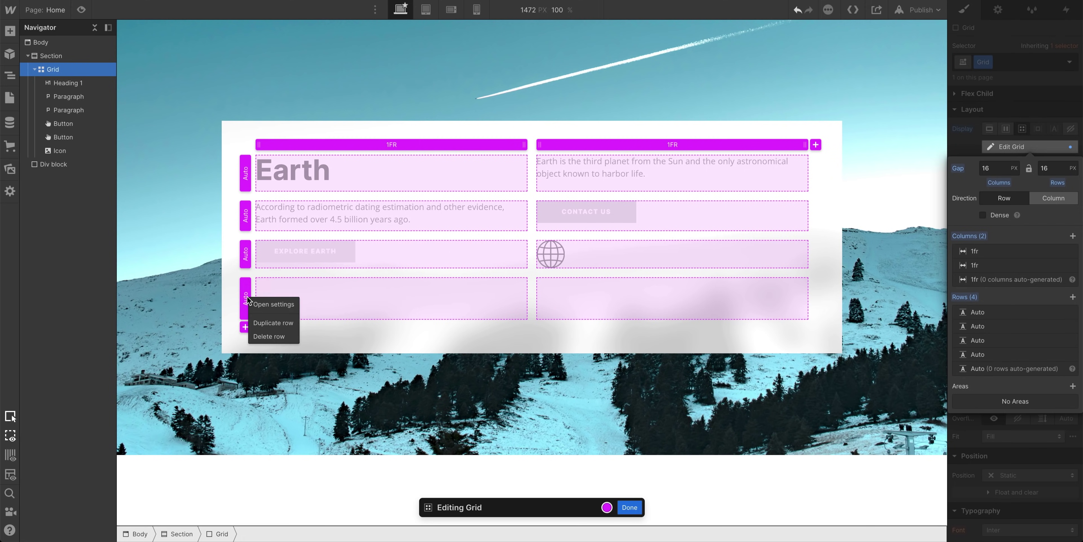
click(278, 339)
click(246, 283)
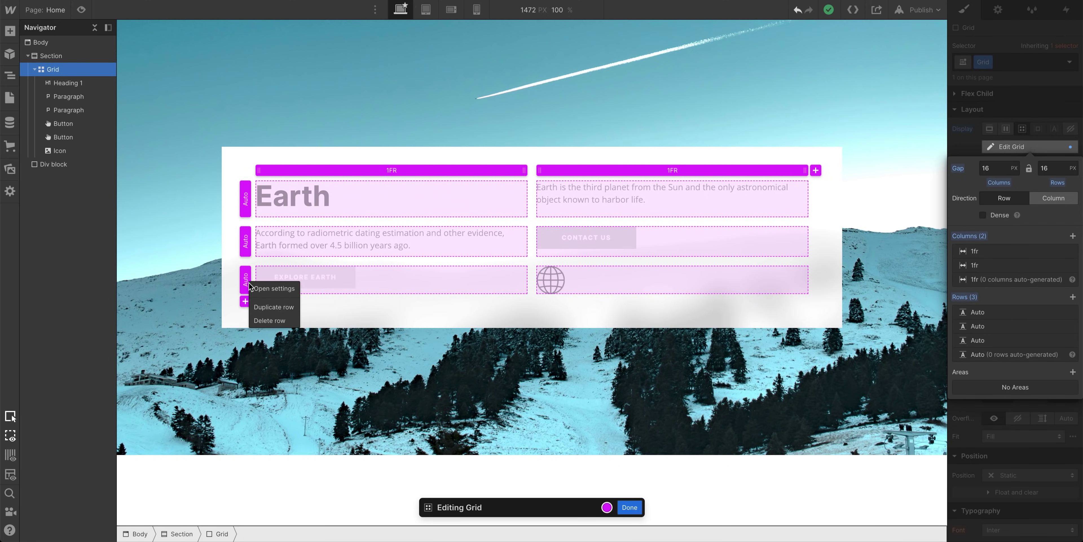
click(277, 323)
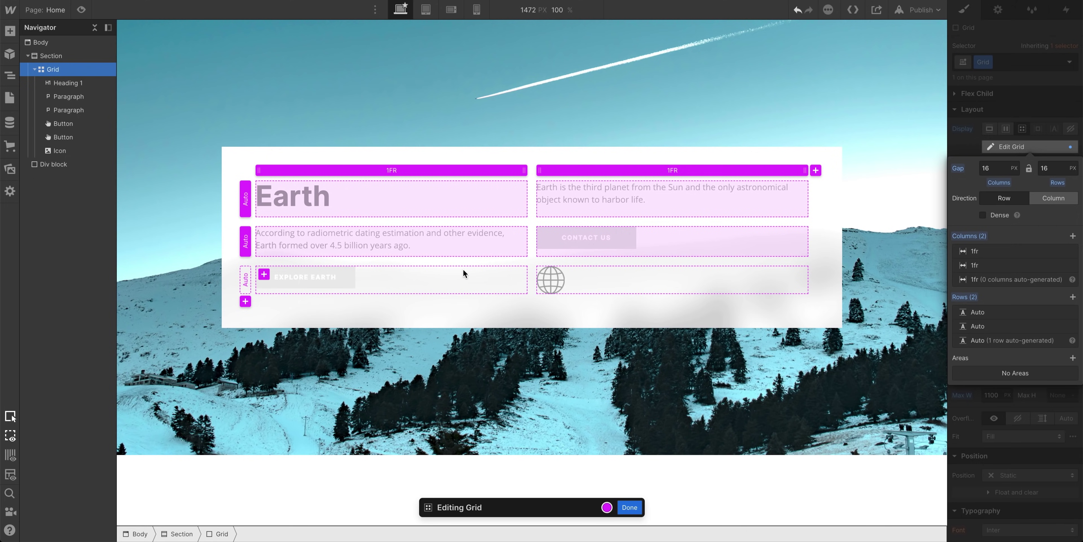
Step: Widen the grid's column and row gaps to 20 px
drag(479, 264, 480, 267)
drag(532, 242, 538, 245)
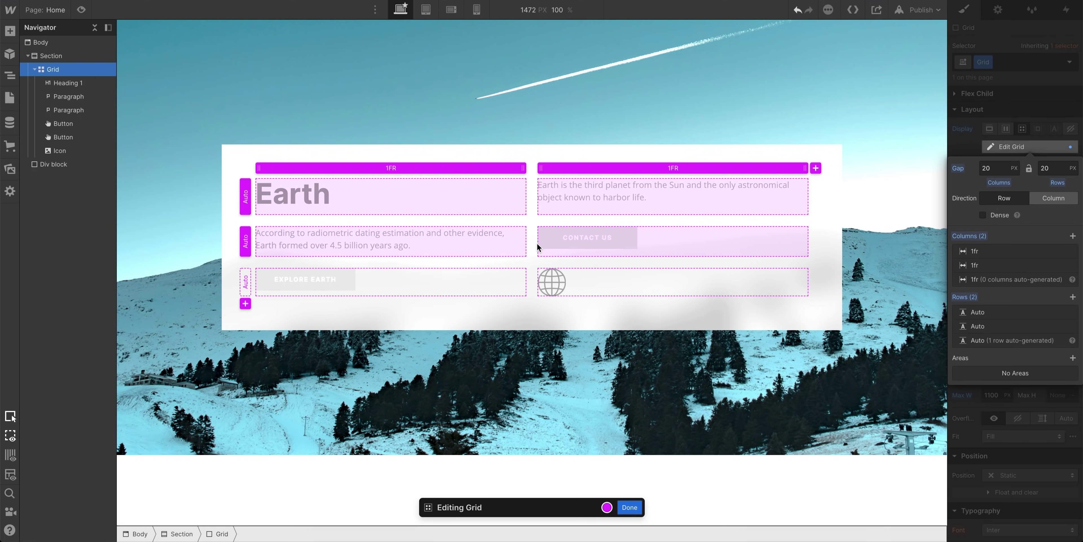
Step: Shrink the first grid column to 0.5FR, set its size to 20%, and widen it while it is sized in pixels
drag(518, 169, 482, 172)
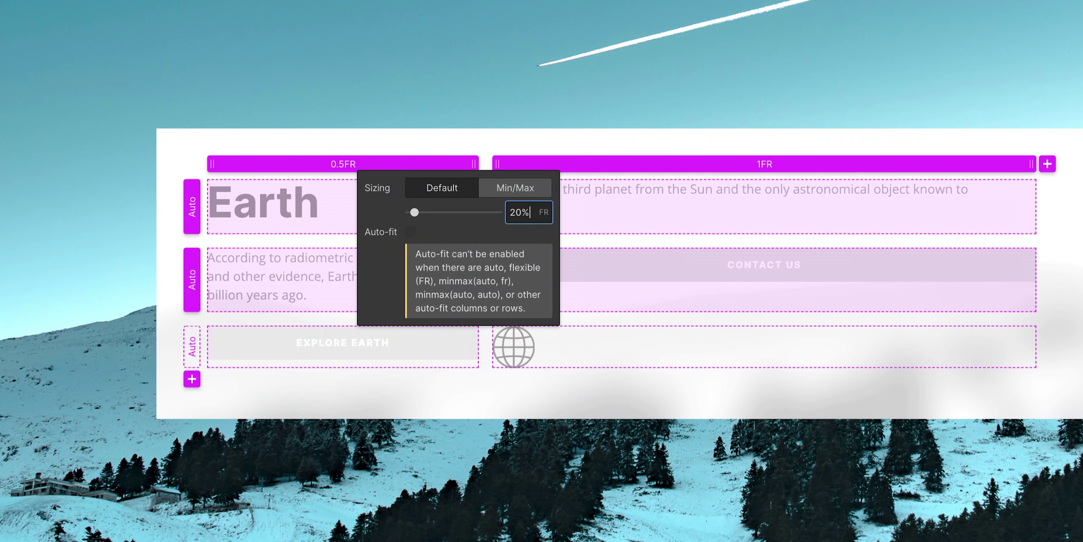
key(Return)
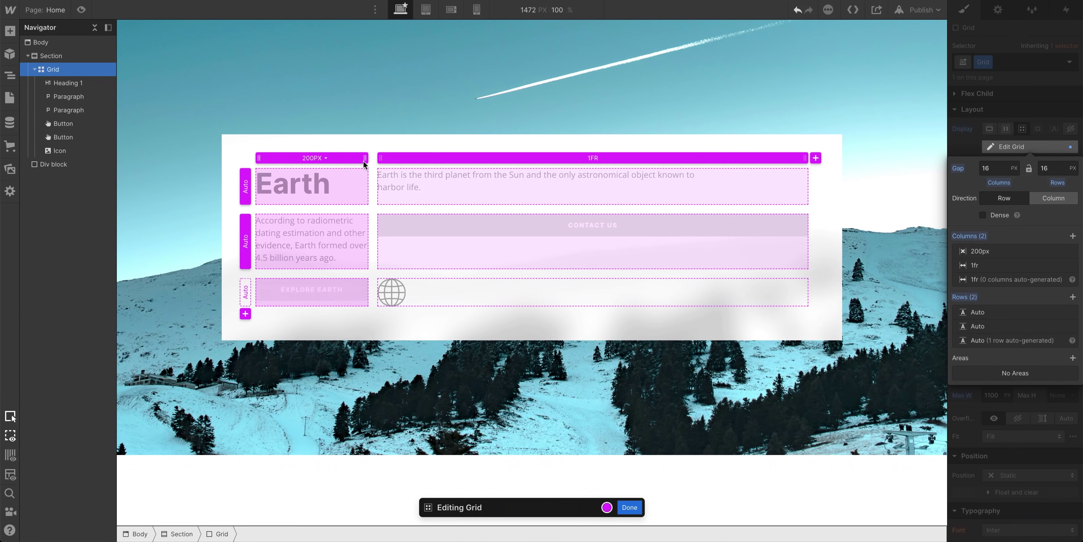
drag(367, 170, 449, 172)
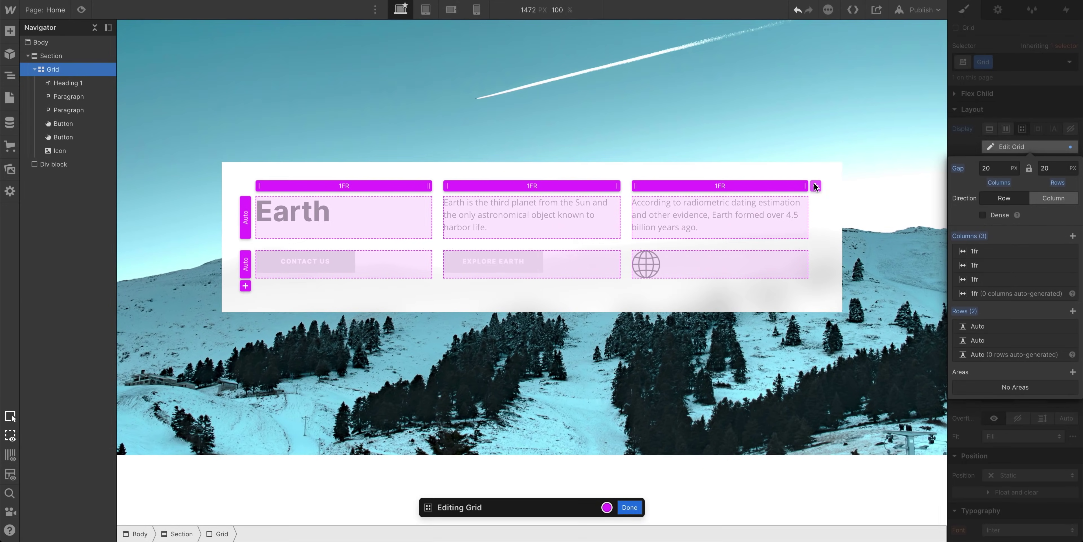
Step: Add a fourth column to the grid and set the first column's size to 2FR
click(815, 185)
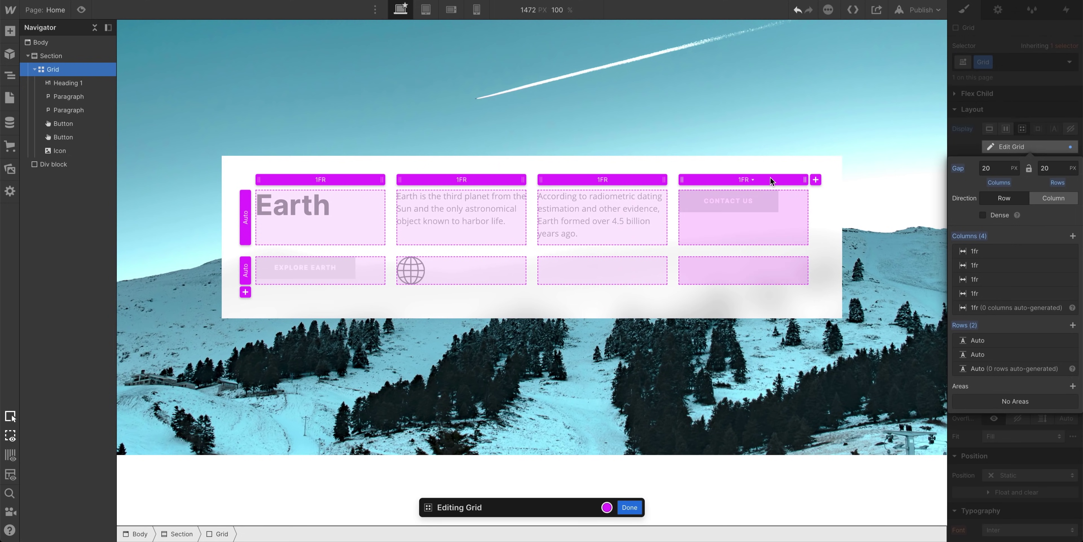
click(329, 181)
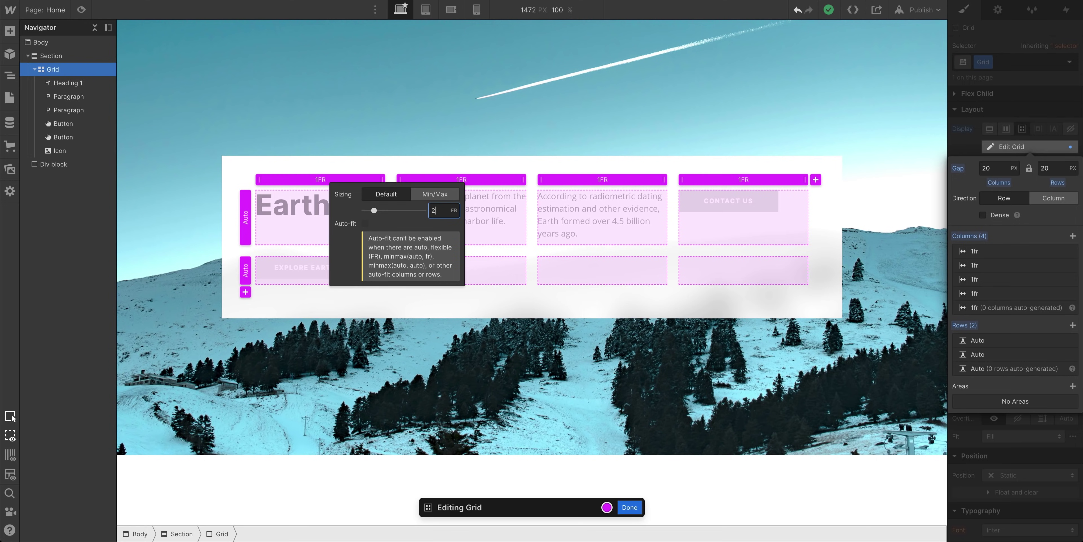
key(Return)
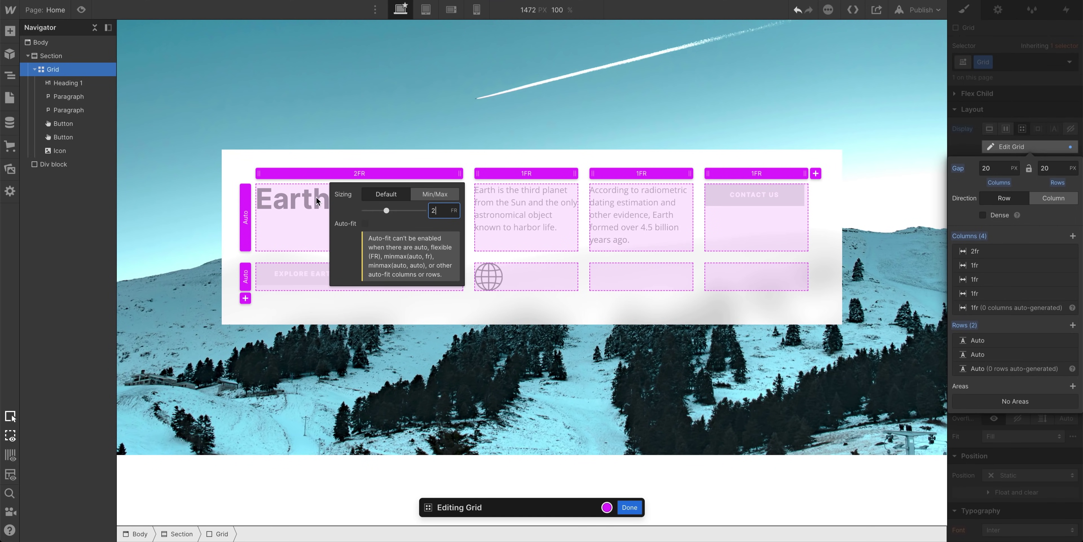
click(304, 218)
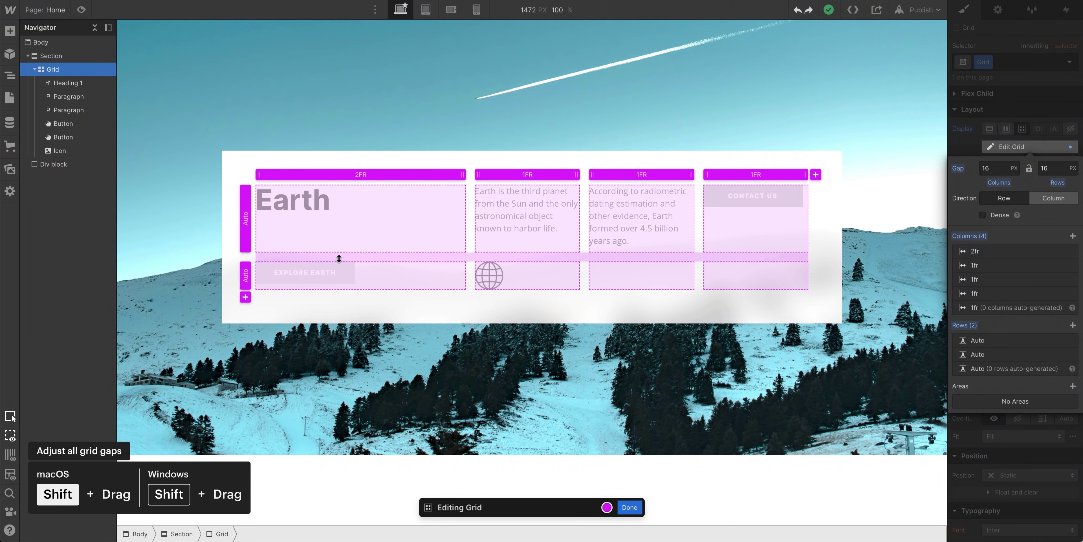
Step: Adjust all grid gaps together to 12 px, delete the last column, and finish editing the grid
mouse_move(339, 257)
mouse_down()
mouse_move(346, 295)
mouse_move(345, 260)
mouse_up()
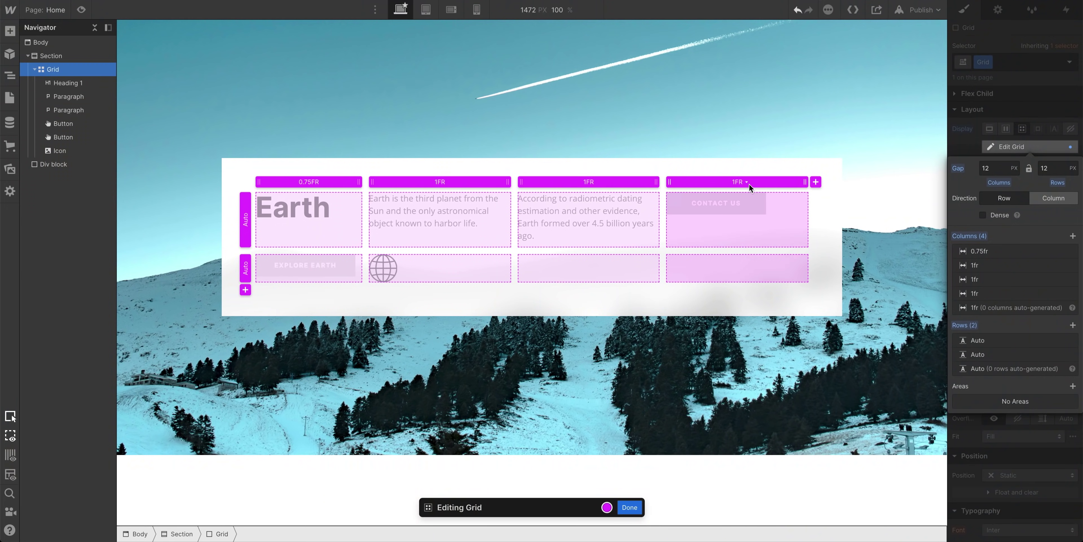
click(743, 182)
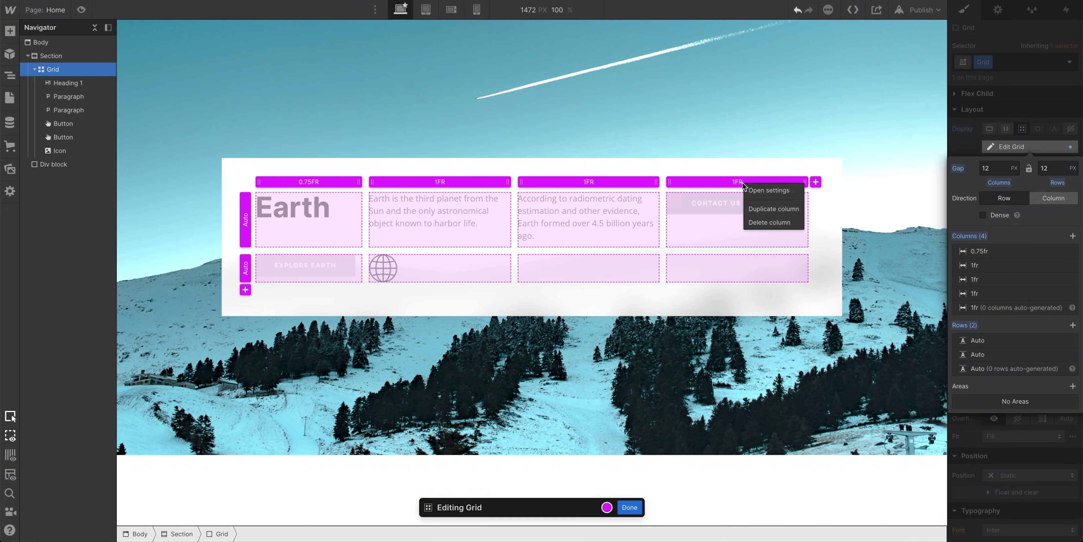
click(769, 223)
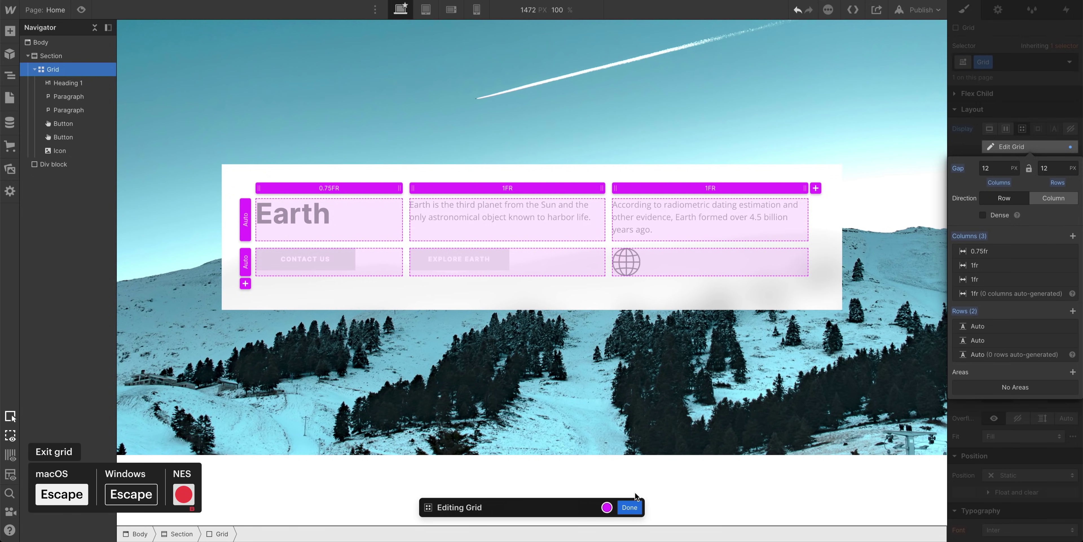
click(627, 510)
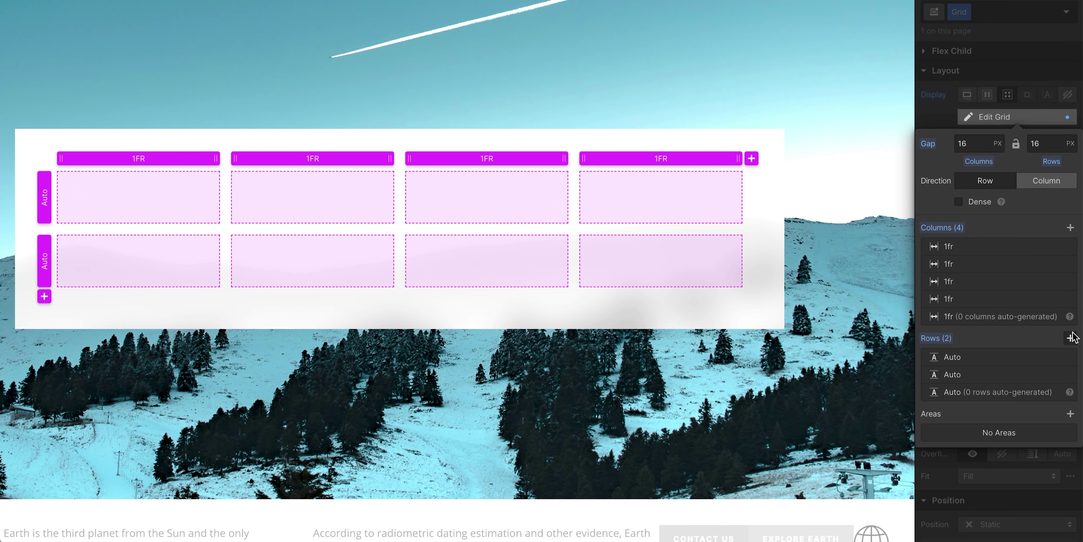
Step: Add two rows to the four-column grid and move the Earth heading and first paragraph into it
click(1070, 338)
click(1071, 338)
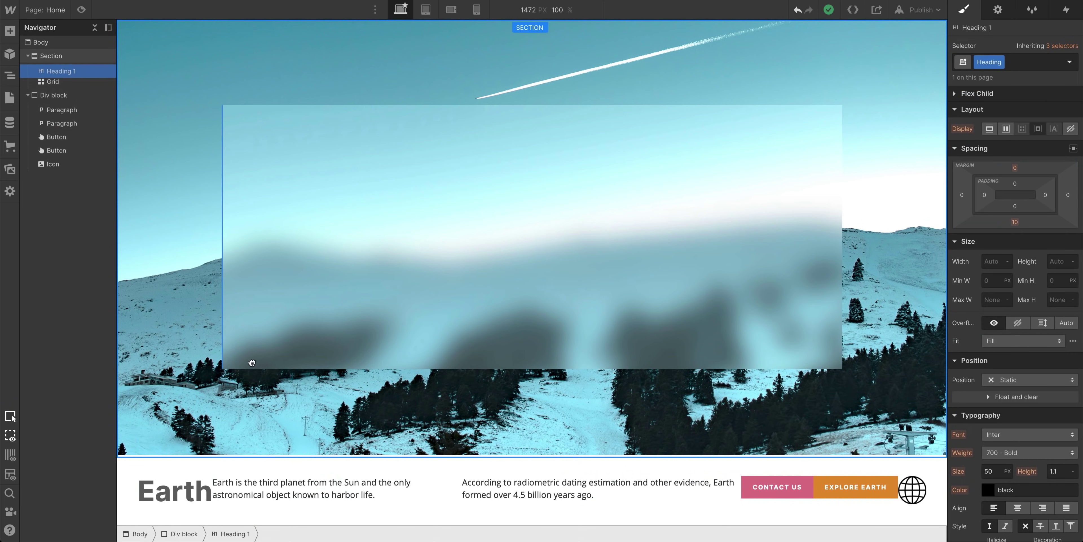
drag(288, 275, 288, 274)
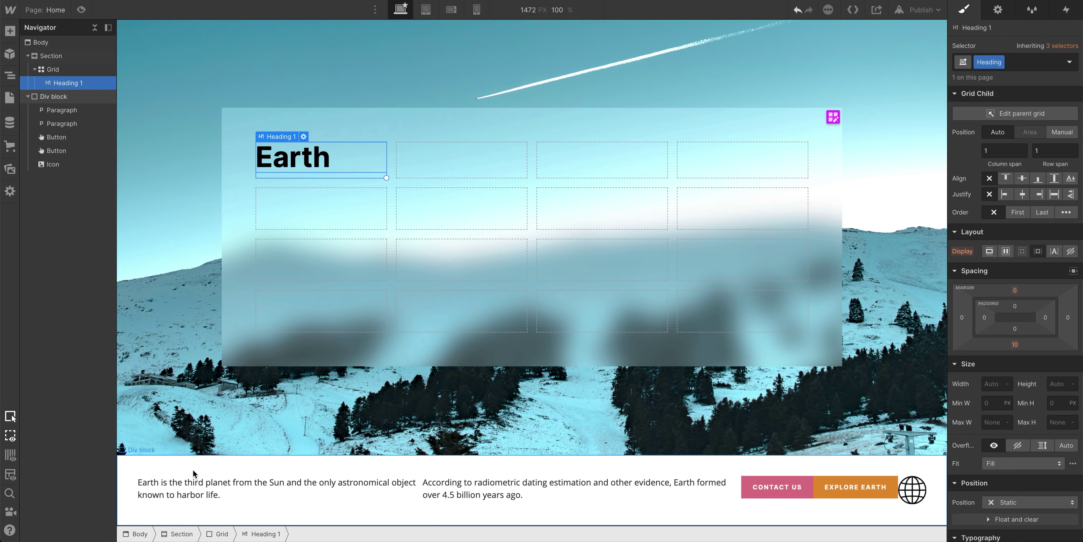
drag(187, 479, 390, 258)
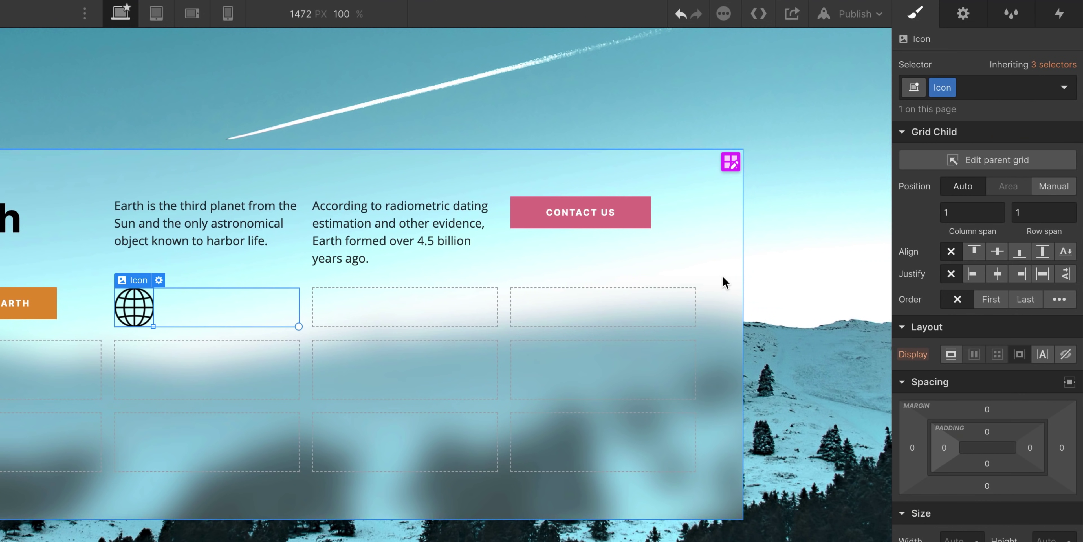
Step: Switch the globe icon to manual grid positioning and try moving it to another cell of the grid
click(1073, 193)
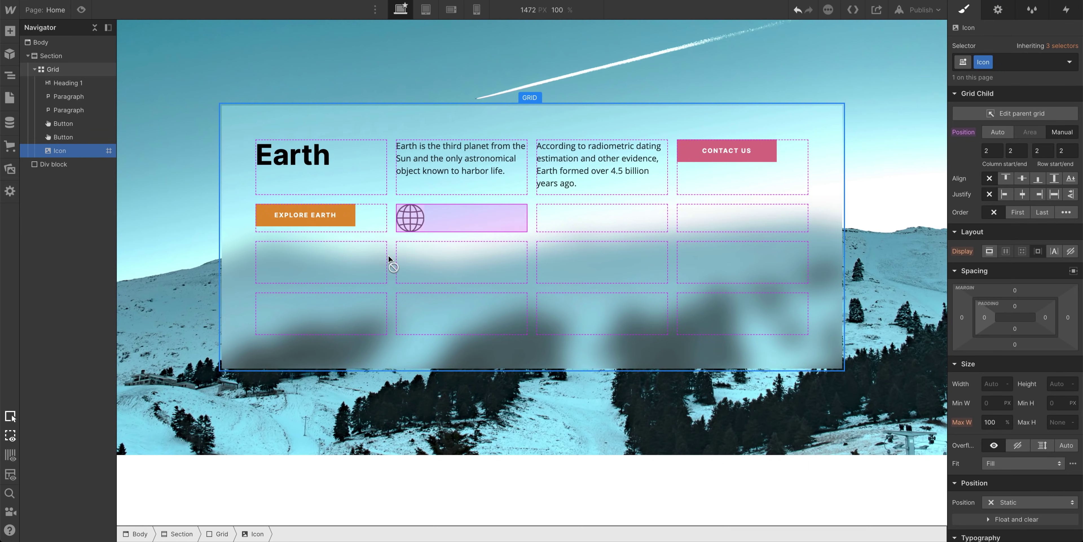
drag(133, 308, 411, 434)
drag(606, 308, 607, 307)
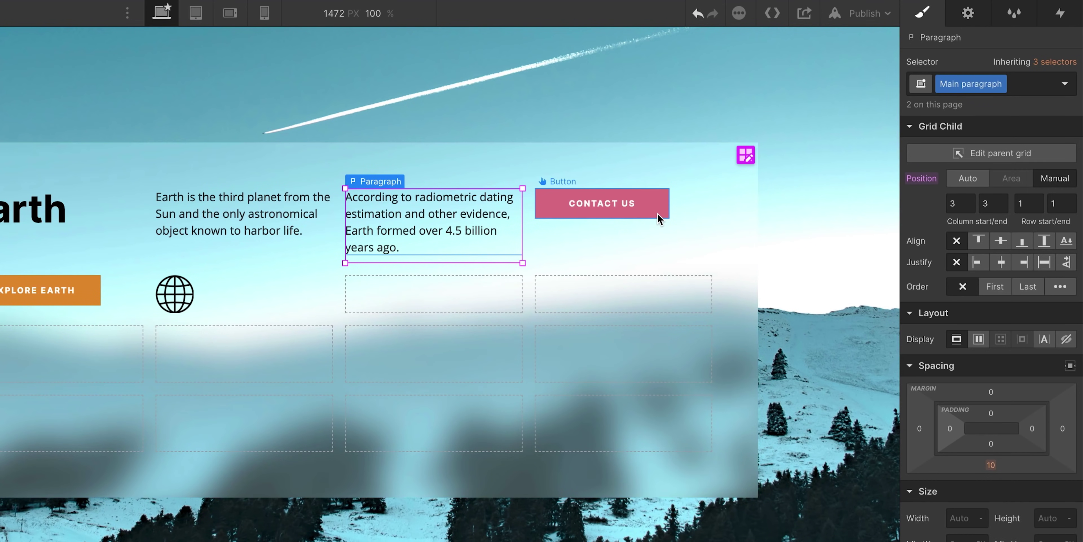
Step: Set the Contact Us button to manual positioning and stack the buttons over the text in the grid's first cell
click(623, 204)
click(1049, 186)
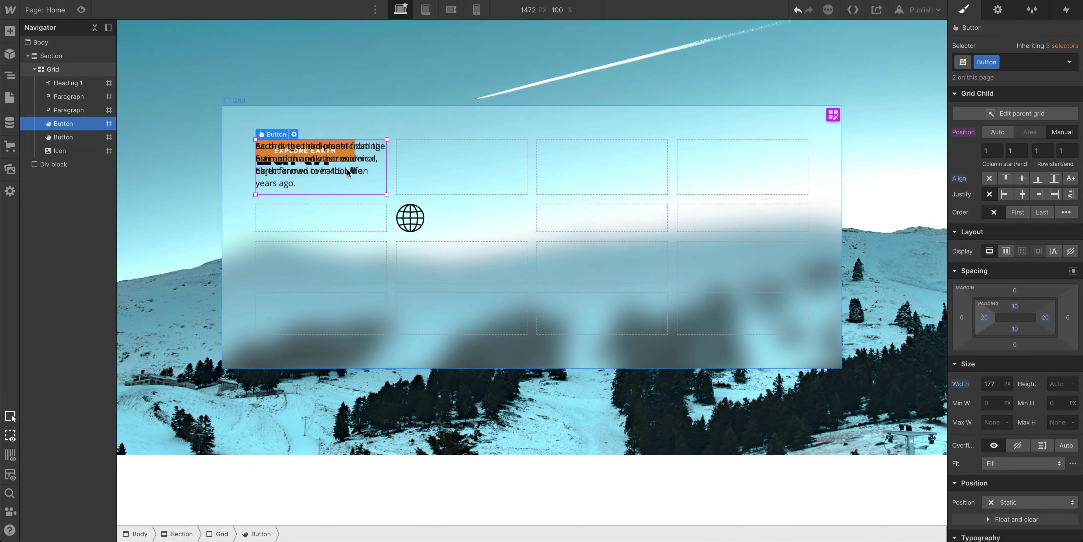
drag(400, 212, 351, 173)
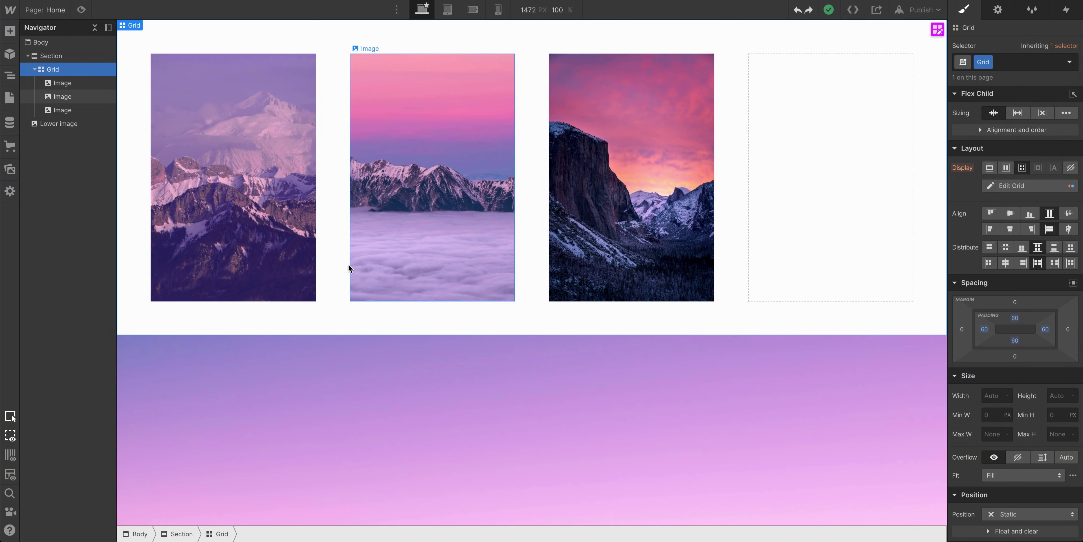
Step: Add a div block to the first cell of the image grid and nest a heading inside it
click(12, 34)
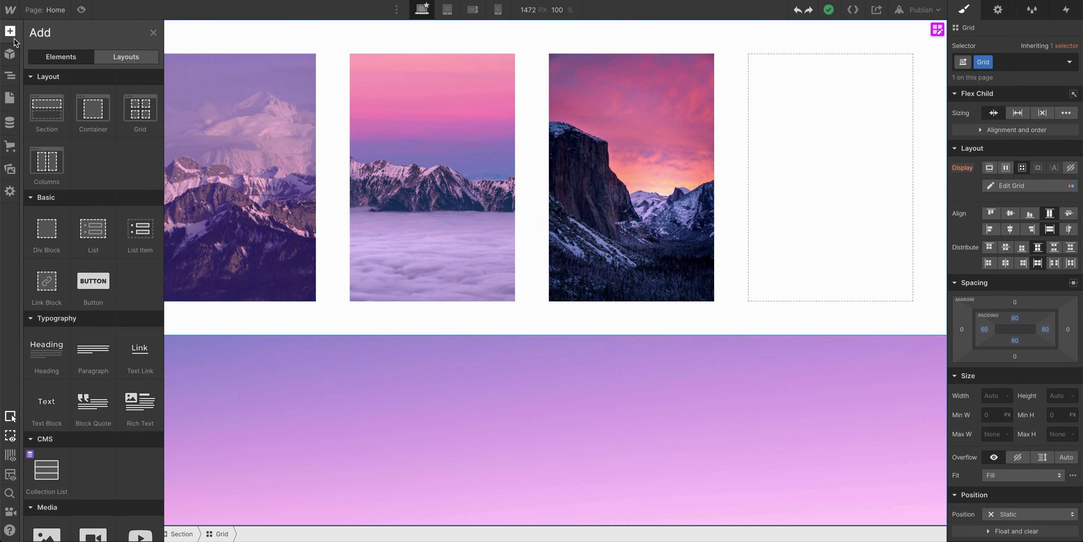
drag(47, 227, 191, 195)
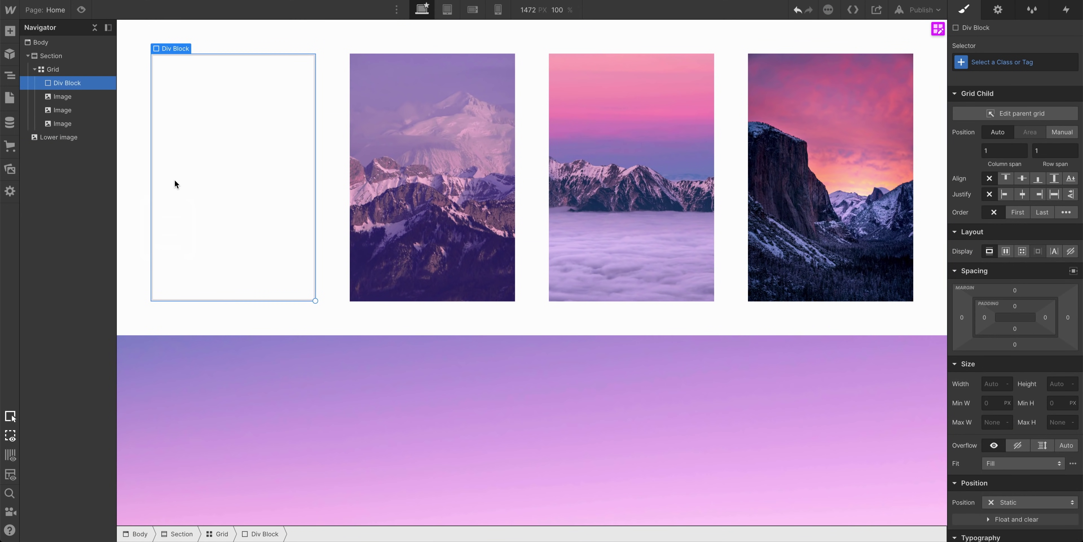
click(11, 35)
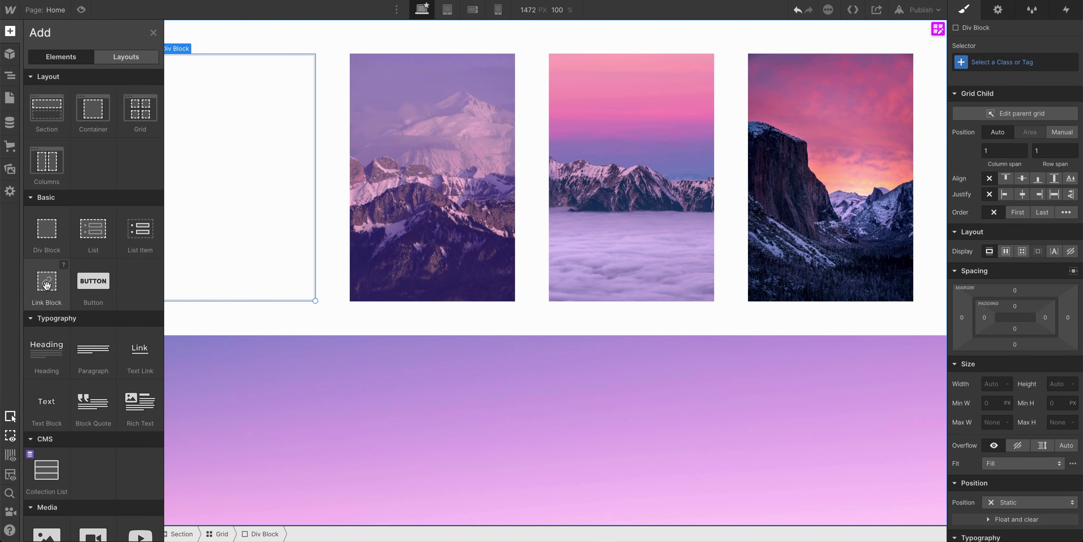
drag(50, 352, 74, 87)
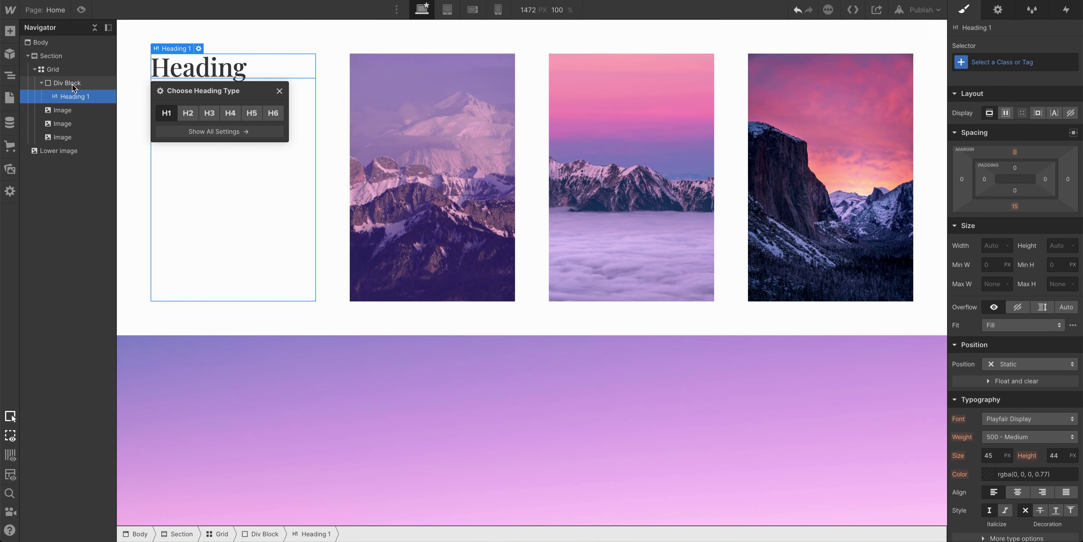
Step: Place a paragraph below the heading in the div block and move the block from the last grid cell to the first
click(10, 31)
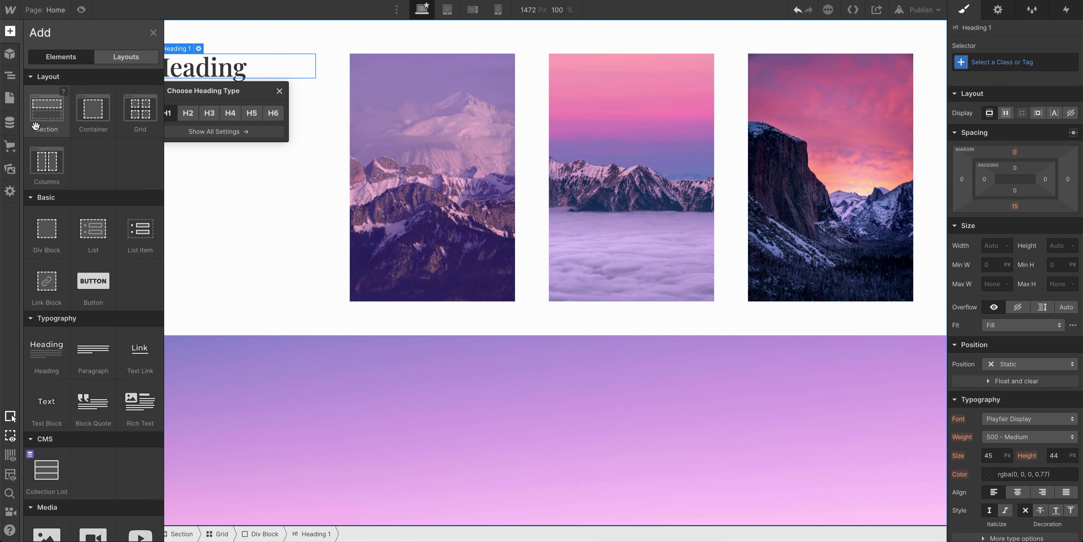
drag(93, 352, 74, 114)
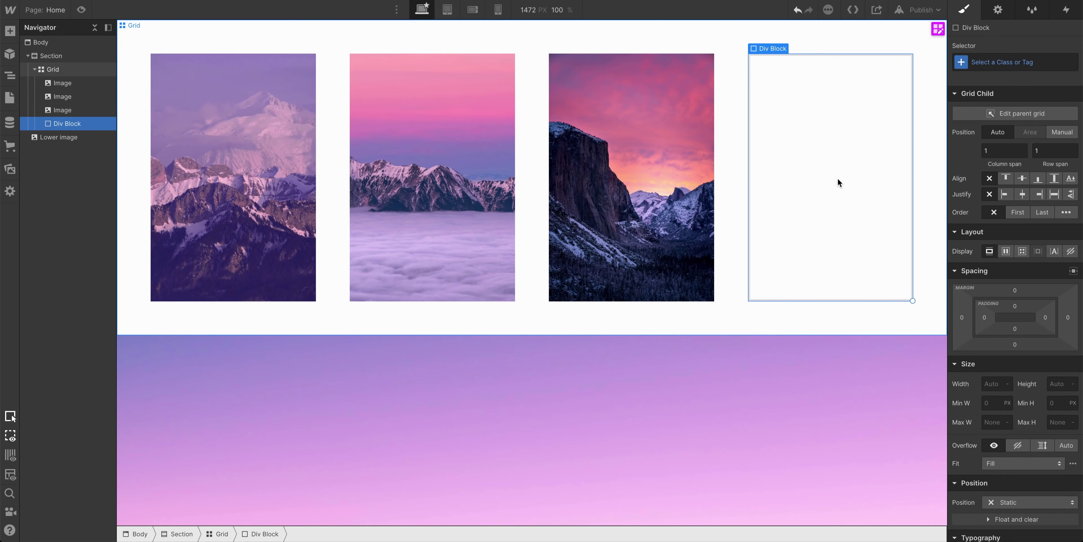
drag(839, 181, 229, 183)
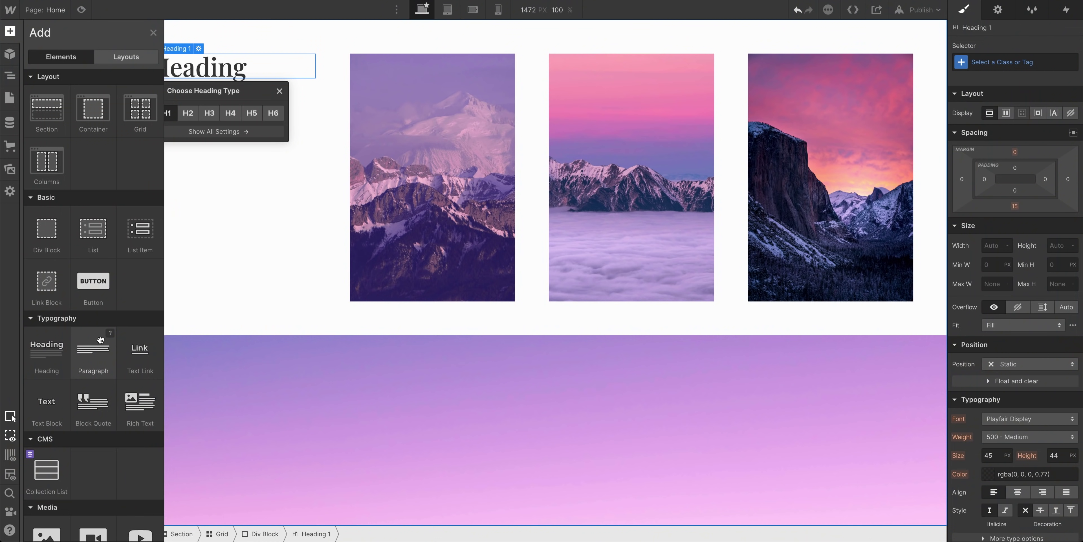
drag(102, 342, 75, 114)
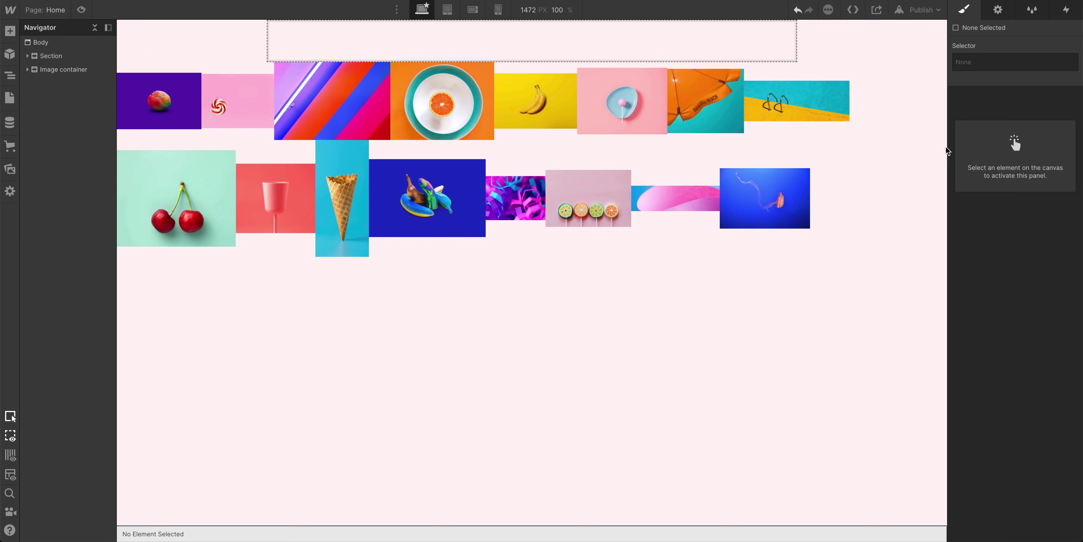
Step: Add a grid with two columns and two rows inside the section's empty container and finish editing it
click(876, 48)
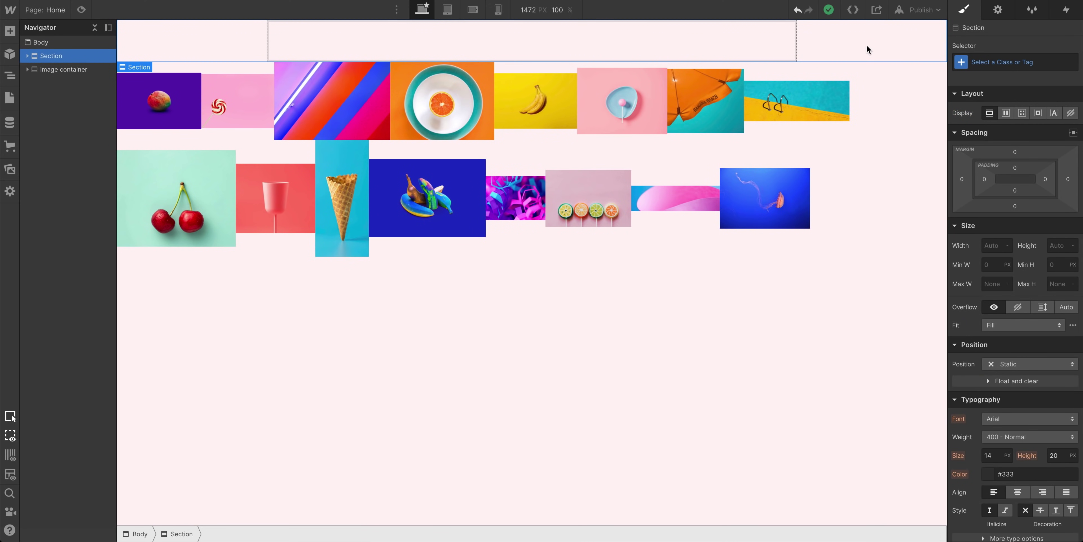
click(752, 42)
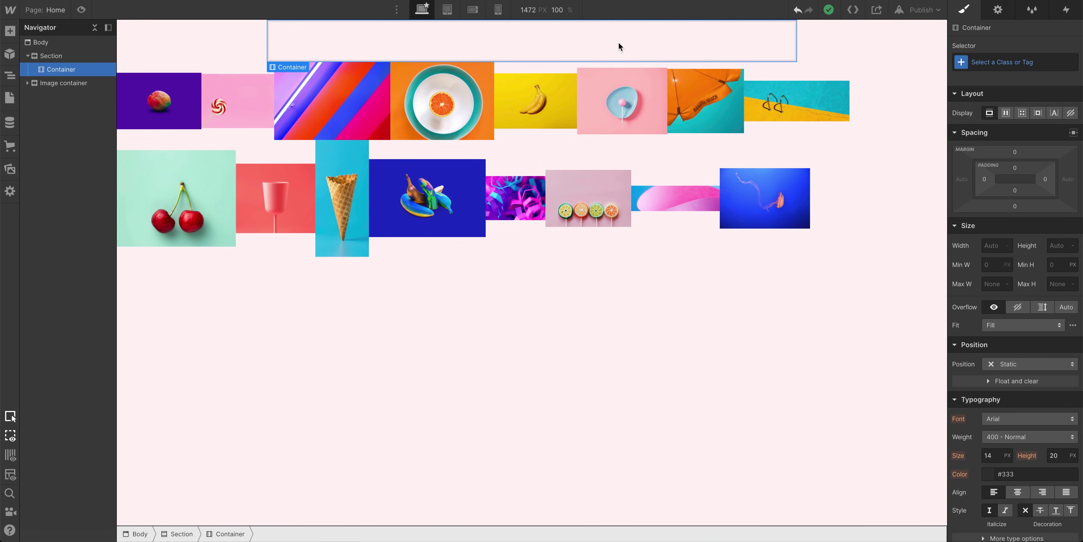
click(10, 32)
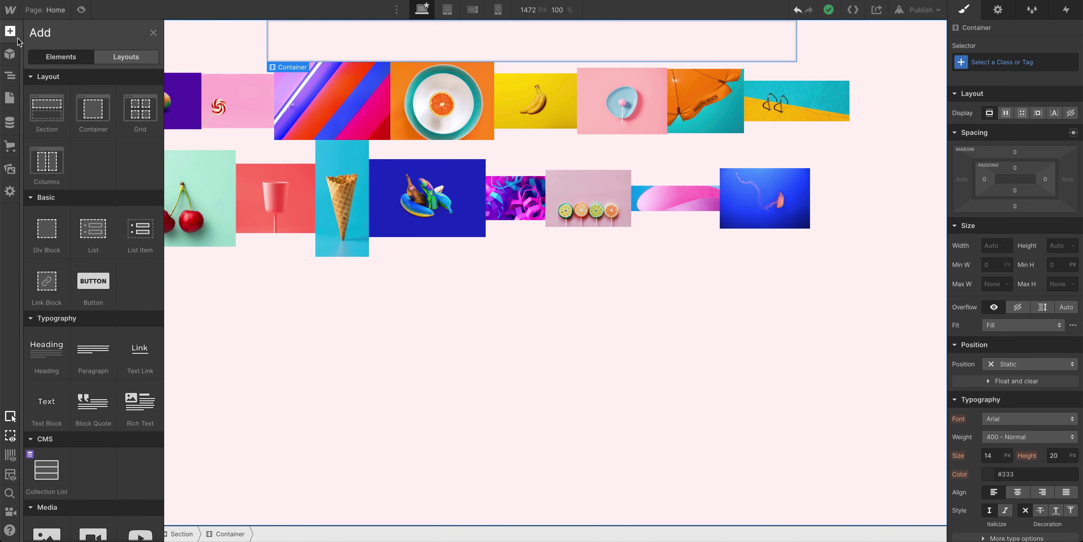
drag(141, 110, 367, 43)
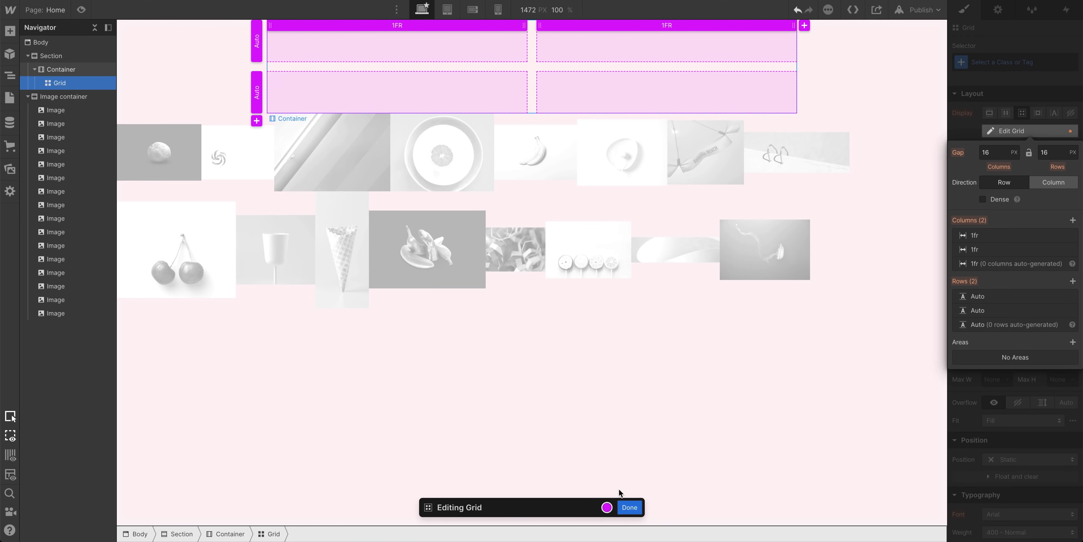
click(630, 508)
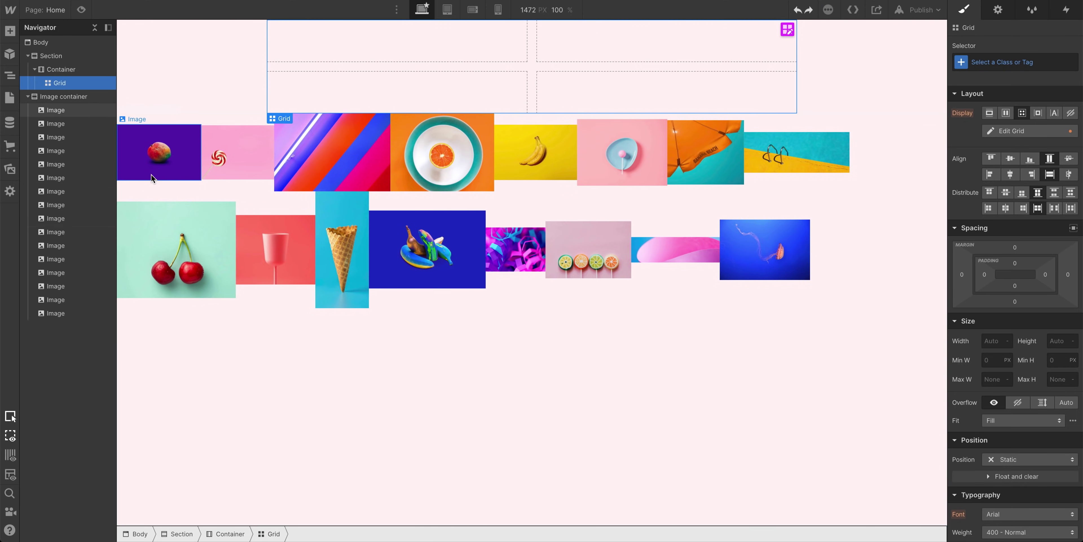
Step: Move the purple mango image into the grid and expand the grid to four columns and four rows
drag(153, 173, 382, 100)
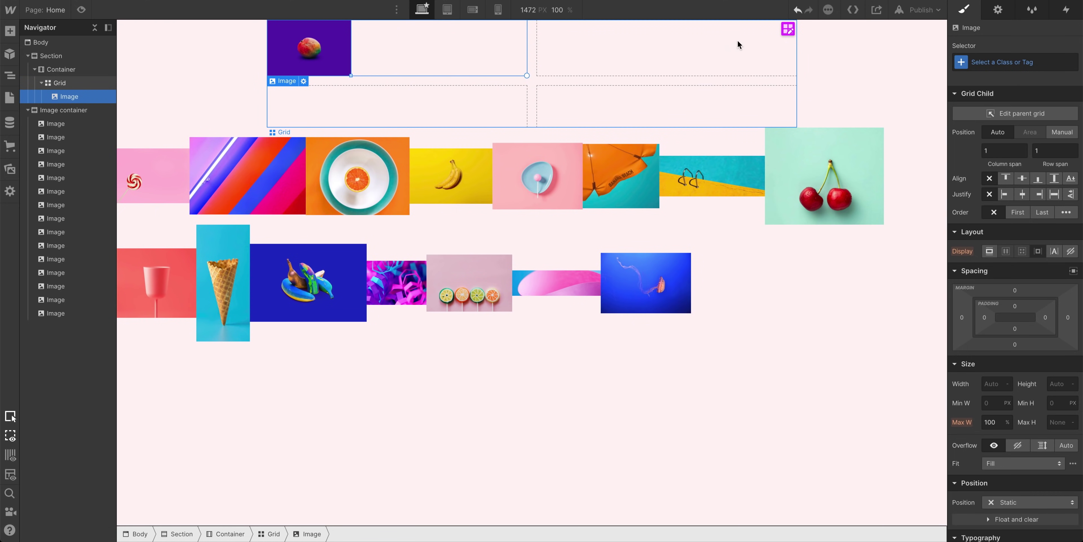
click(787, 29)
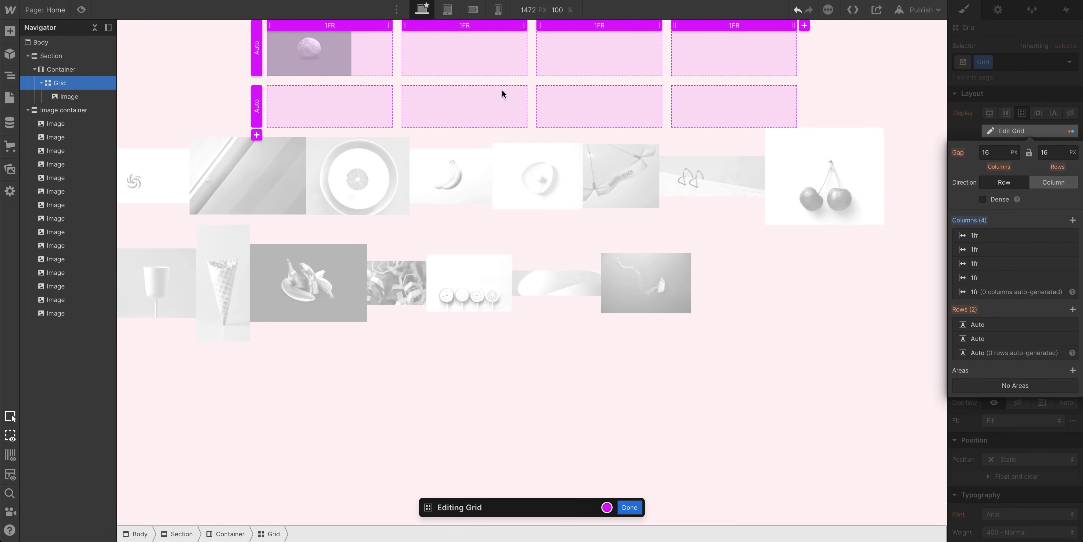
click(257, 135)
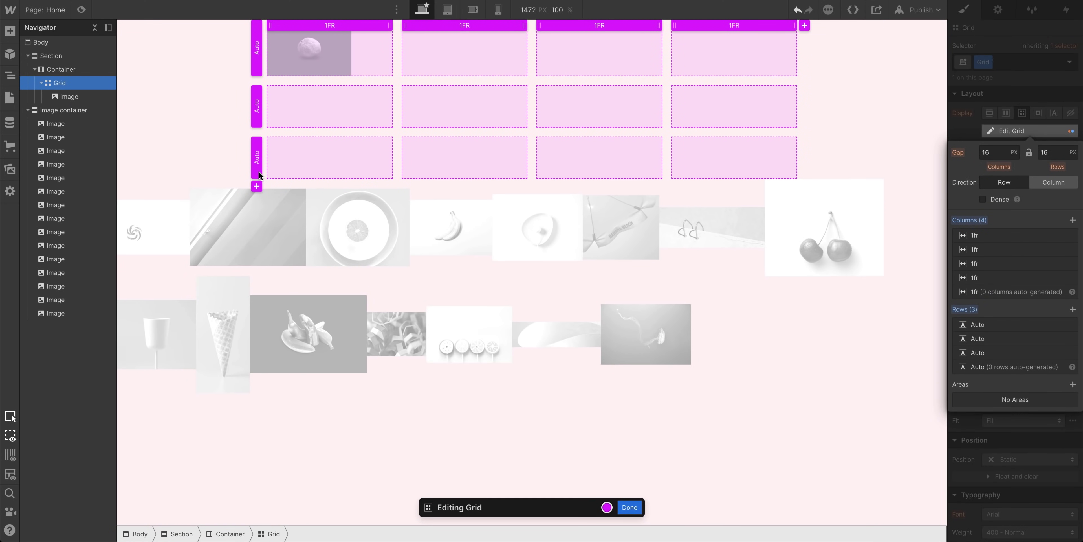
click(257, 187)
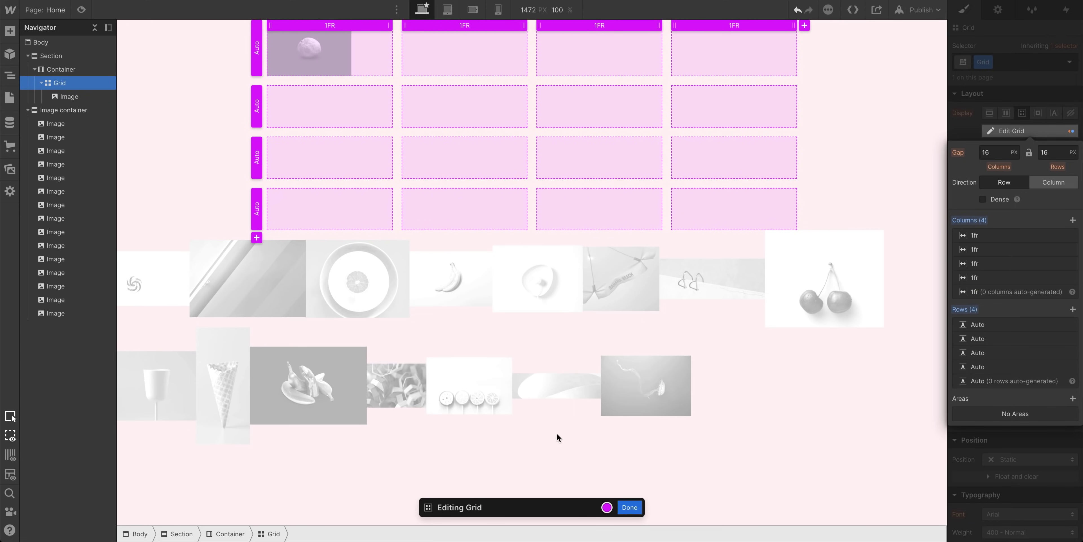
click(636, 507)
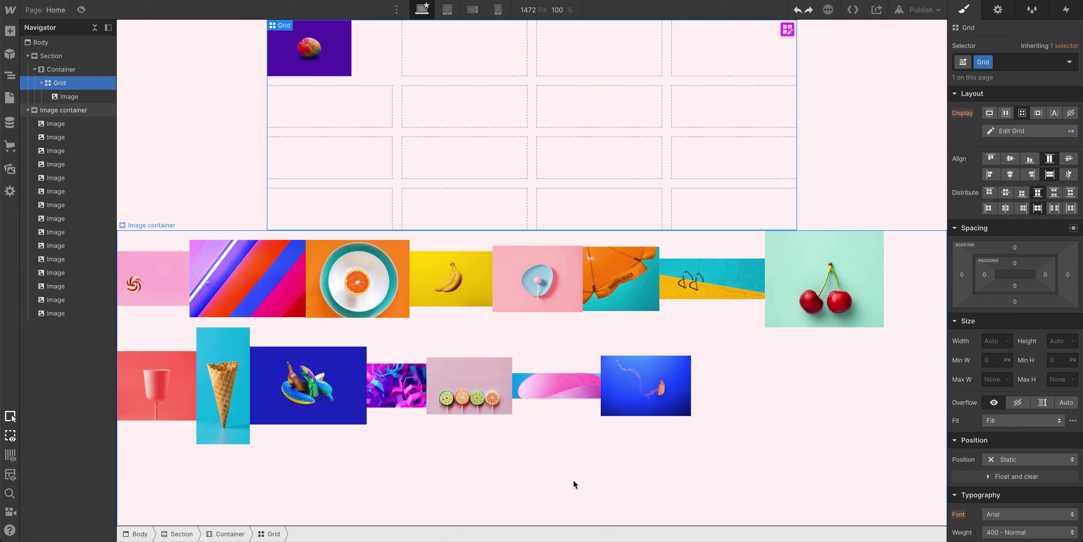
Step: Move the remaining images one after another from the image container into the grid's empty cells
drag(185, 301, 318, 209)
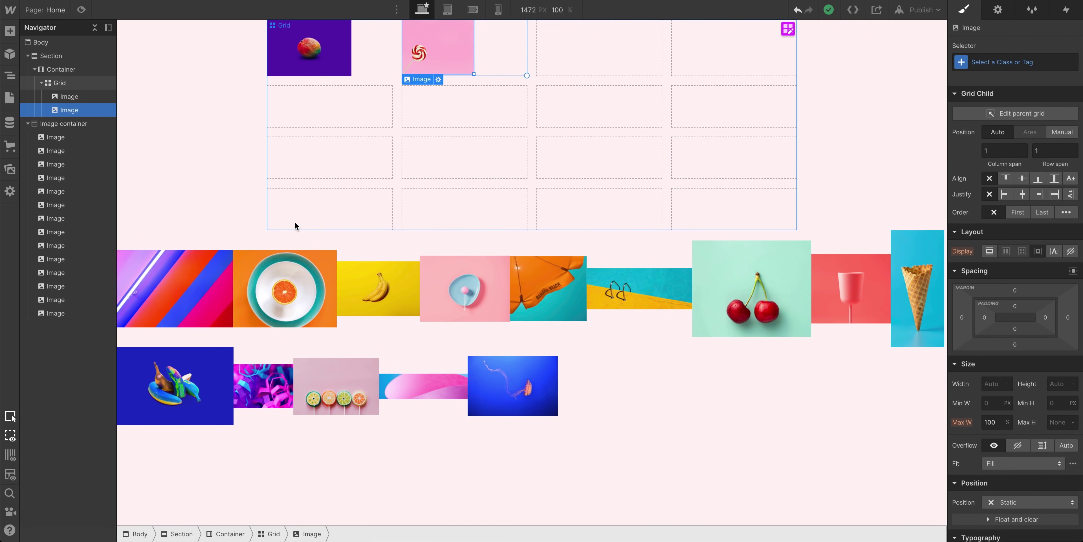
drag(219, 271, 350, 204)
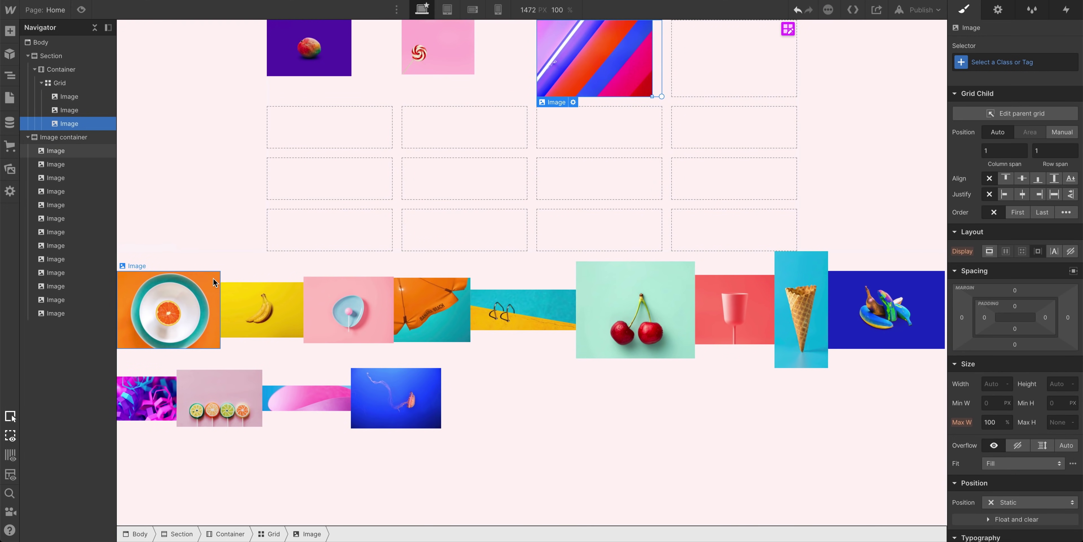
drag(203, 283, 338, 222)
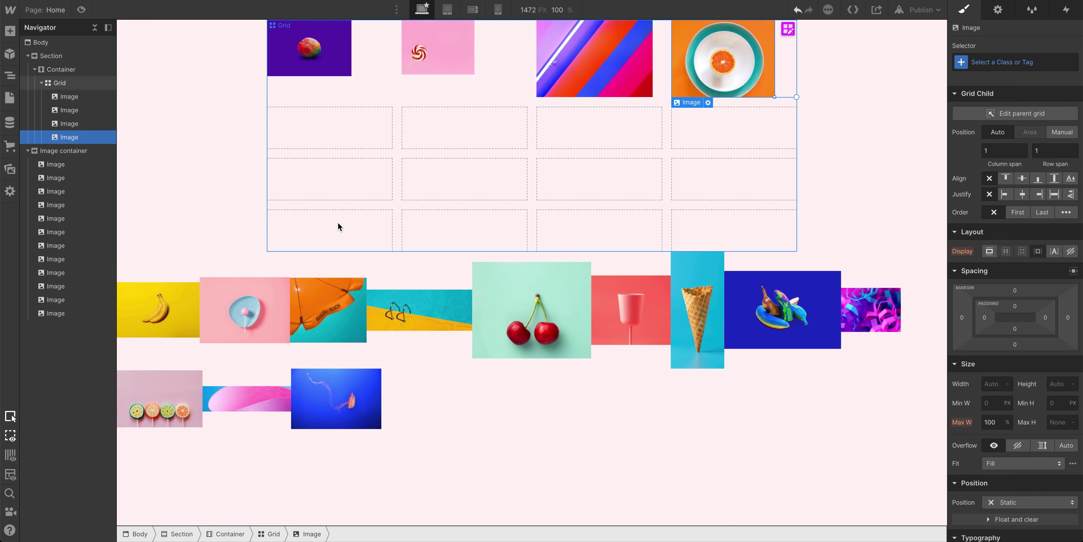
drag(183, 291, 324, 229)
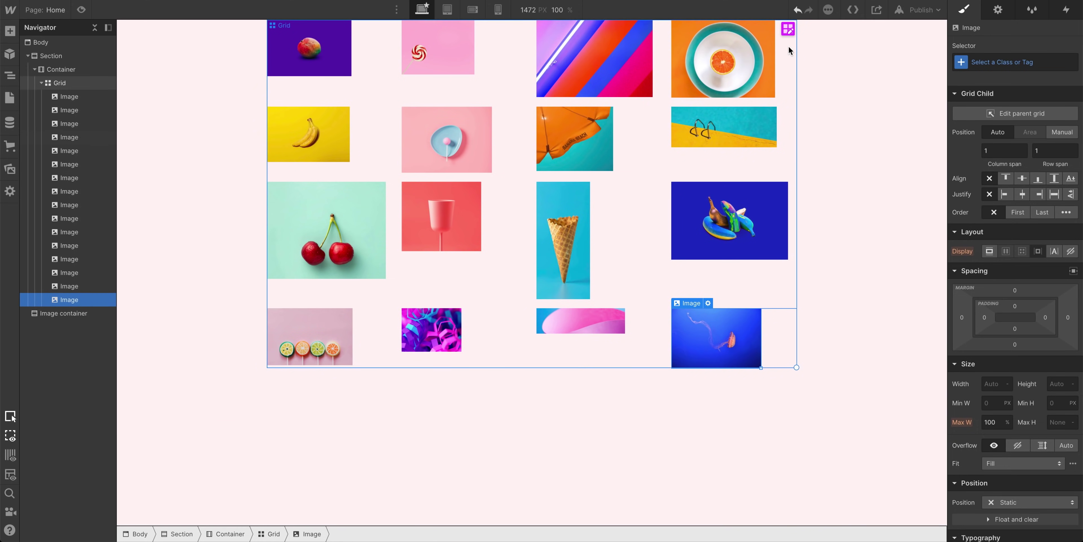
Step: Reopen the grid for editing and delete its fourth column
click(790, 32)
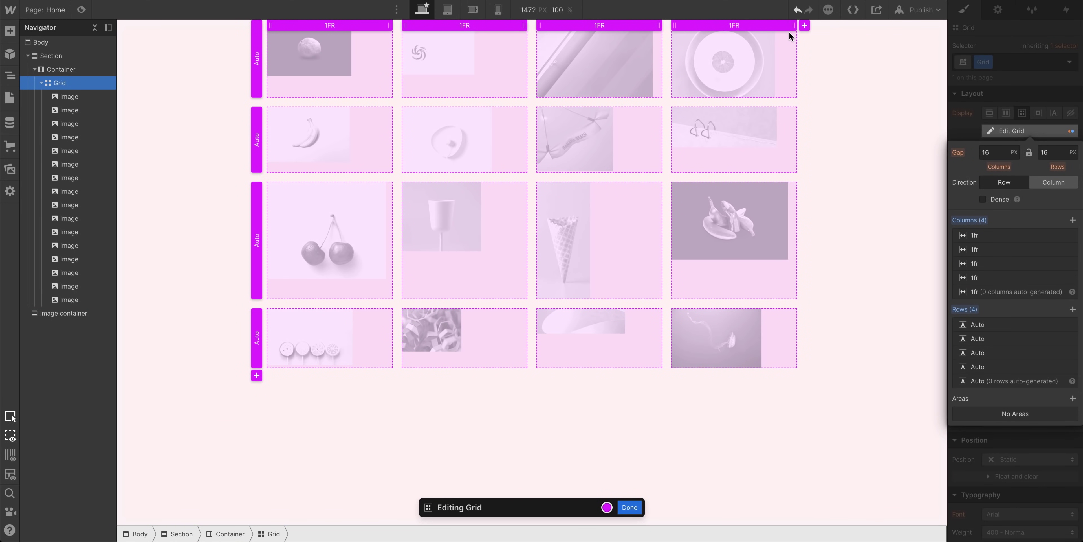
right_click(762, 29)
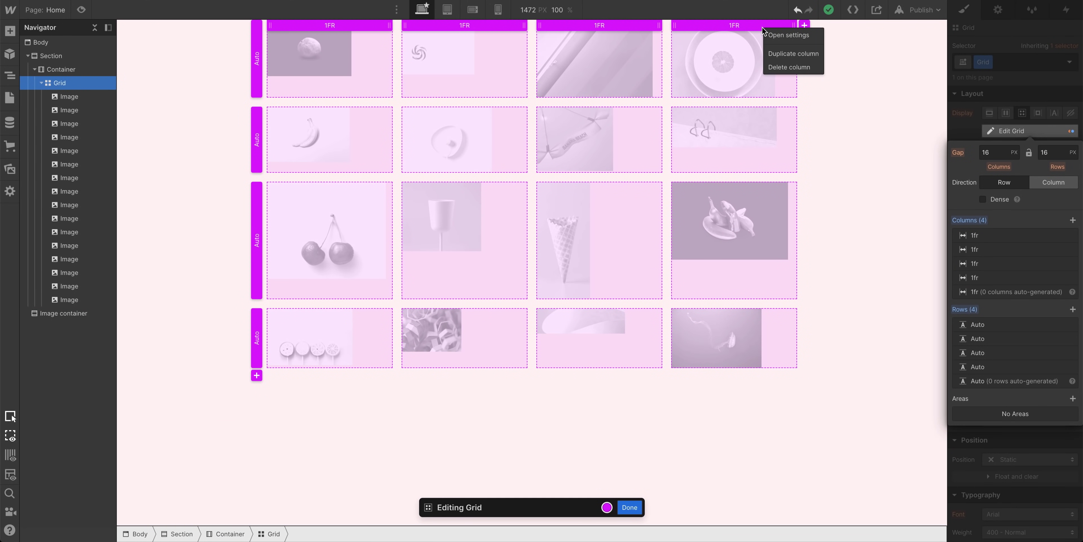
click(789, 68)
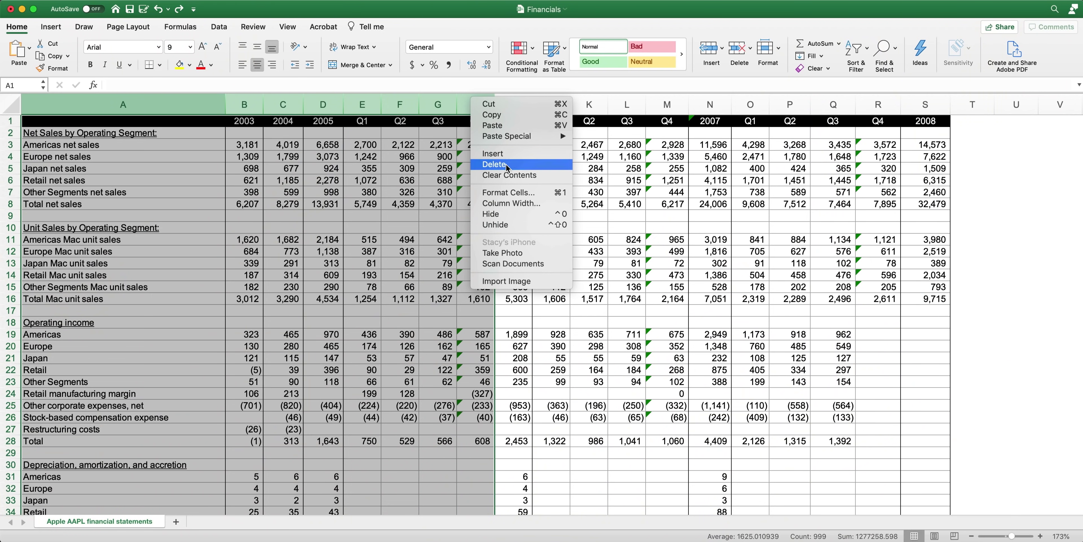
Step: Switch to the Financials workbook in Excel and delete the selected columns A to H
click(506, 165)
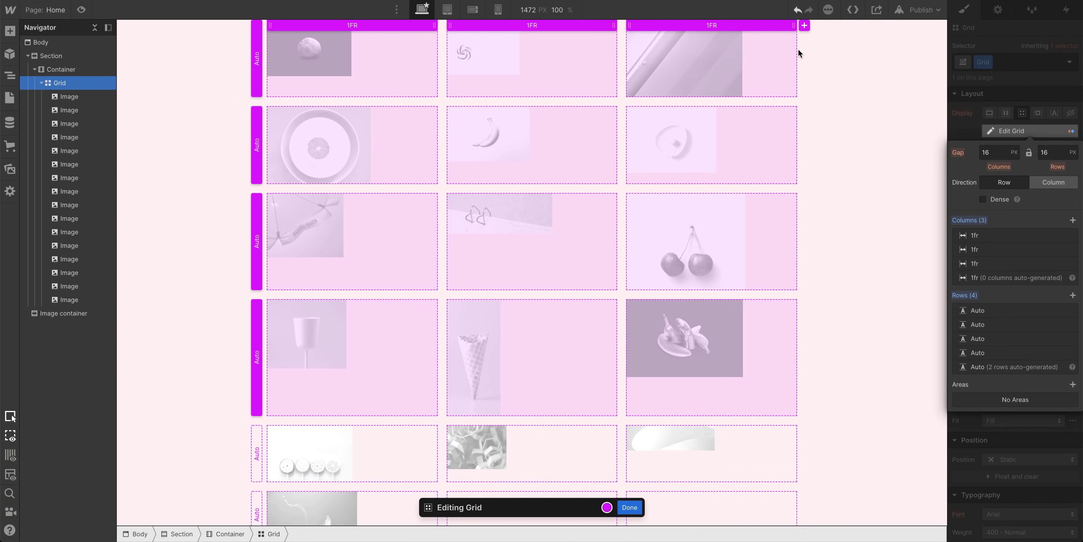
Step: Switch back to Webflow, add a fourth column to the grid again, and finish editing it
click(805, 26)
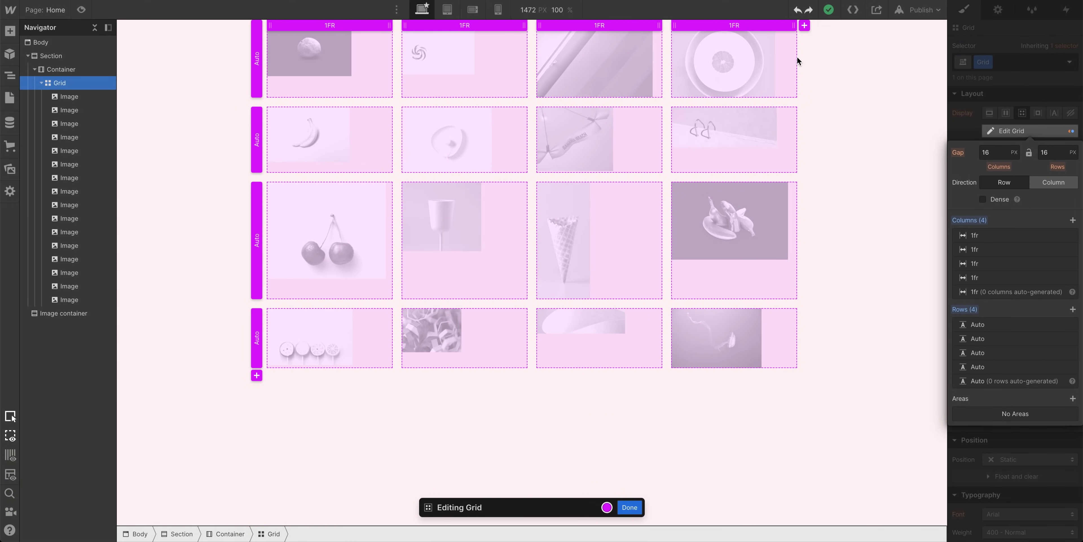
click(627, 507)
click(629, 507)
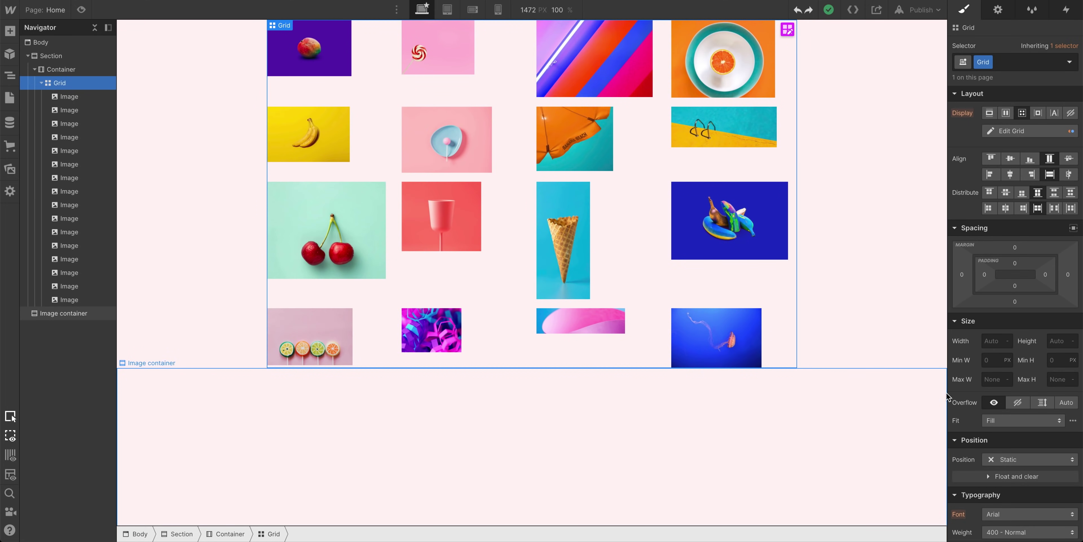
Step: Set the grid's height to 800 px and align its images to the bottom of their cells
click(1058, 341)
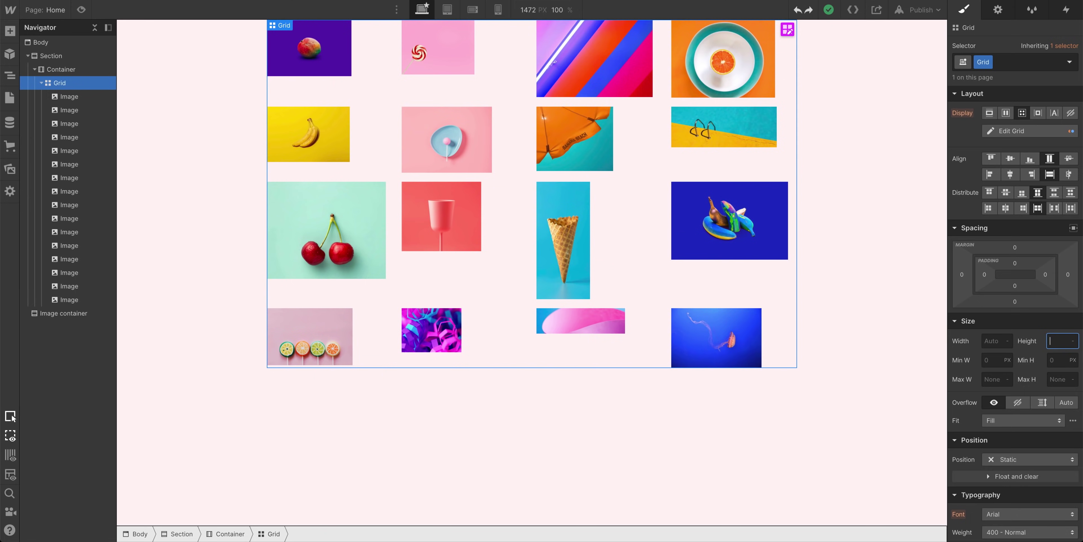
text(800)
key(Return)
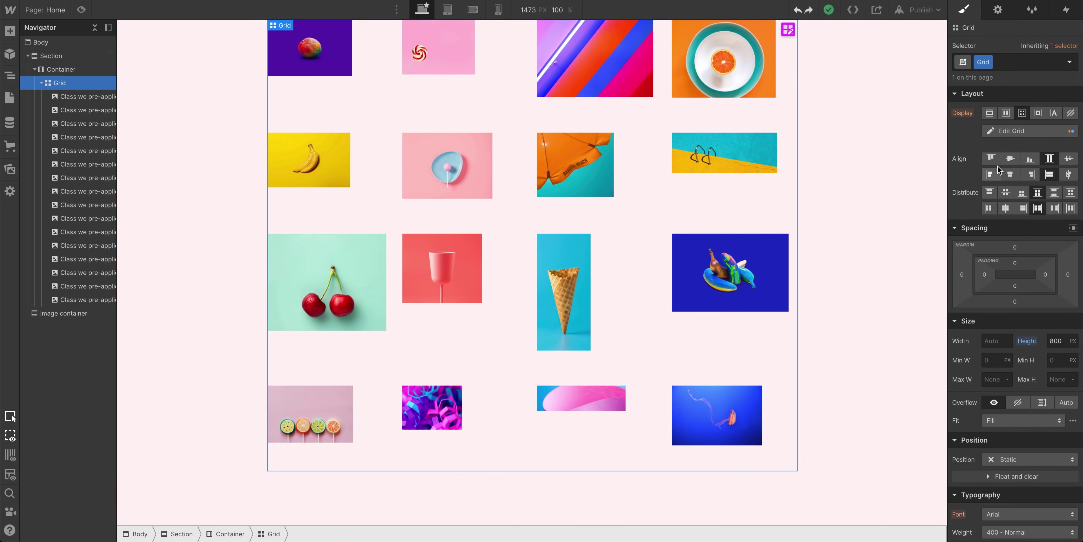
click(1029, 164)
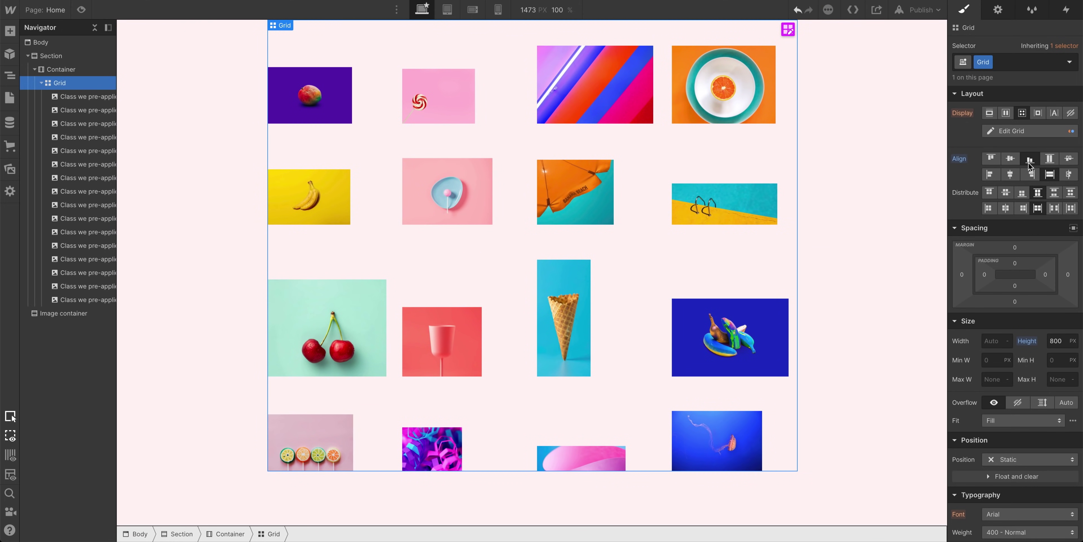
Step: Try justifying the grid's images to the right of their cells, and centre them both vertically and horizontally
click(1026, 173)
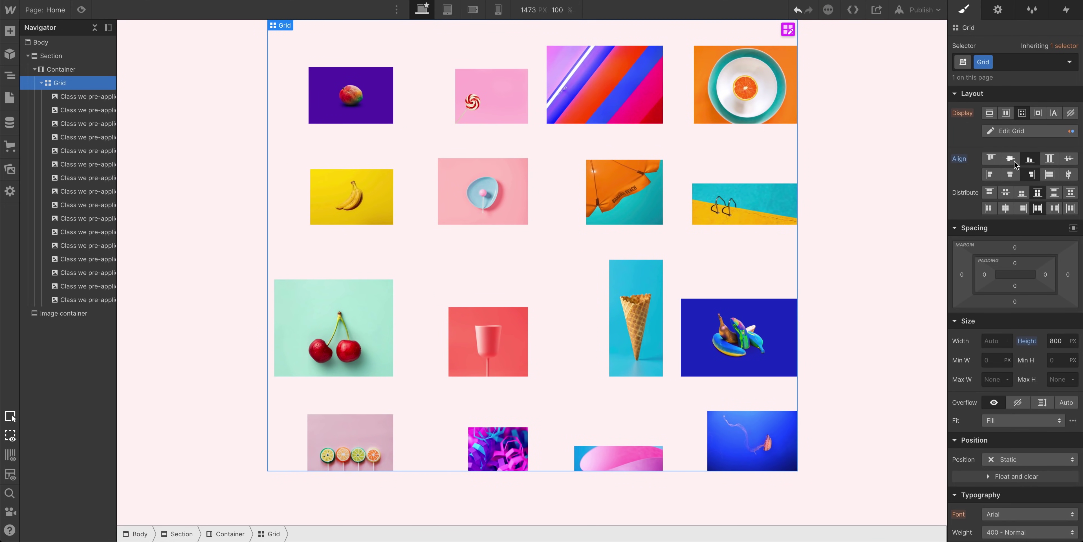
click(1012, 160)
click(1013, 175)
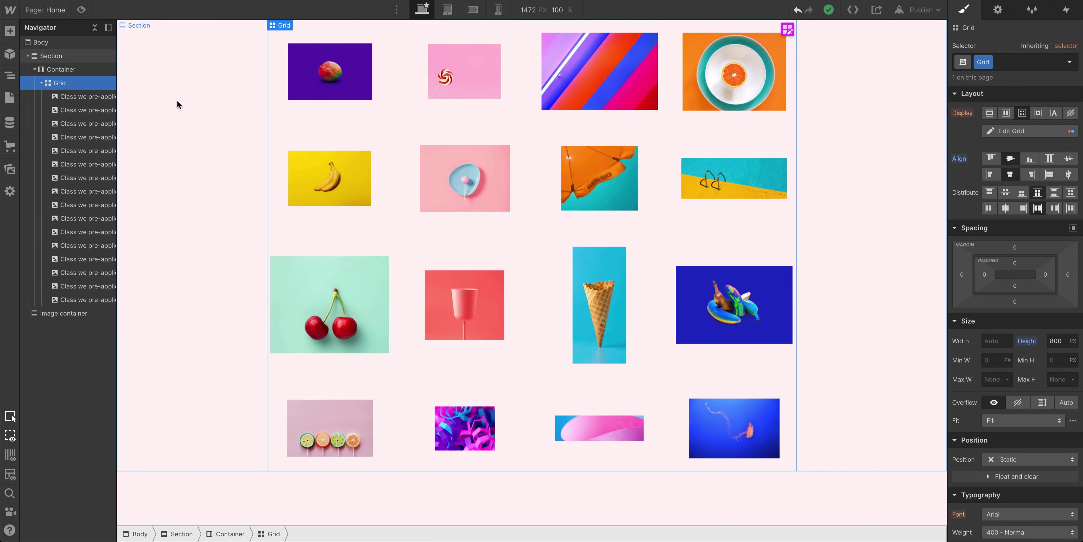
Step: Select images in the grid and set the width of their shared class to 100%
click(323, 81)
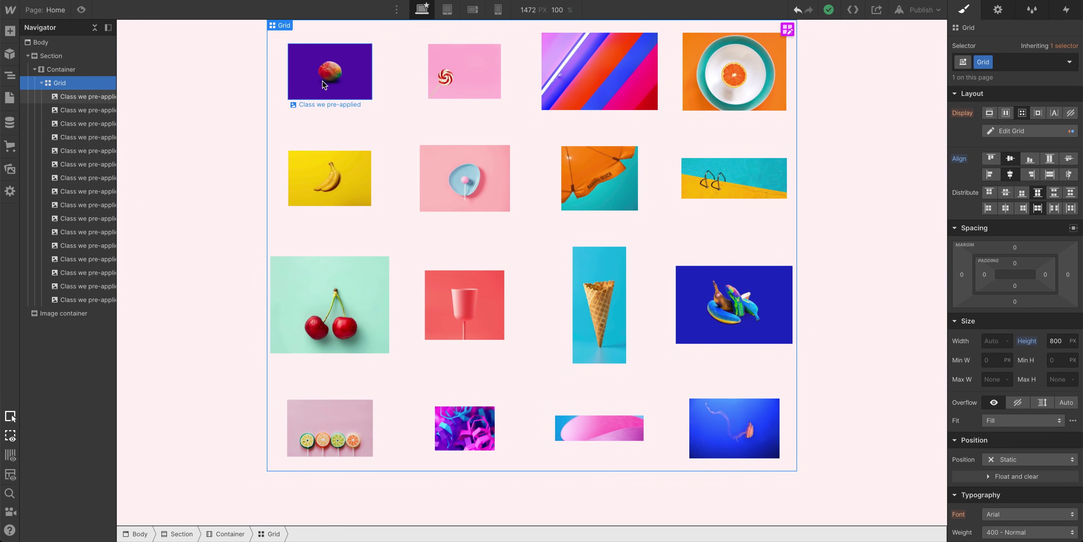
click(465, 74)
click(589, 71)
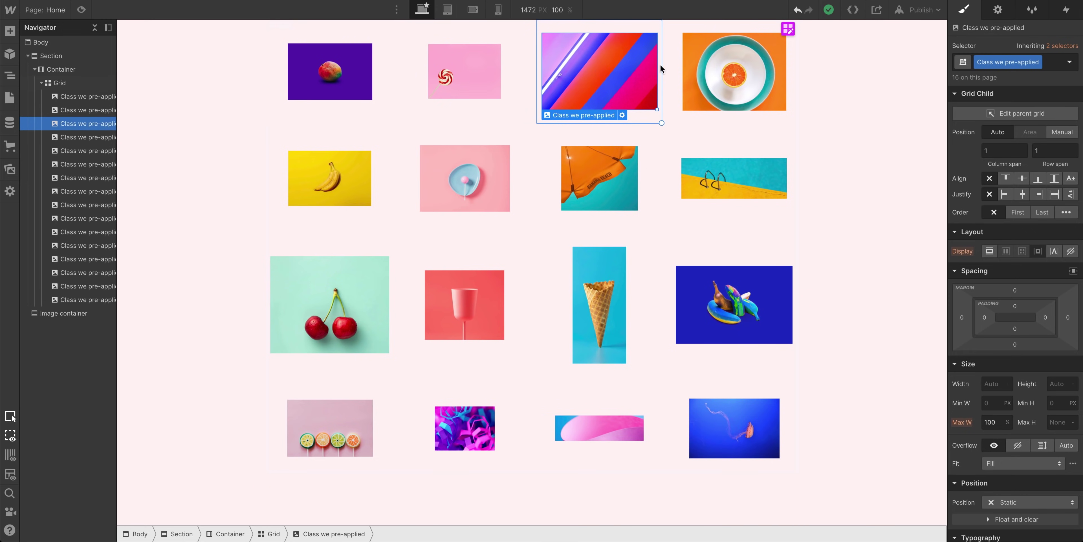
click(729, 67)
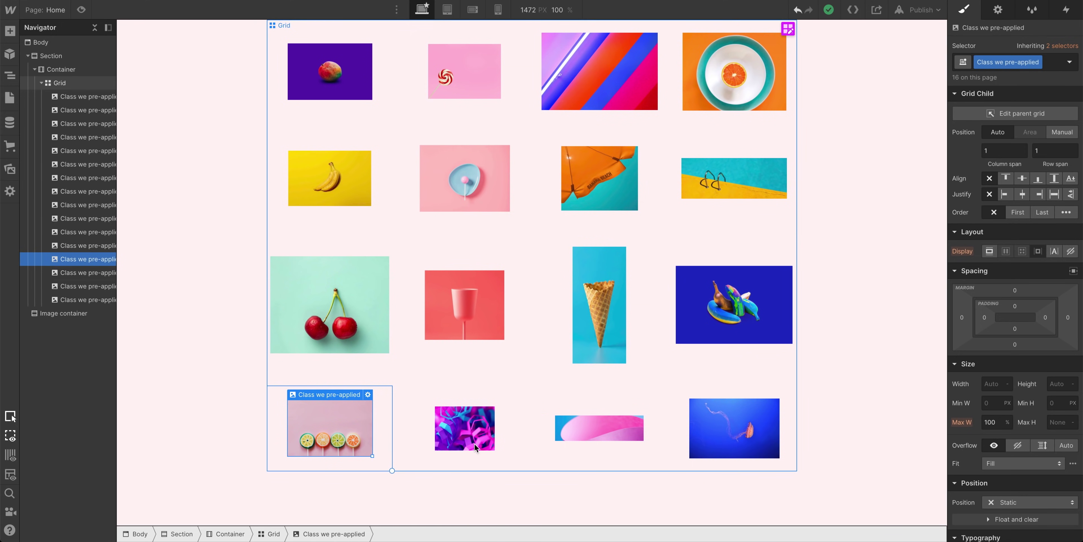
click(991, 382)
text(1)
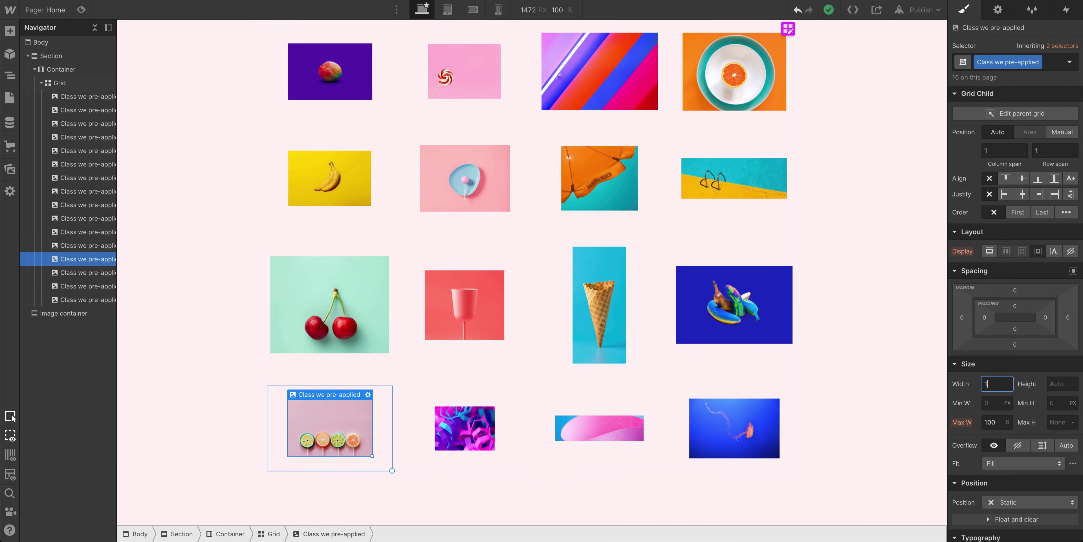
text(00%)
key(Return)
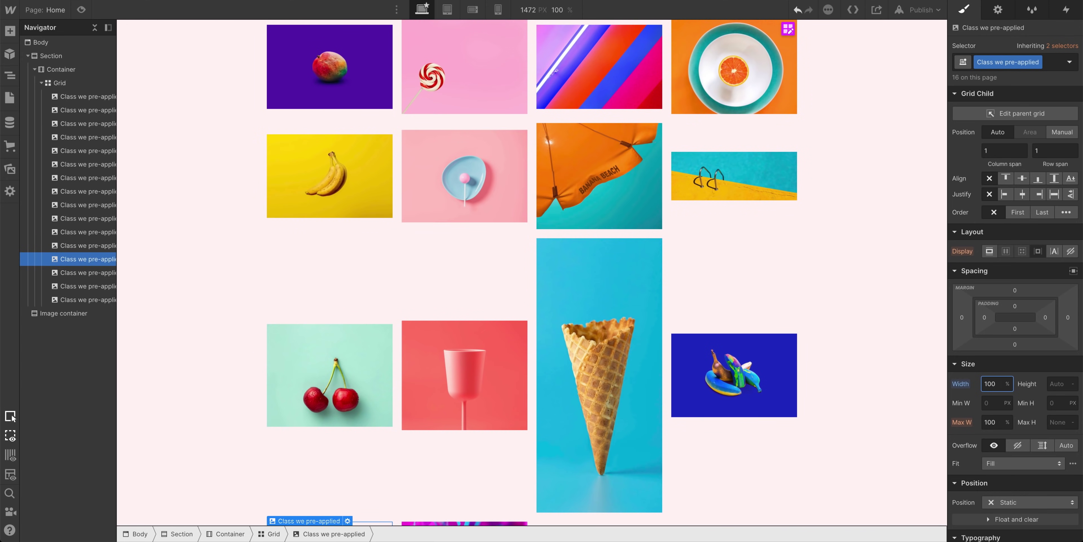
Step: Set the images' height to 100% and their fit to Cover
click(1055, 383)
text(100%)
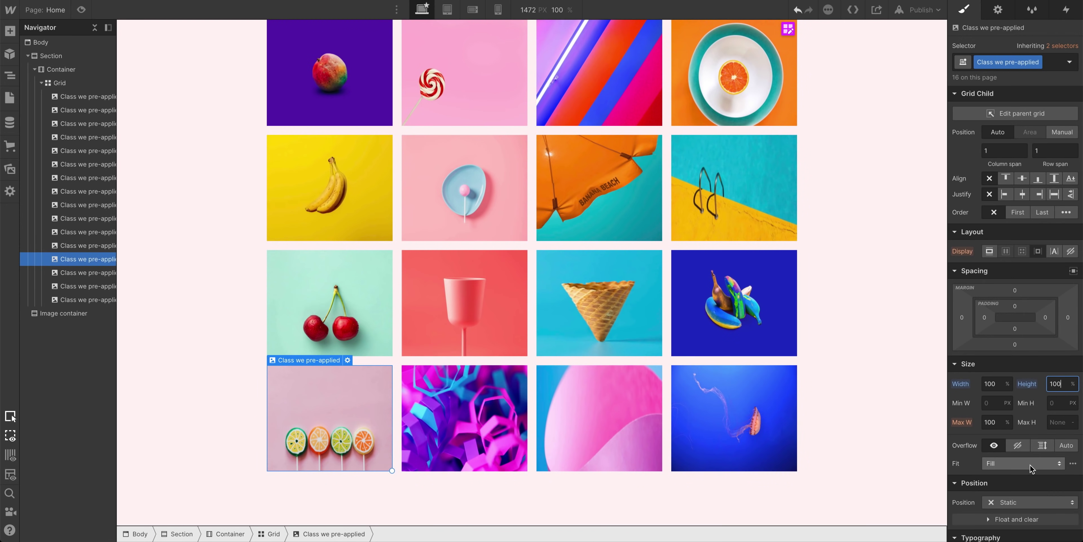
click(1022, 463)
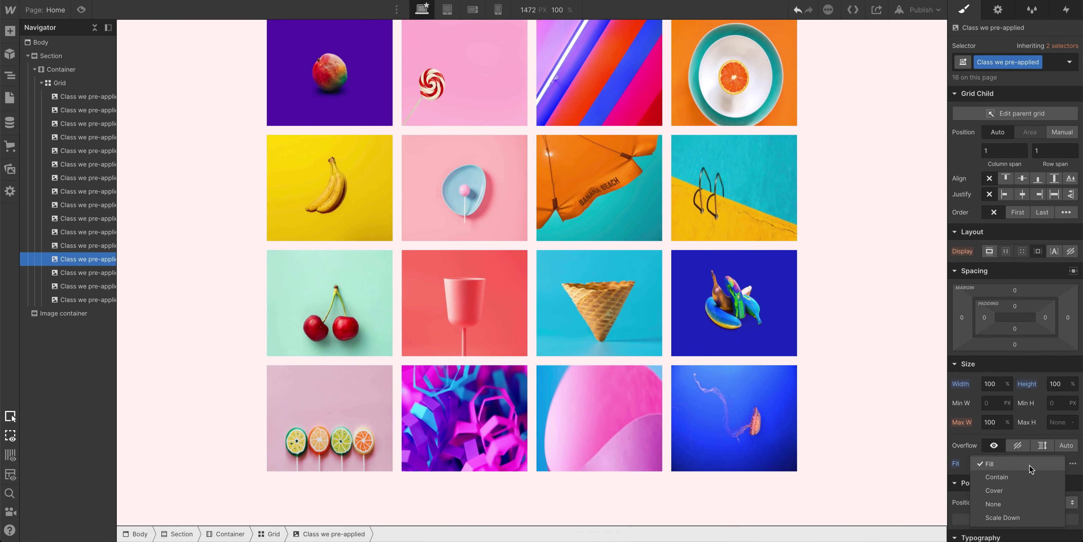
click(1014, 491)
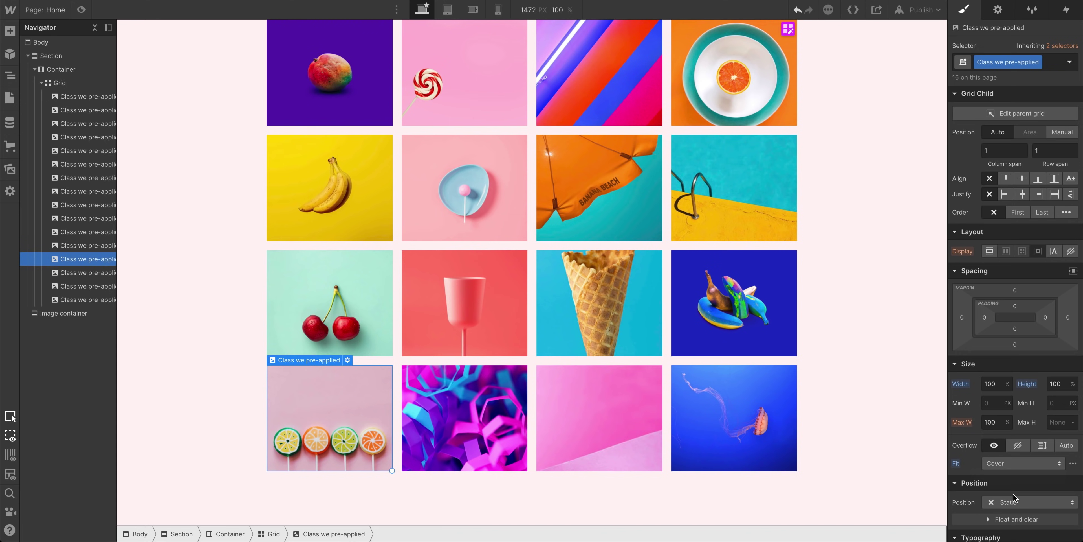
Step: Select the grid, reset its height to Auto, and open and close the grid for editing
click(723, 360)
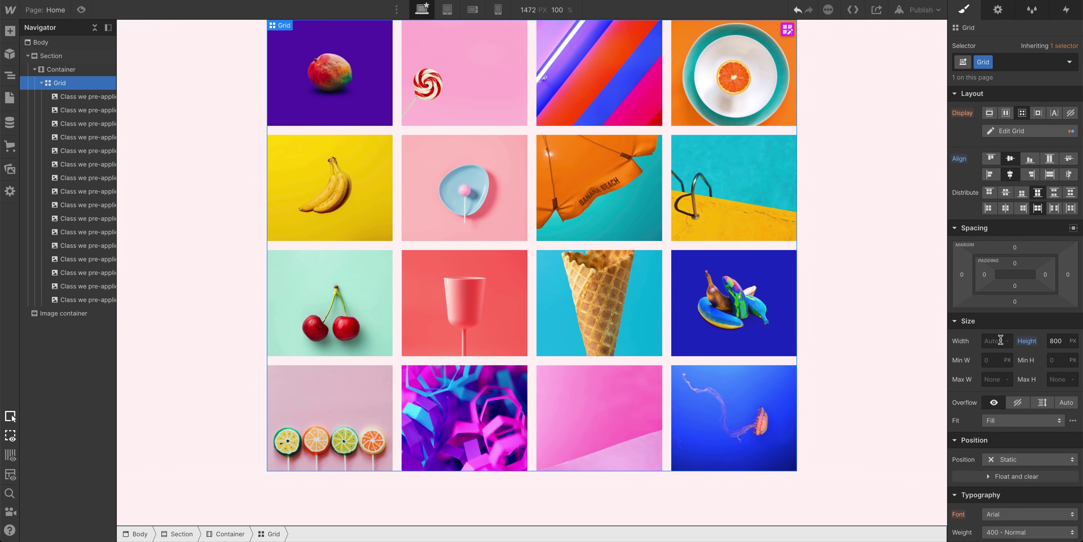
click(1023, 340)
click(1030, 358)
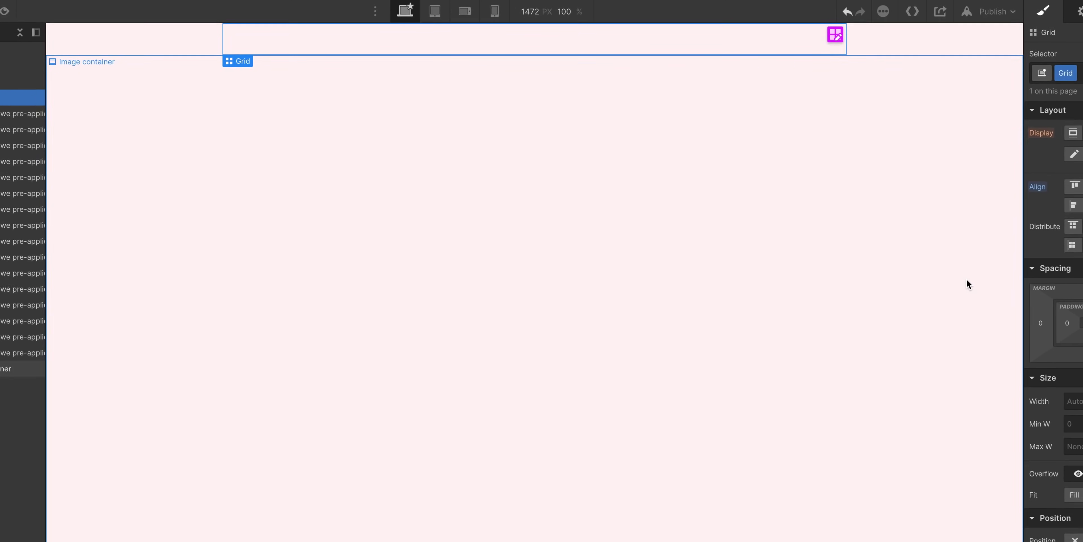
click(962, 49)
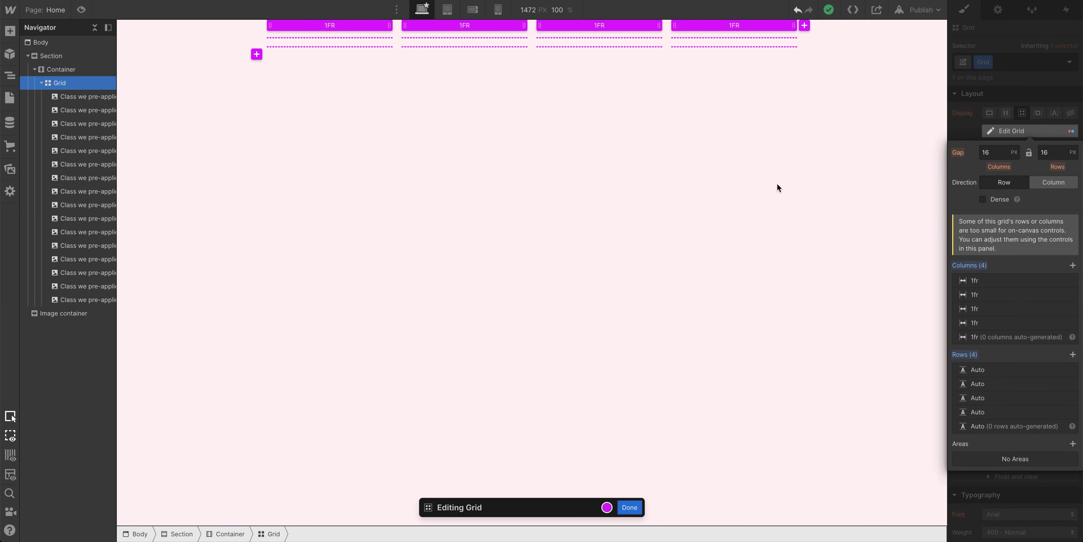
click(630, 507)
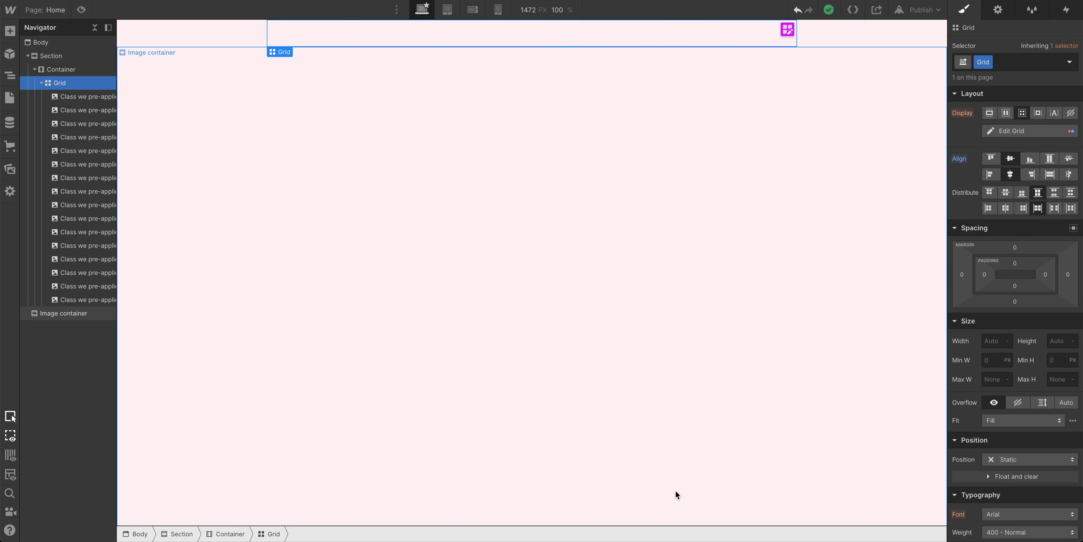
Step: Set the grid's height to 800 px and stretch its first image across the top row to the fourth column
click(1051, 340)
text(800)
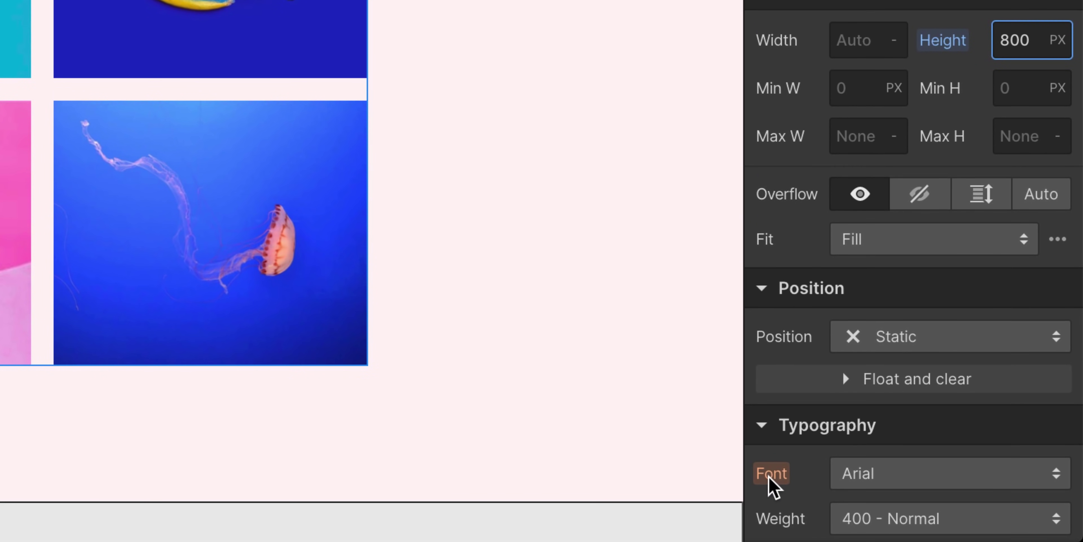
click(769, 479)
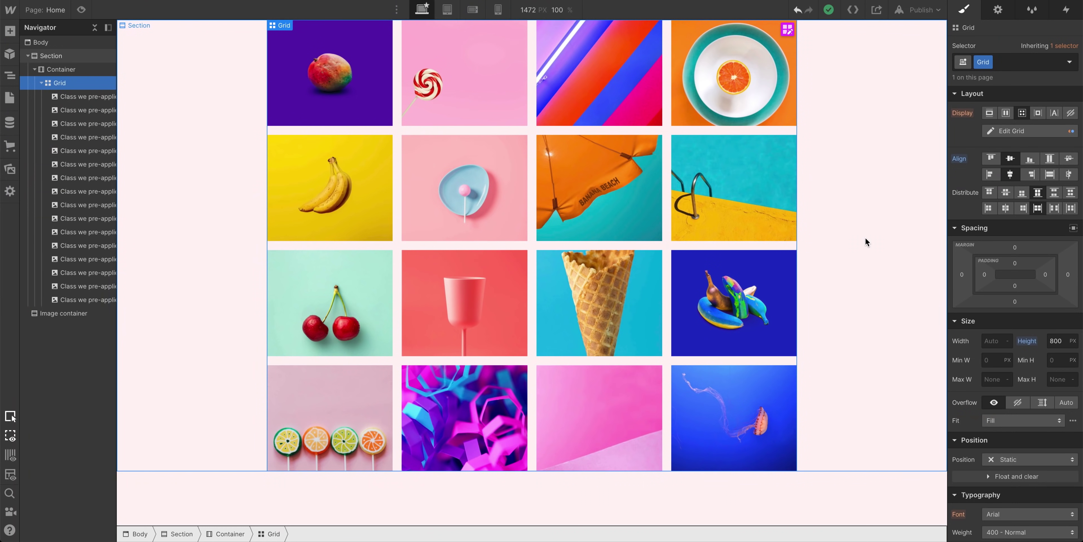
click(380, 106)
drag(392, 124, 782, 113)
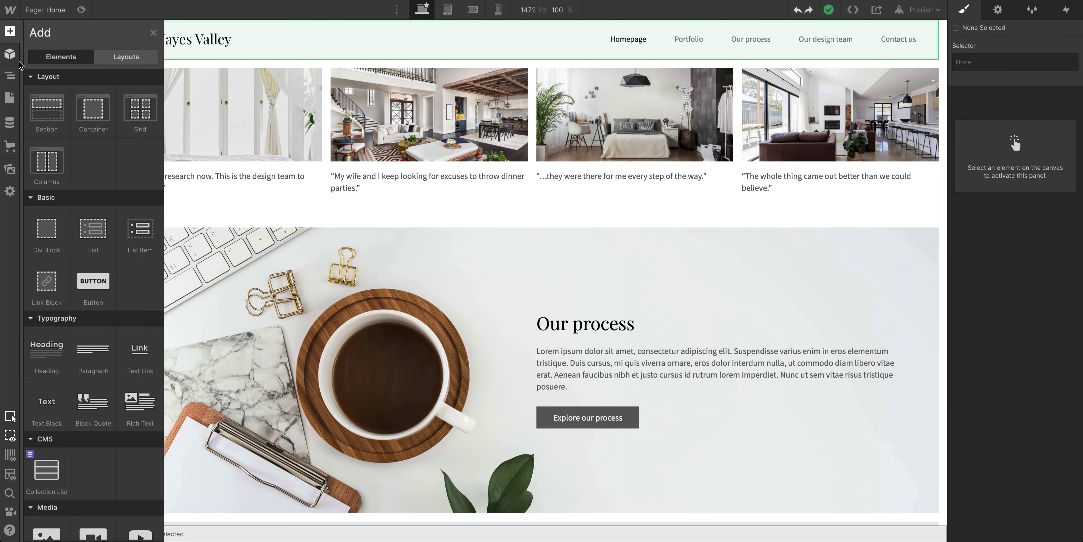
Step: In the Hayes Valley site, add a section between the navbar and the collection list and set its minimum height to 70vh
drag(46, 111, 126, 59)
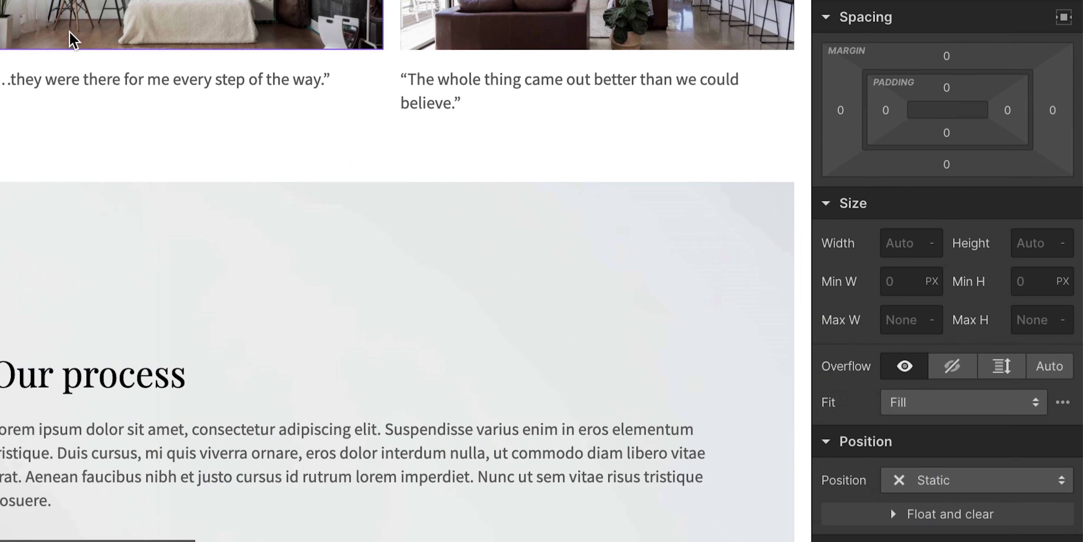
click(1022, 281)
text(70vh)
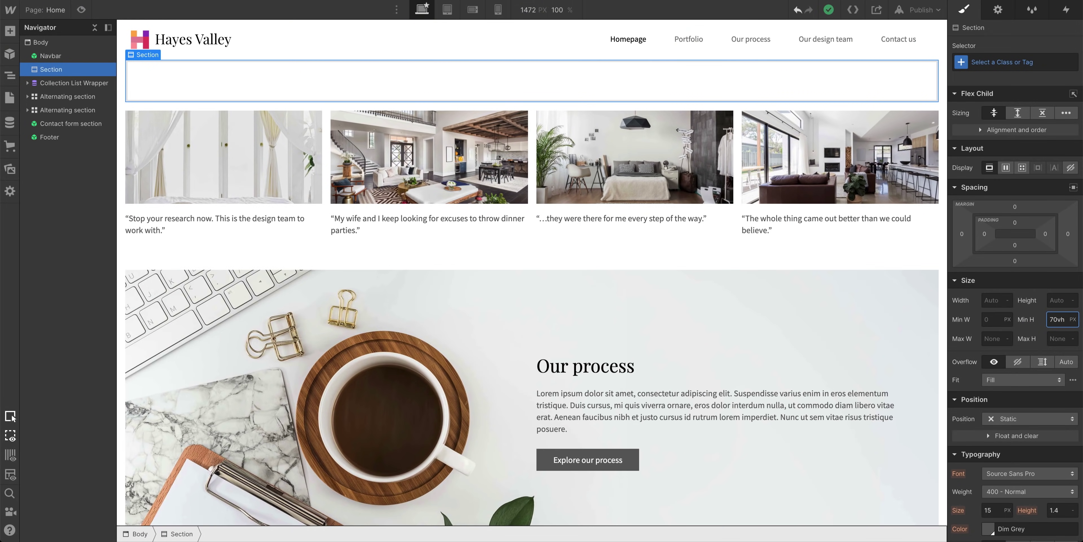
key(Return)
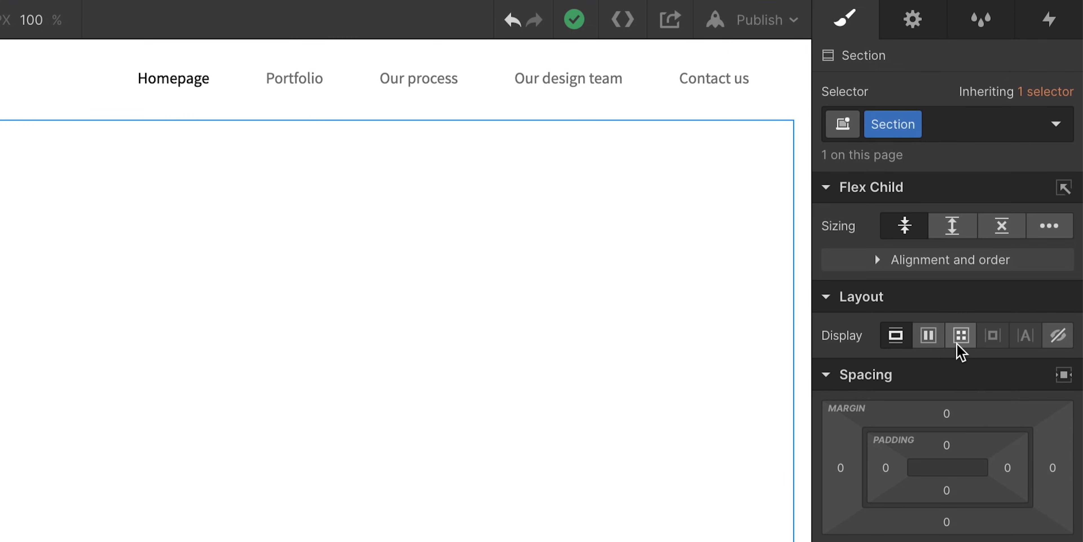
Step: Change the section's display to grid and place the image Featured design 1.jpg in its first cell
click(959, 341)
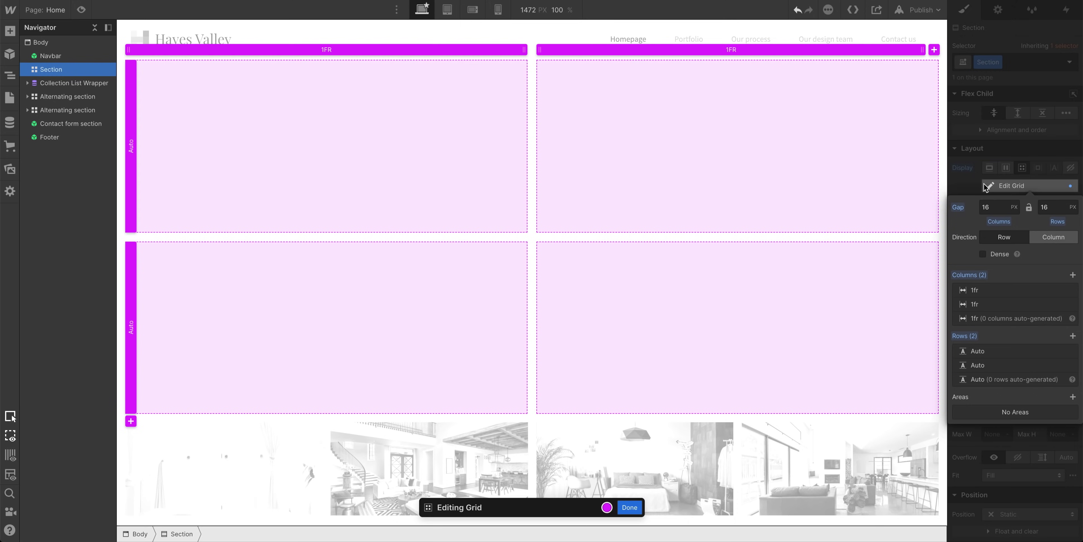
click(958, 189)
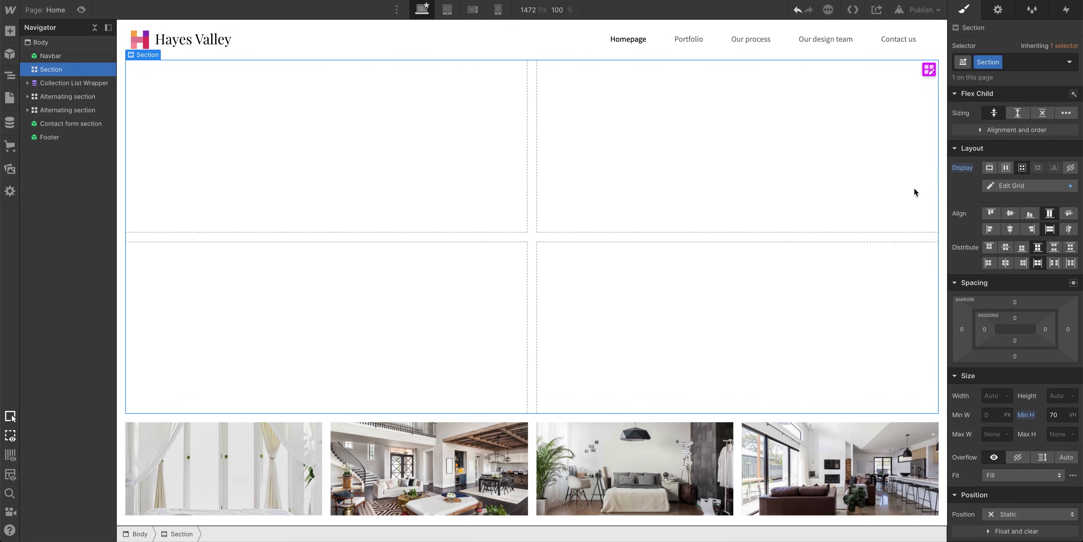
click(18, 176)
drag(94, 134, 235, 137)
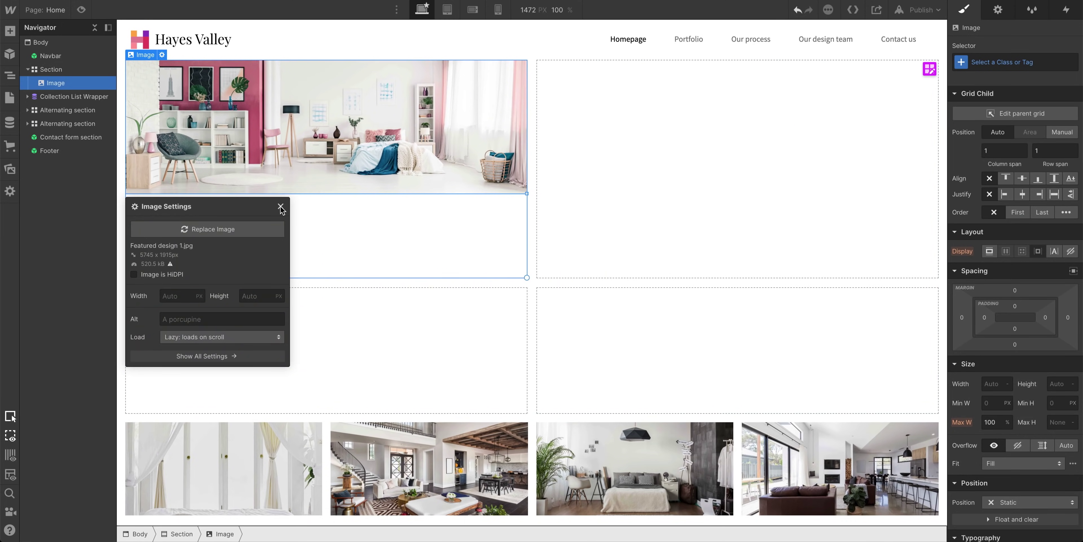
click(281, 207)
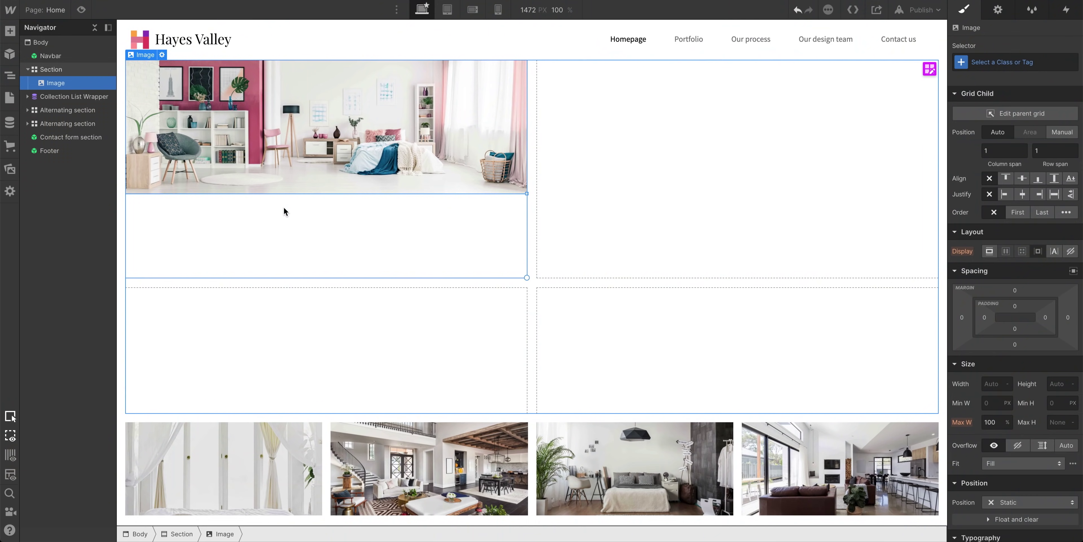
Step: Set the image's width and height to 100% and its fit to Cover
click(994, 384)
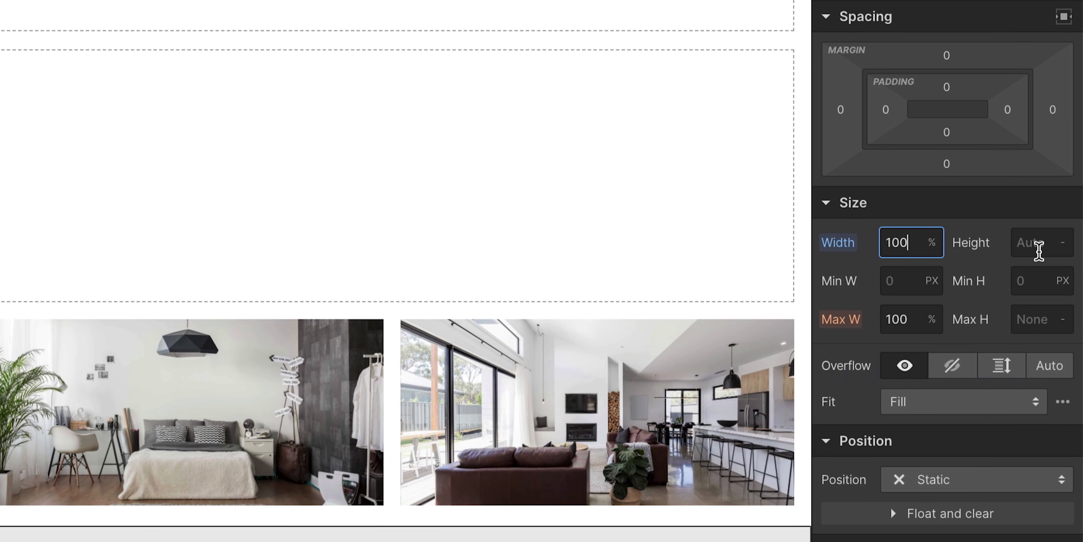
click(1066, 387)
text(100%)
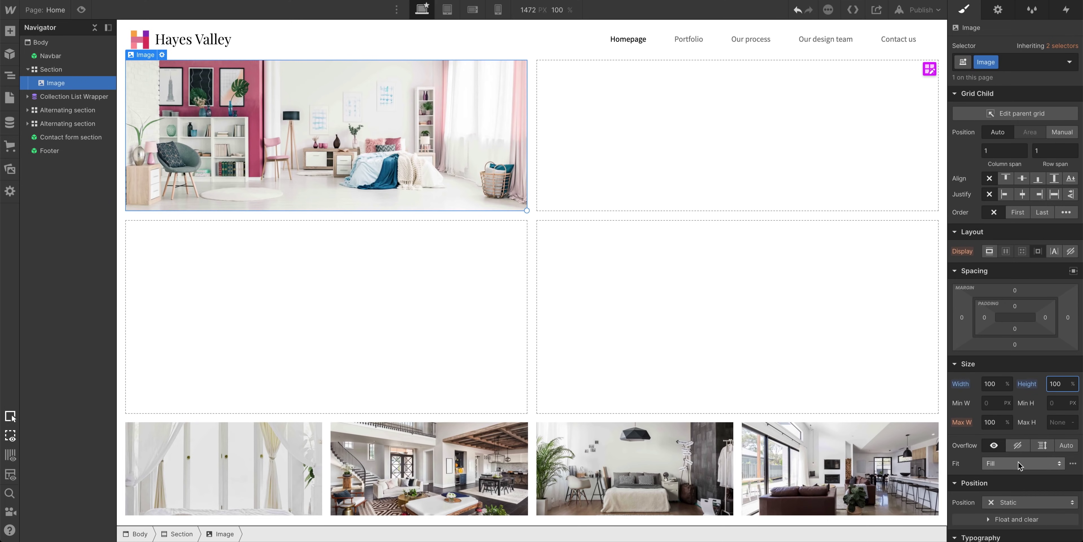
click(1018, 463)
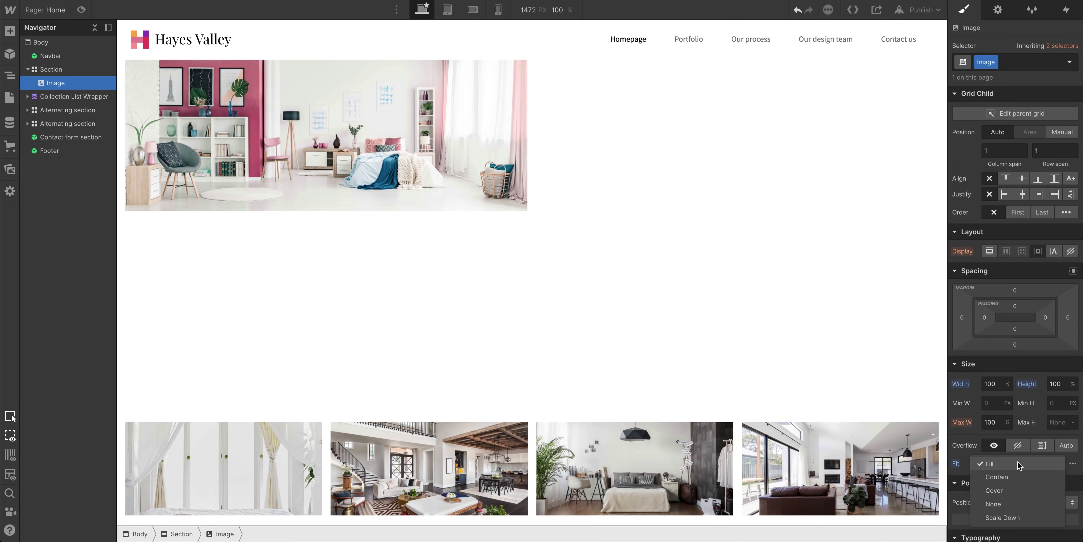
click(1010, 490)
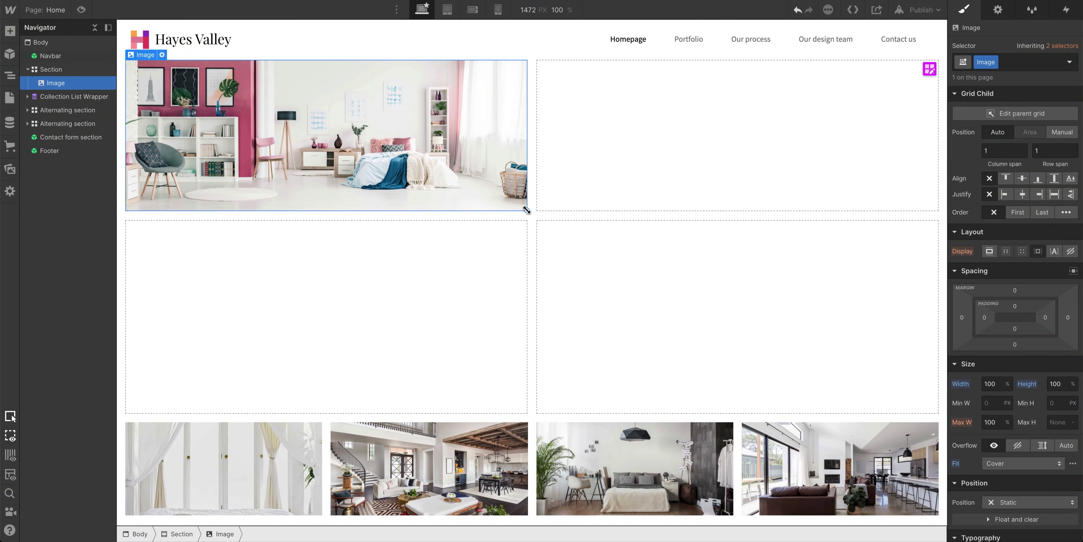
Step: Try the image across both columns of one row, and make it span two rows of the first column
drag(527, 209, 484, 357)
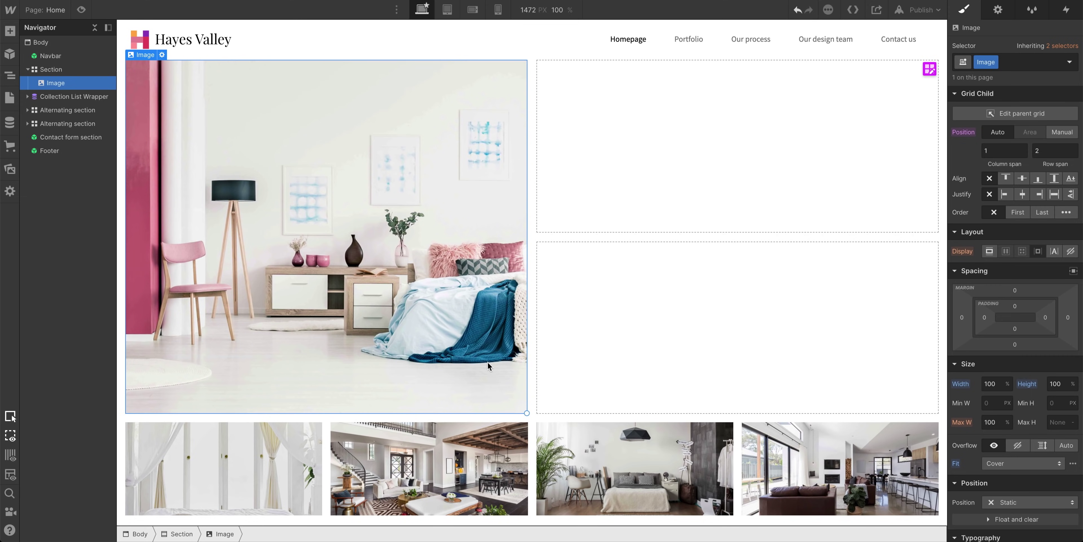
drag(526, 410, 819, 203)
drag(936, 210, 454, 366)
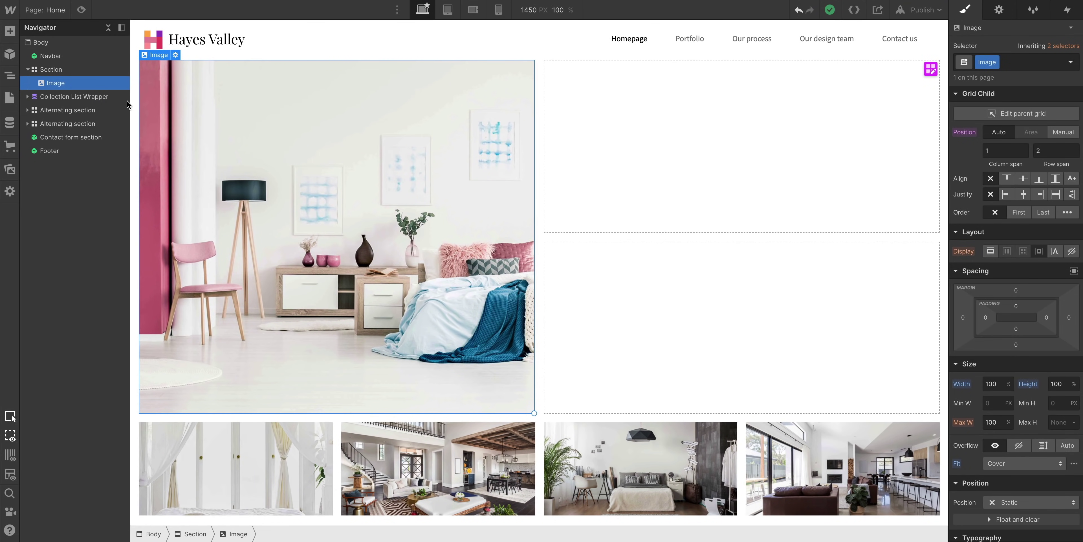
Step: Add a div block to the grid's second column and stretch it over both rows
click(10, 31)
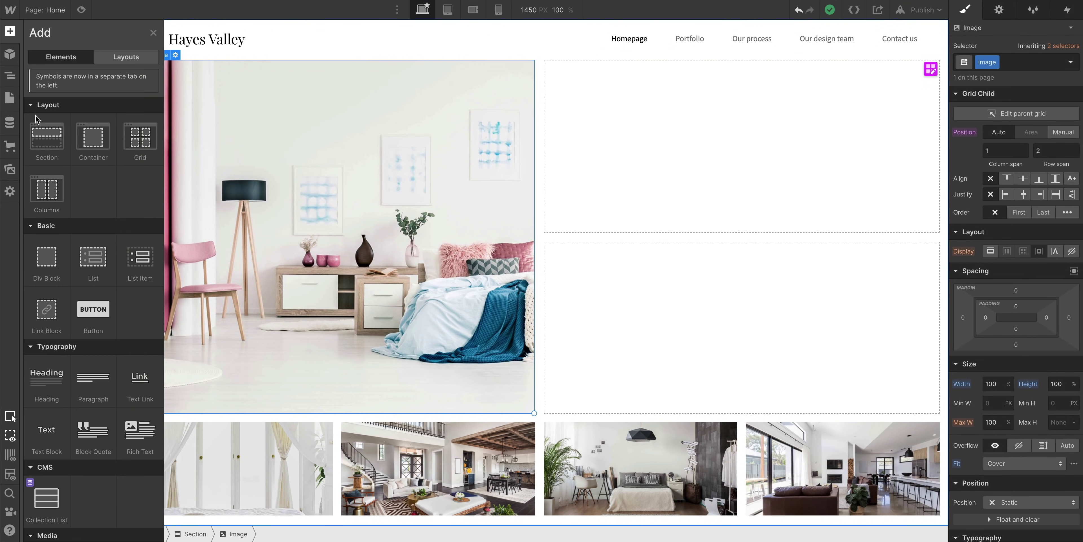
drag(60, 244, 586, 166)
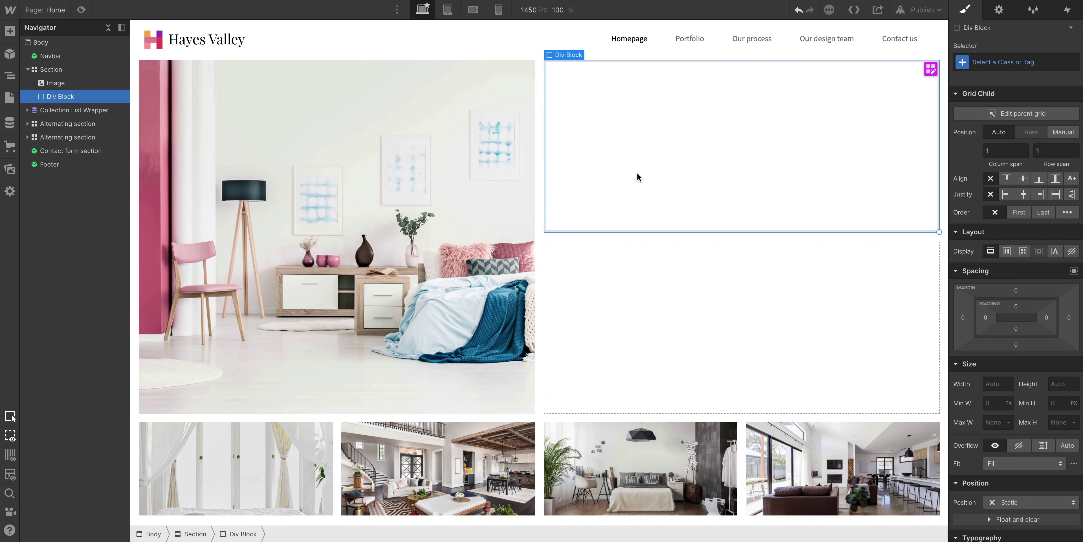
drag(939, 232, 929, 301)
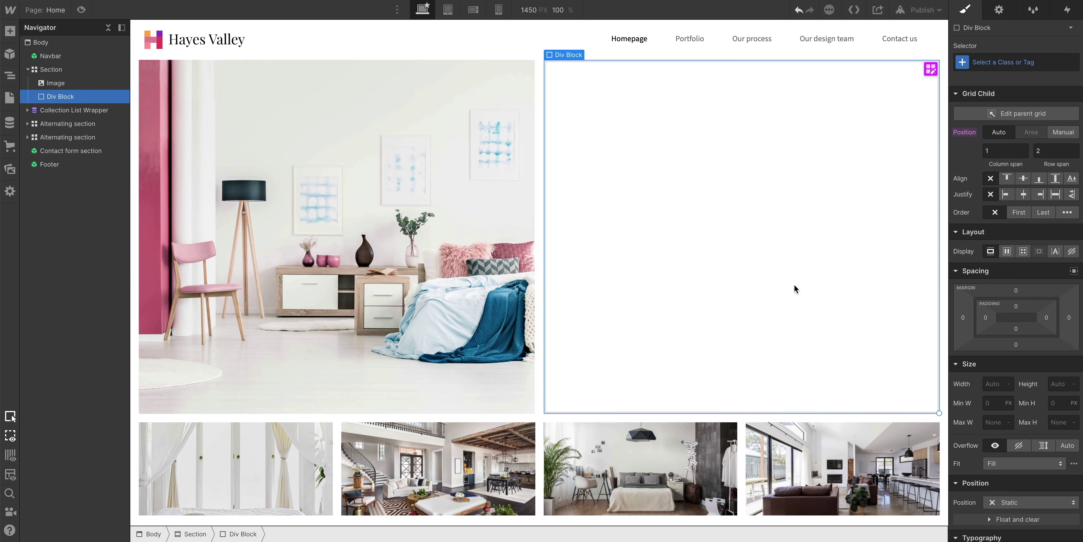
Step: Add a heading to the section's grid, placed before the div block in the second column
click(10, 30)
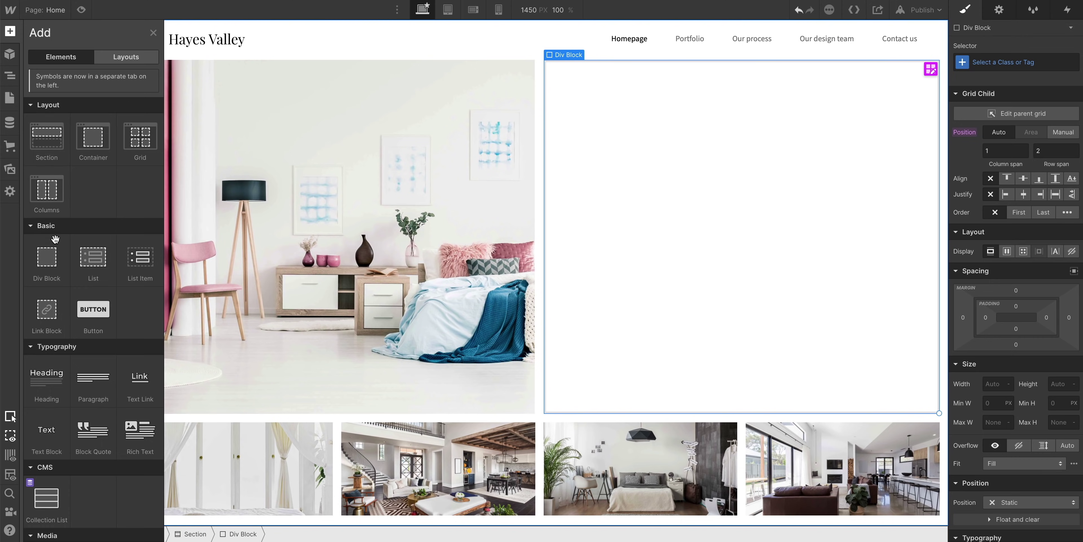
drag(54, 366, 601, 192)
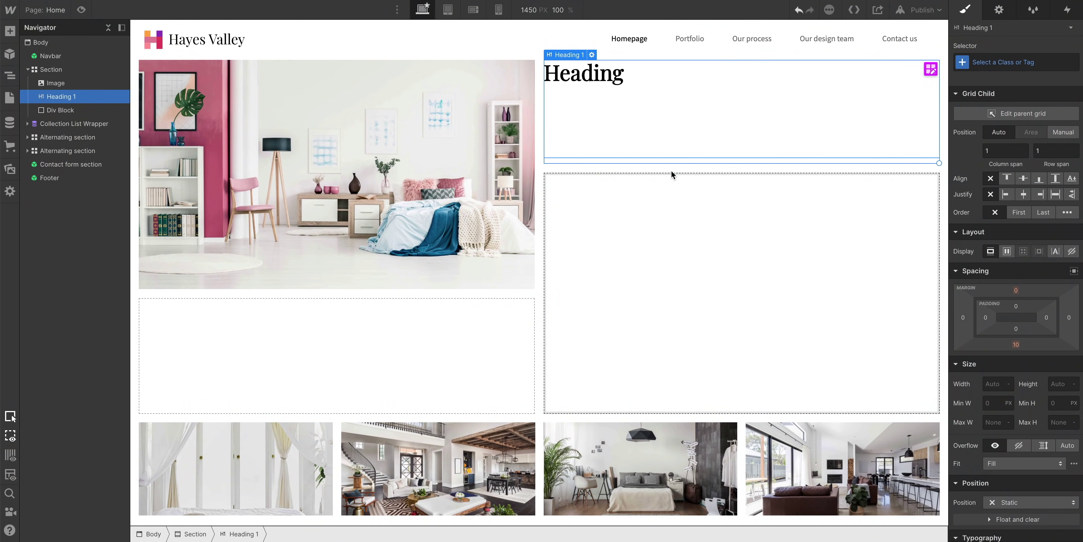
Step: Undo the heading placed directly in the grid, and add an H1 heading inside the second-column div block
click(799, 10)
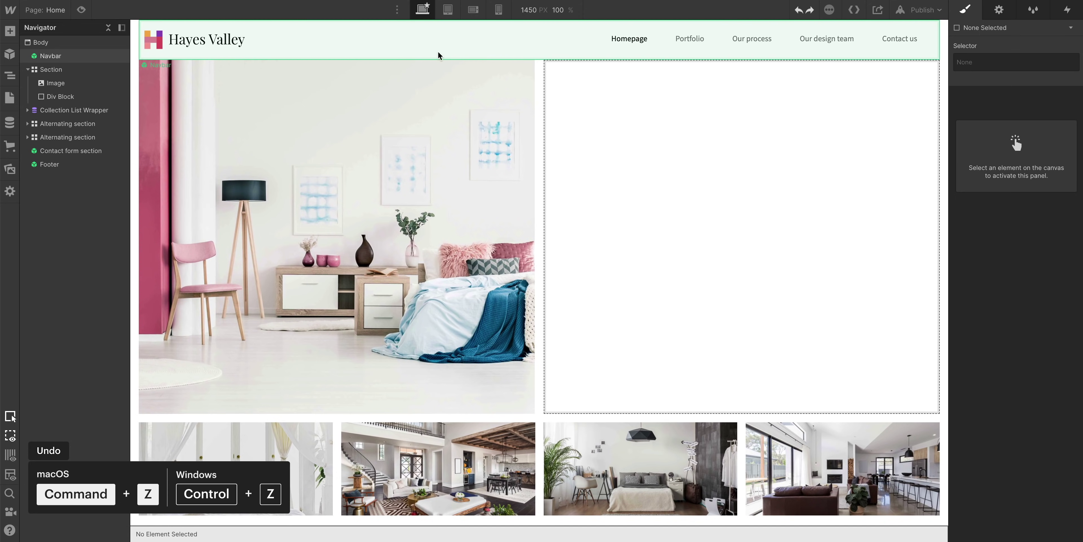
click(11, 31)
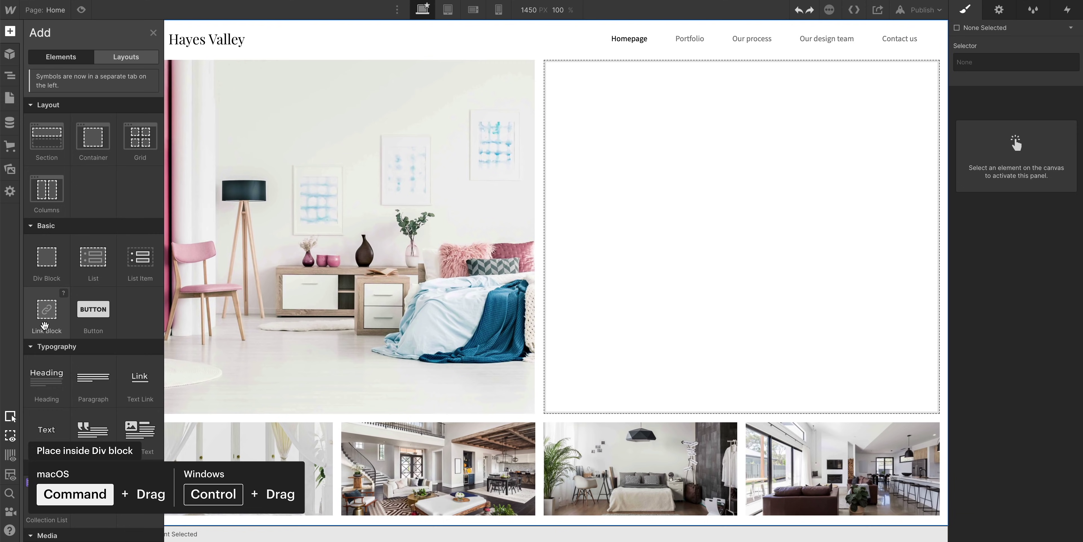
drag(40, 363, 588, 198)
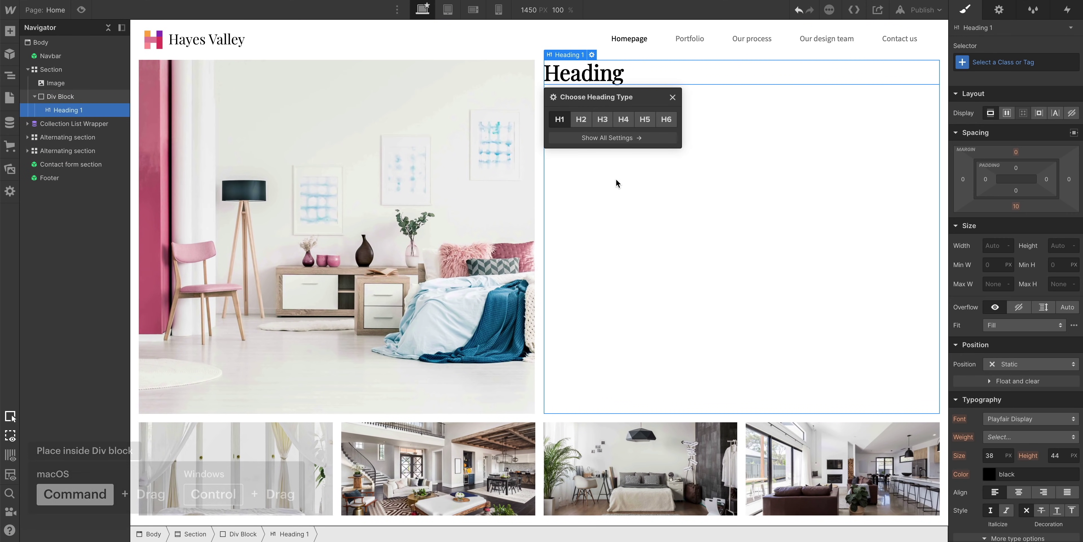
click(672, 99)
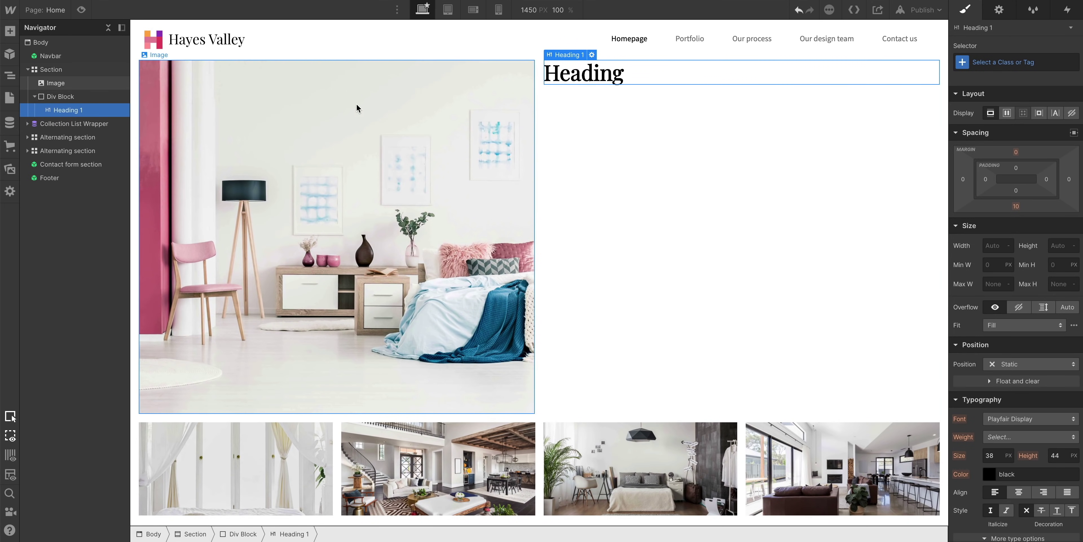
Step: Add a paragraph below the heading in the div block, and insert the Buttons symbol beneath it using quick find
click(10, 31)
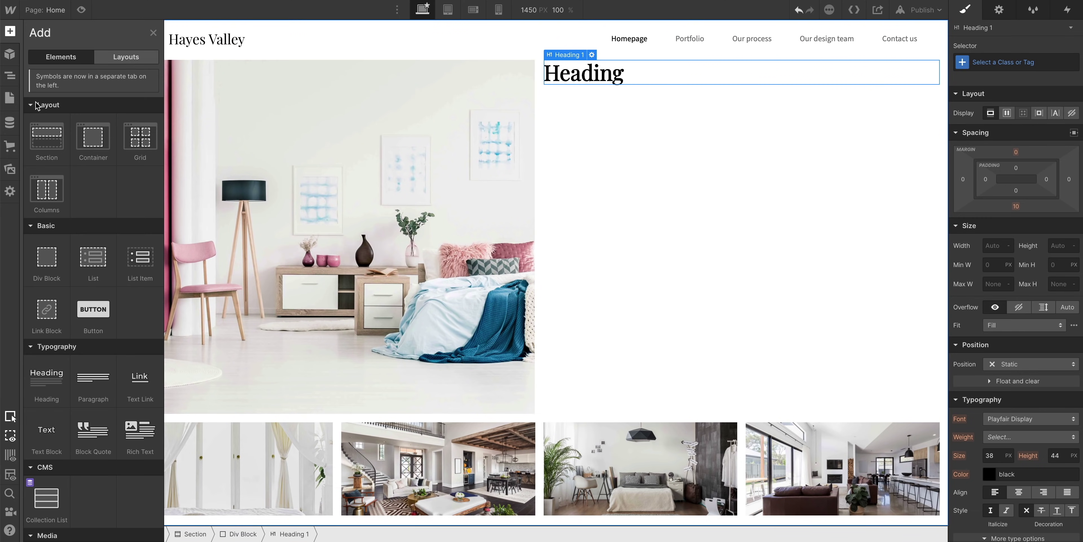
drag(80, 357, 76, 127)
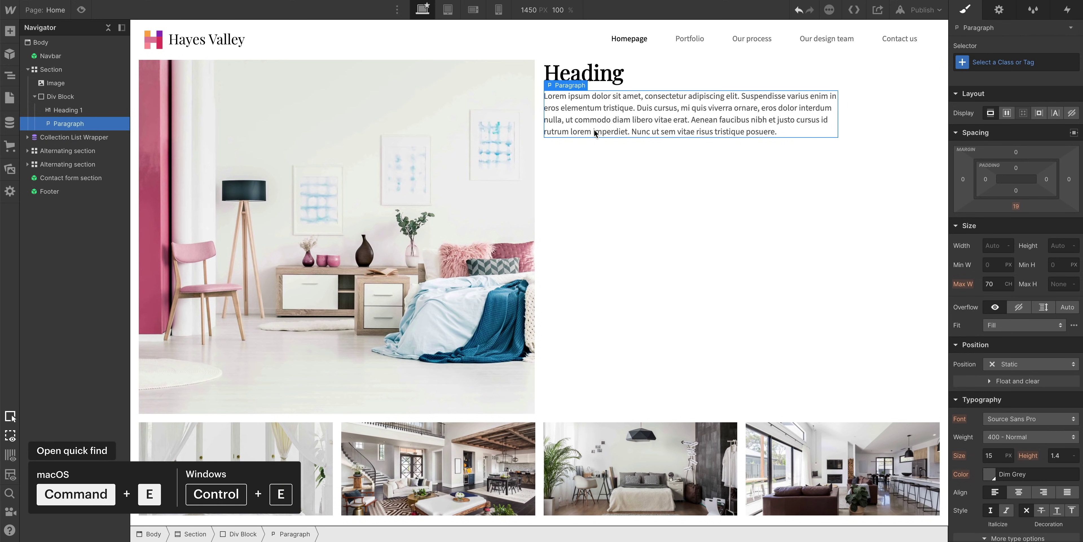
key(ctrl+e)
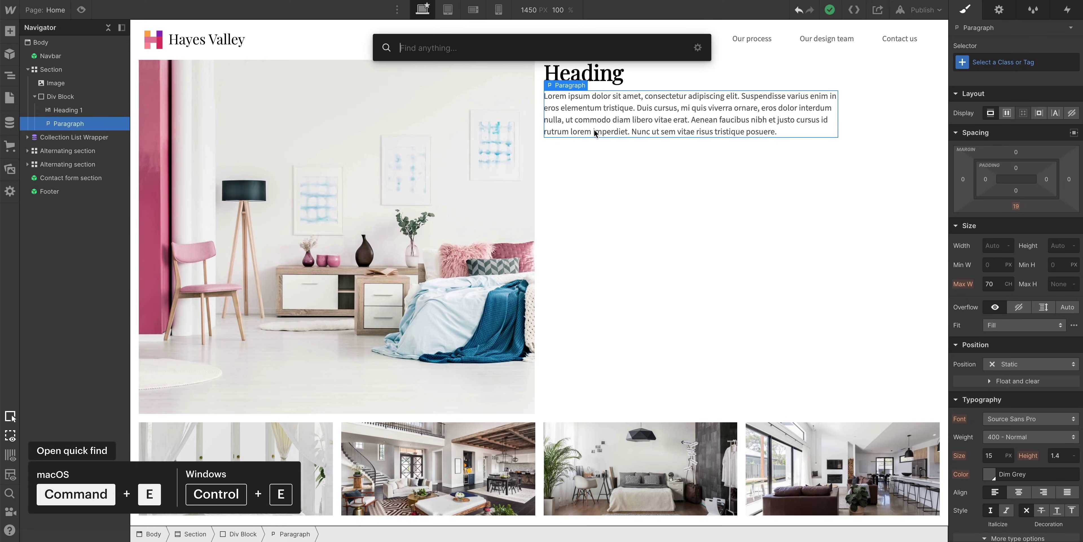
text(Button)
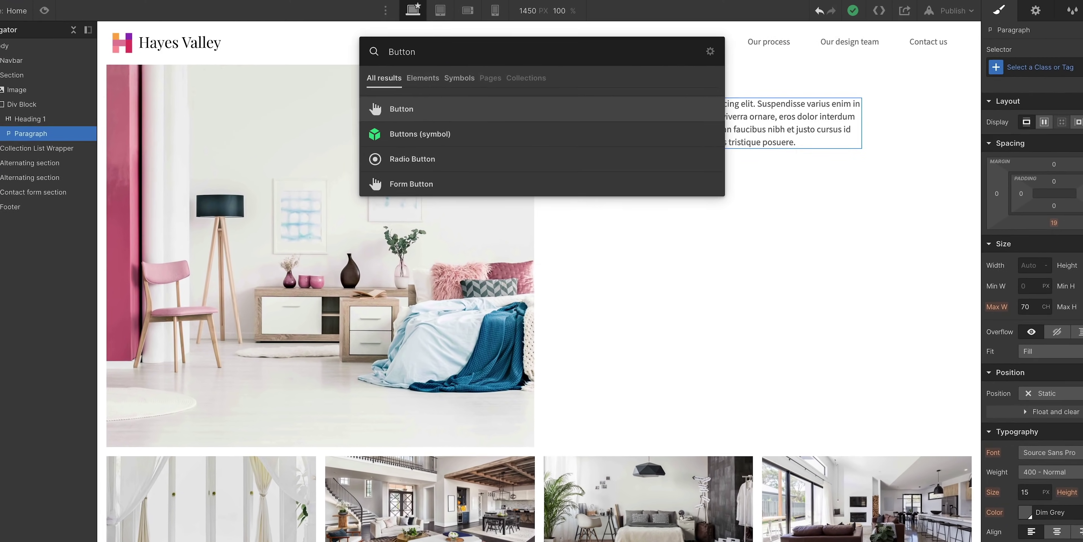
key(Down)
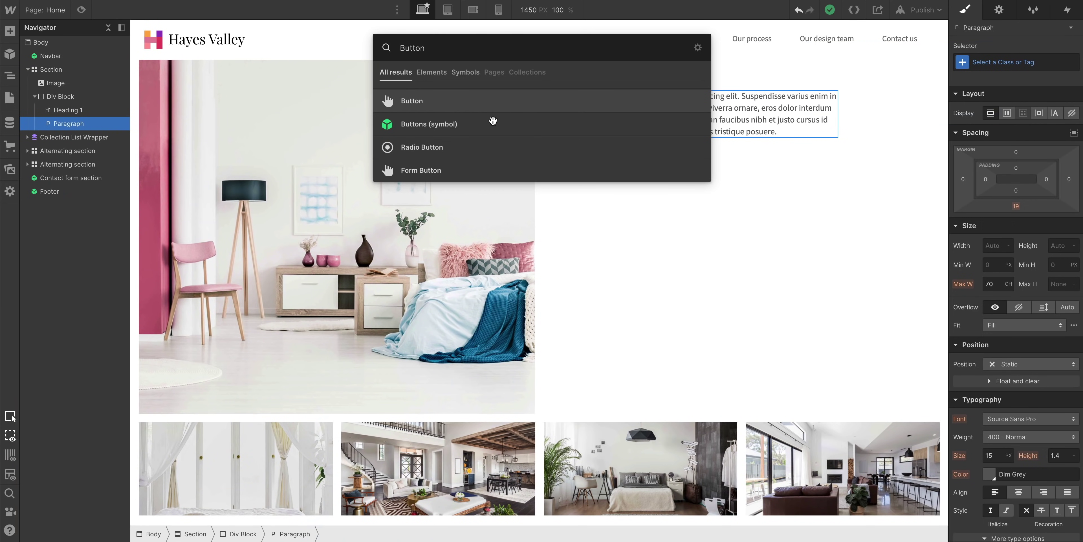
click(474, 124)
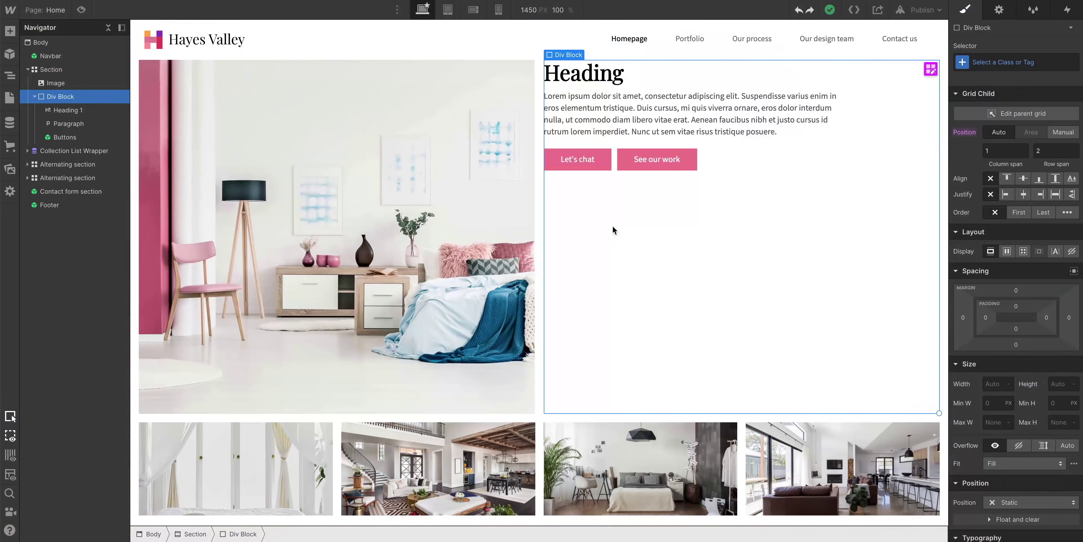
Step: Try aligning the section's grid items to the vertical center, and undo that alignment
click(538, 216)
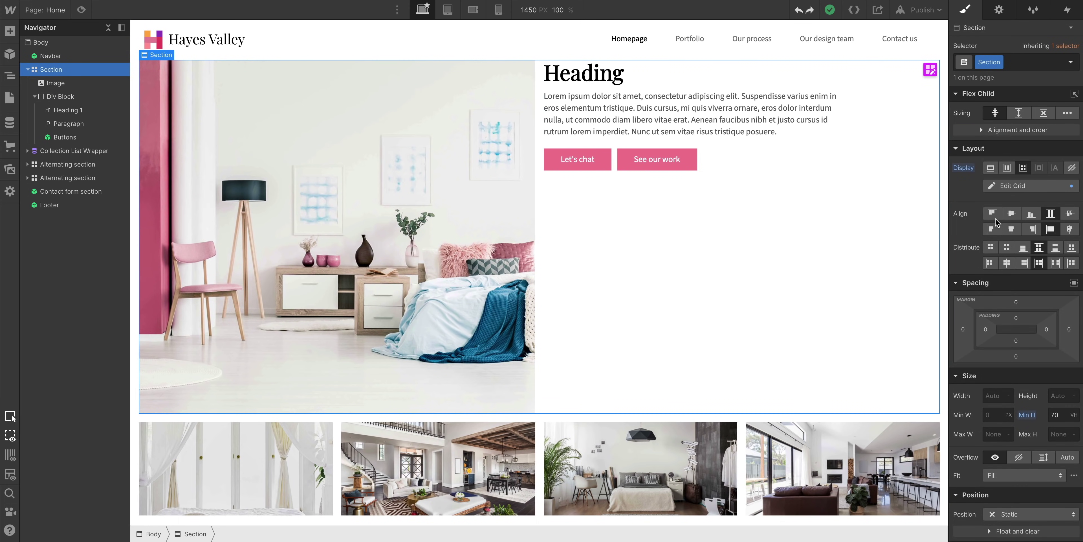
click(1011, 213)
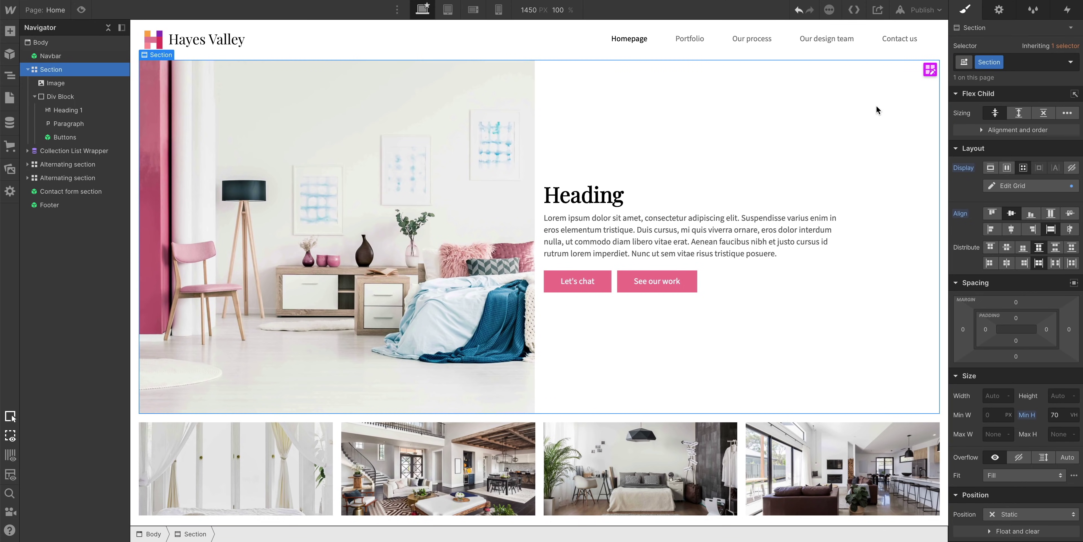
click(798, 12)
Step: Make the second-column div block a vertical flexbox with its content aligned to the start and justified to the center
click(798, 194)
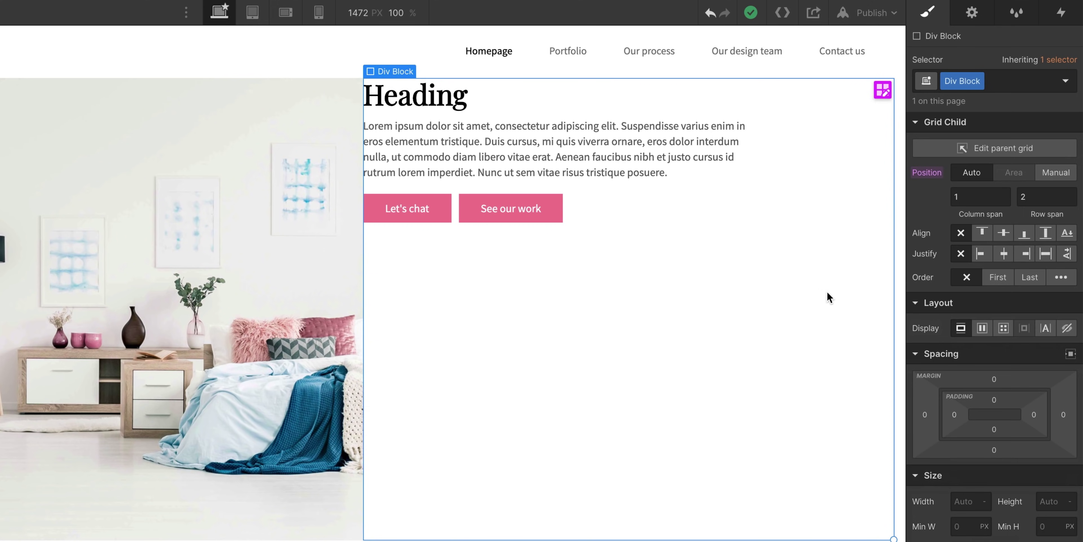
click(980, 332)
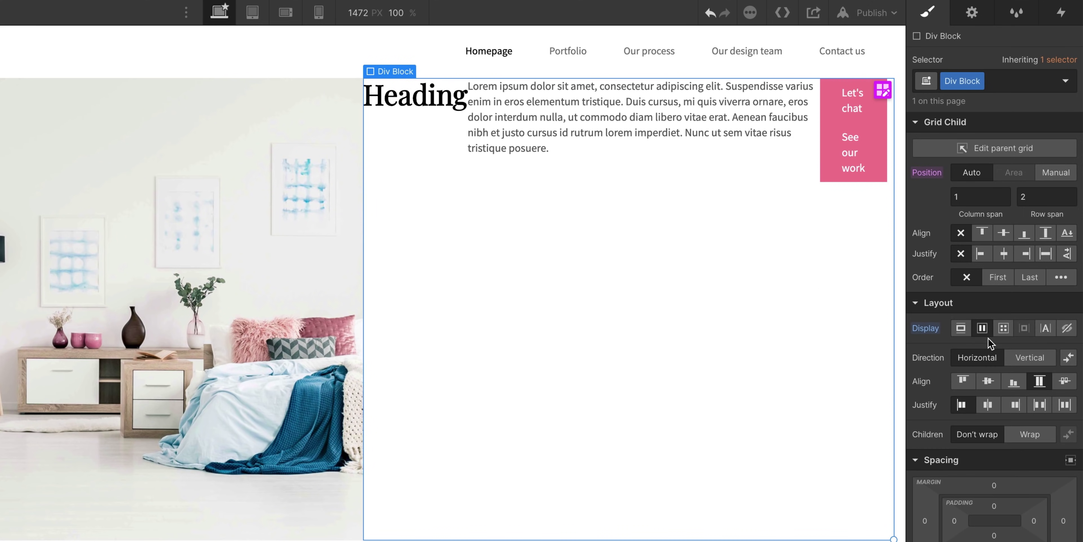
click(1027, 359)
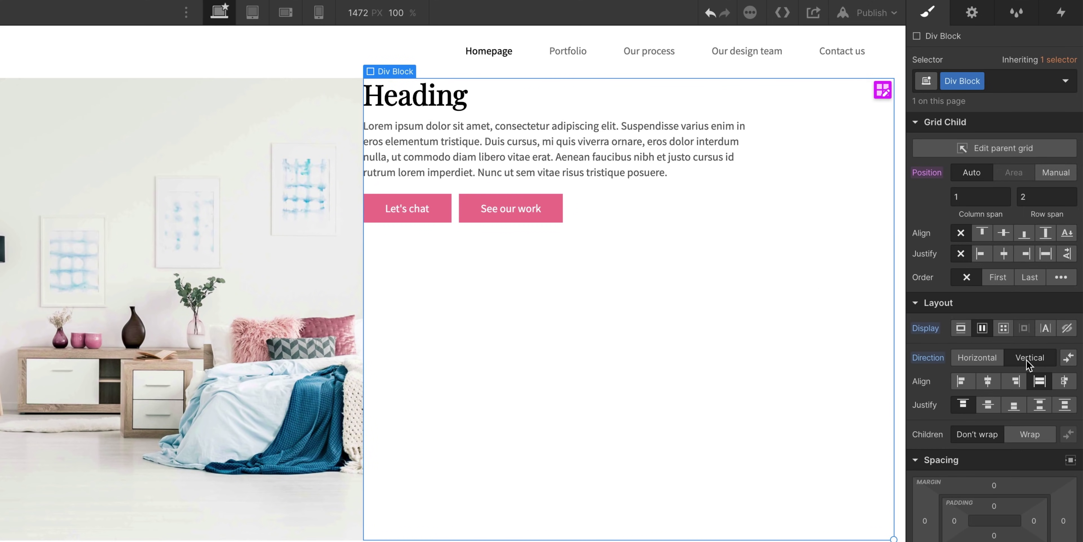
click(990, 408)
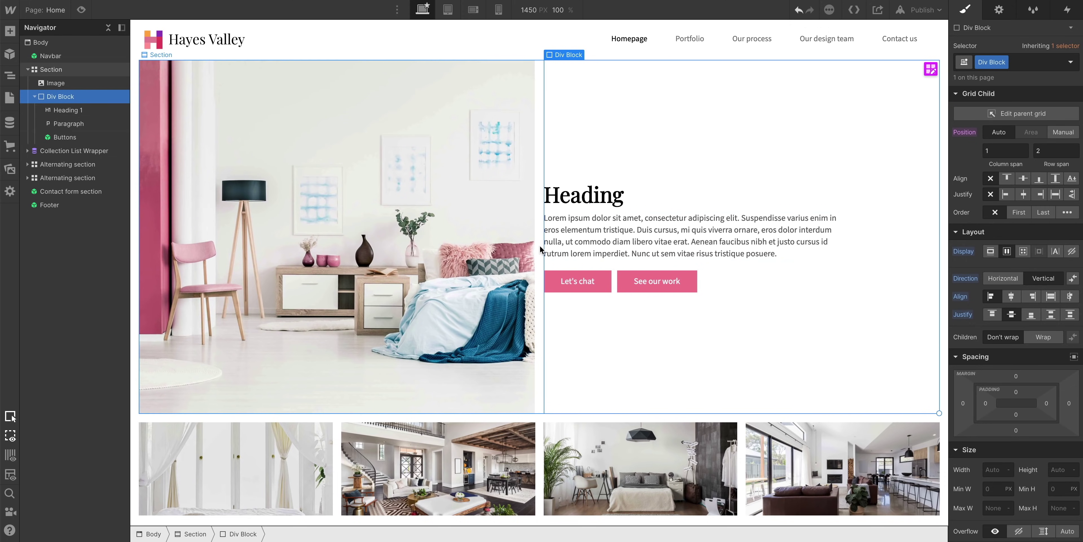
Step: Set the section grid's column gap and row gap to 0 px
click(539, 247)
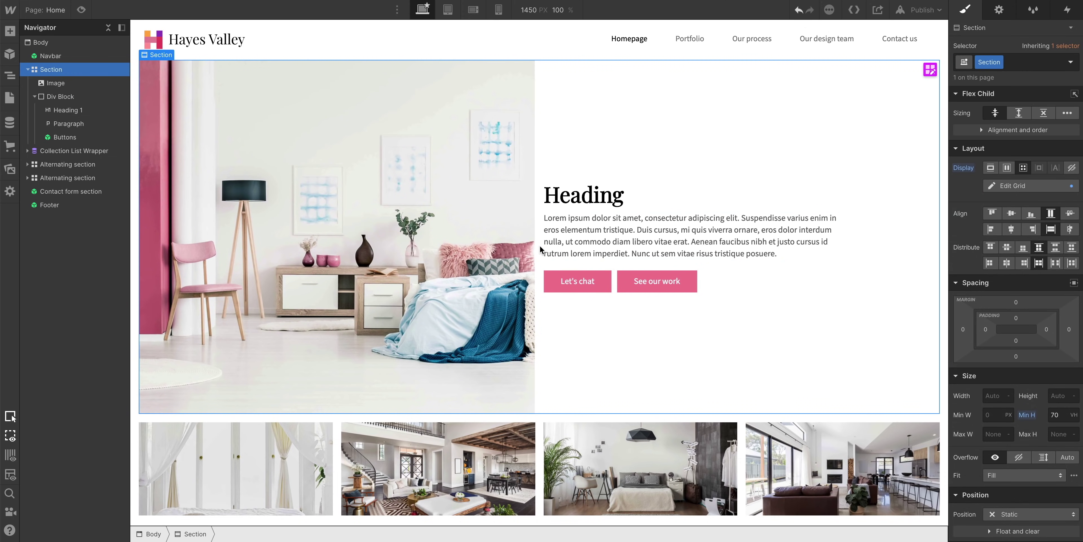
click(1023, 187)
click(1002, 206)
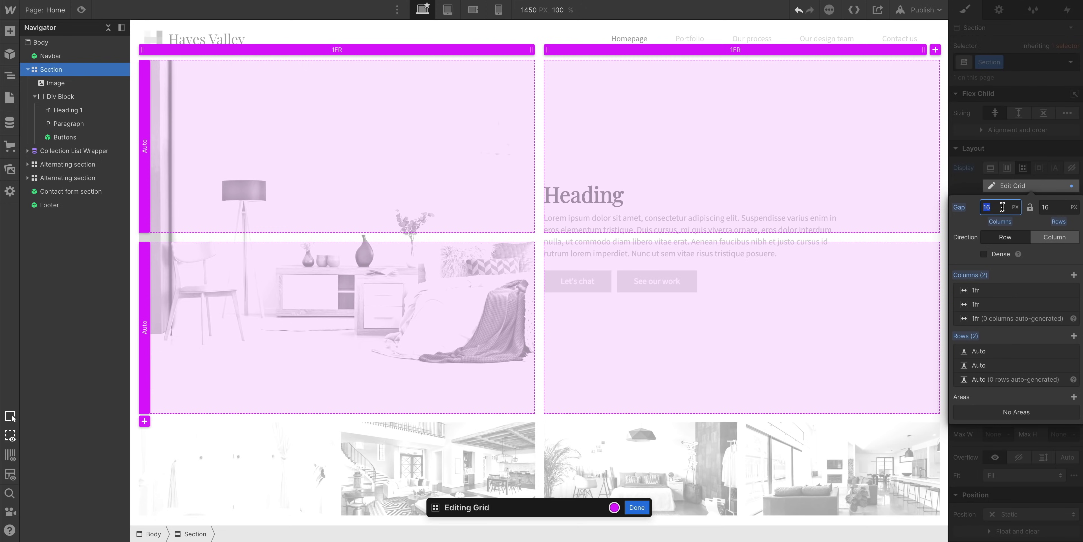
text(0)
click(1040, 207)
text(0)
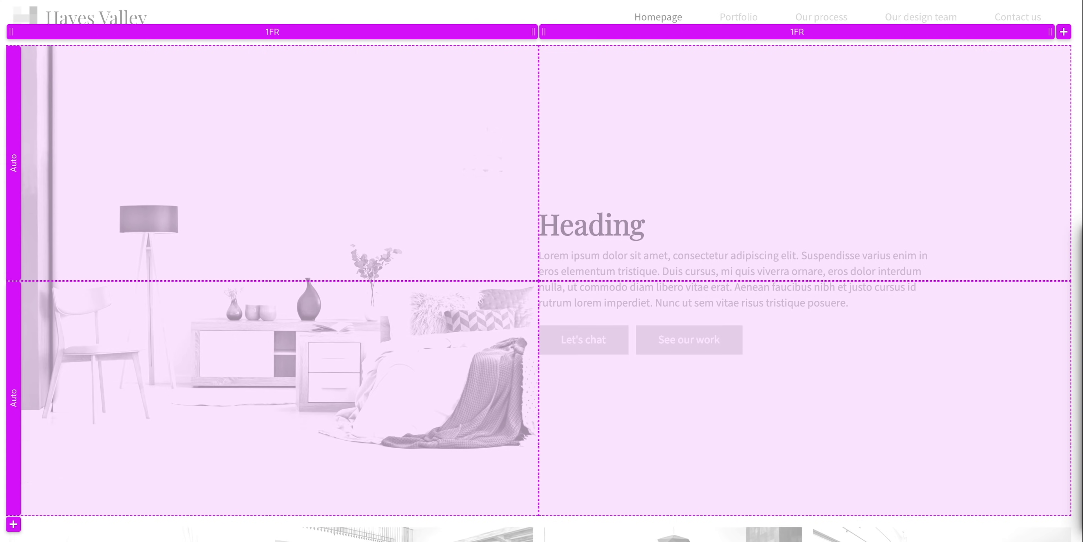
key(Escape)
Step: Rename the class of the div block holding the heading, paragraph and buttons to Hero content
click(1046, 224)
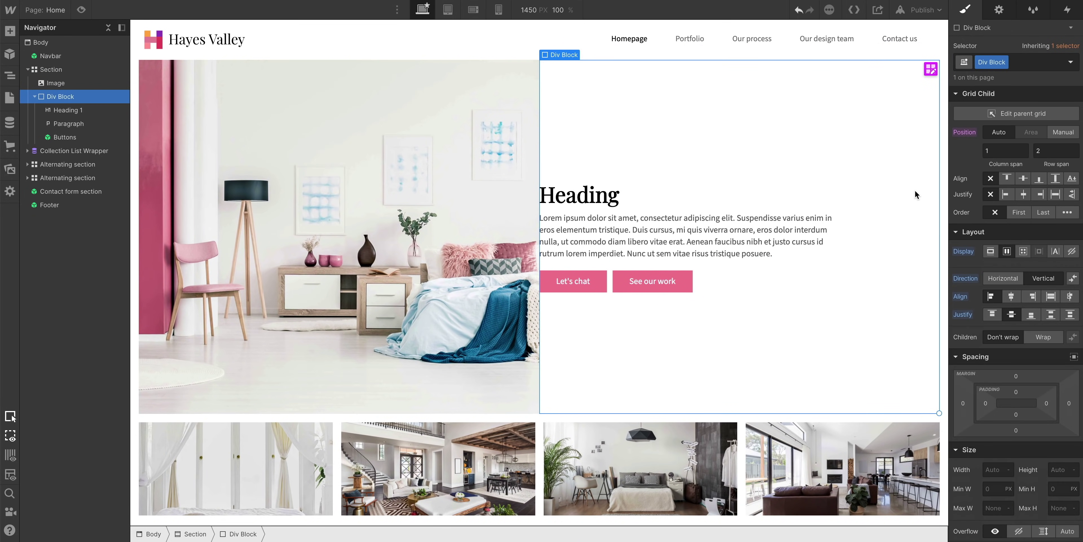
click(979, 59)
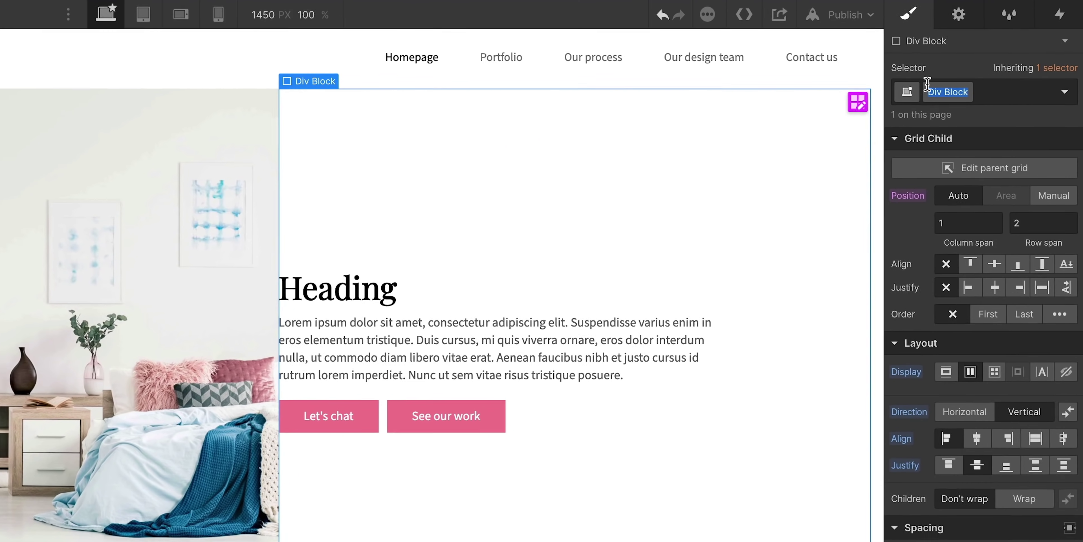
text(Hero content)
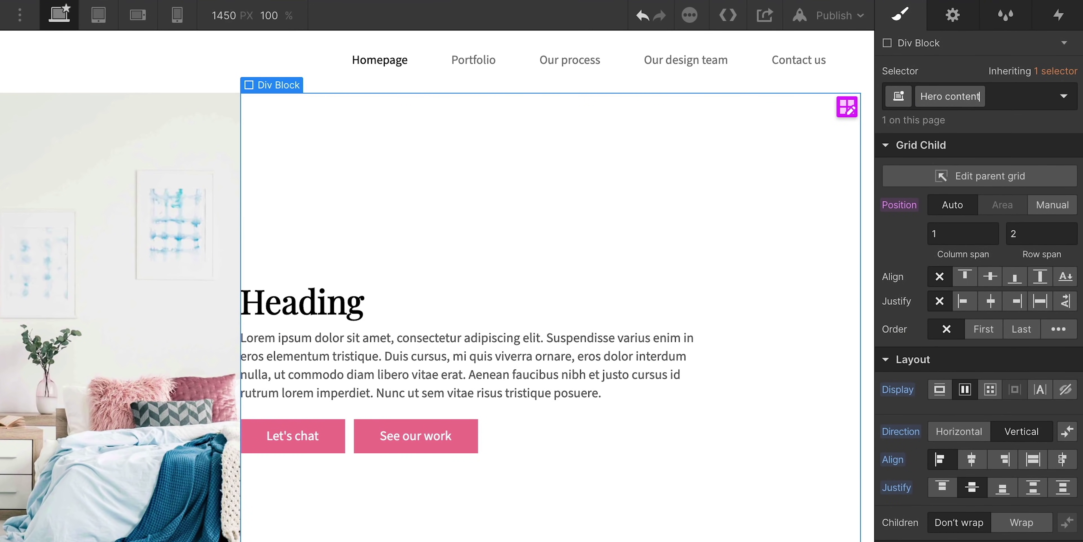
key(Return)
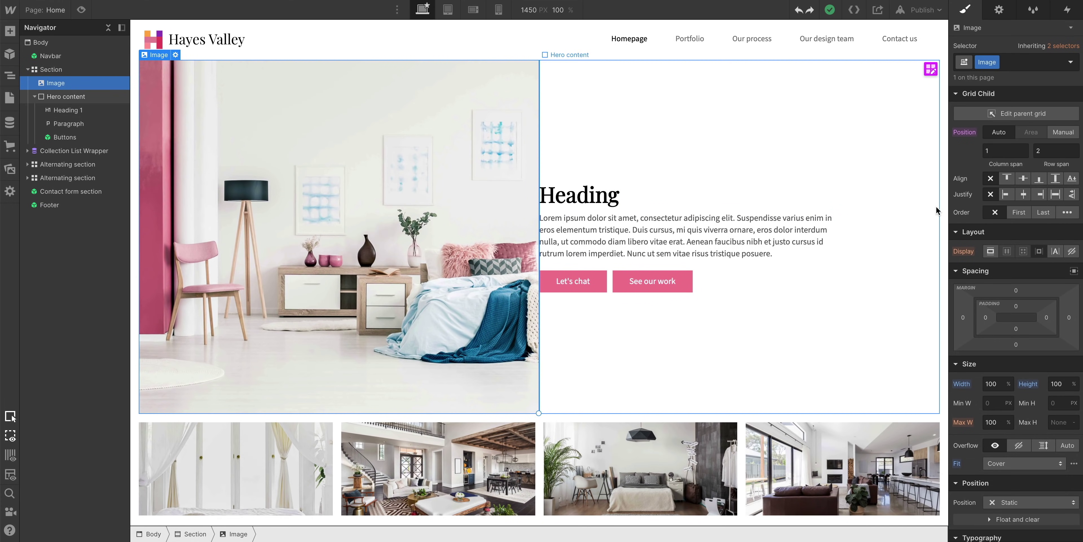
Step: Switch both the image and the Hero content block to manual grid positioning
click(1066, 135)
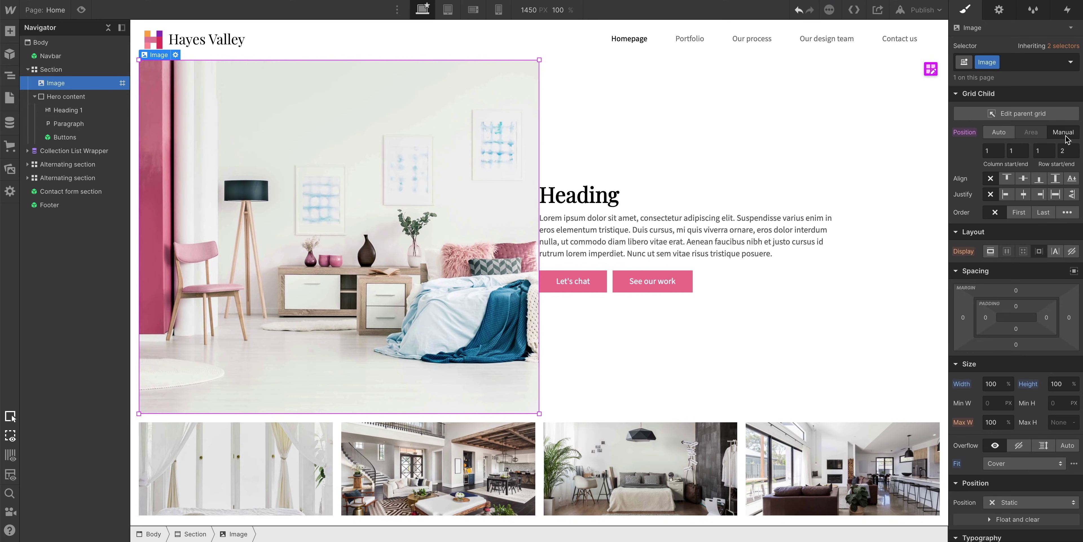
click(917, 140)
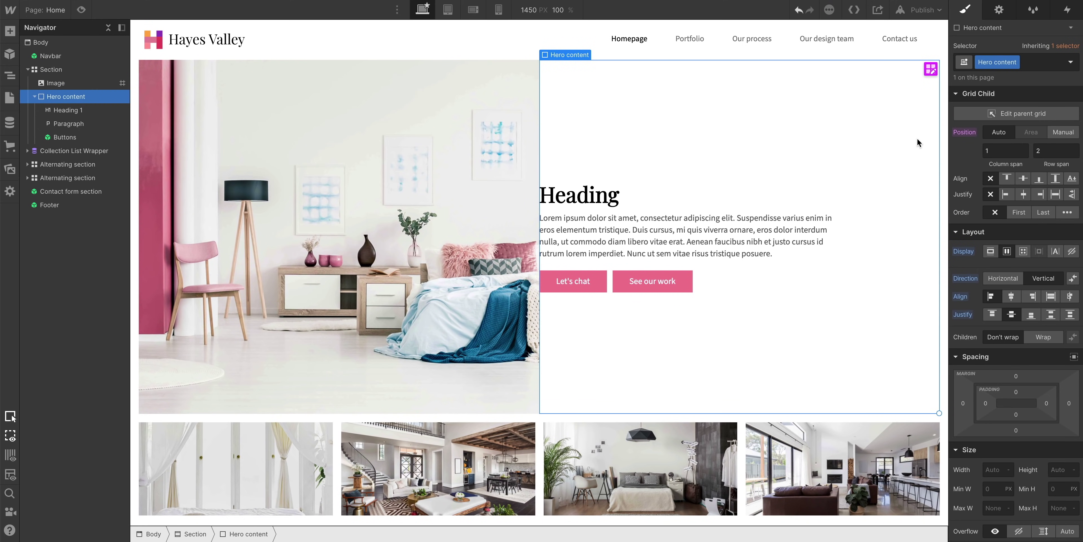
click(1064, 133)
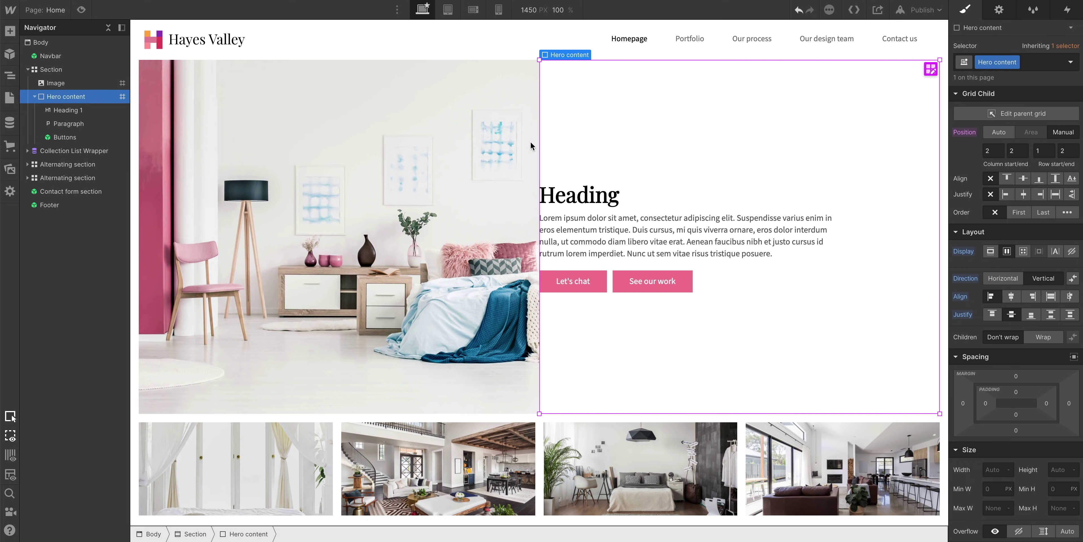
Step: Stretch the image across both columns, and reduce the Hero content block to the second row of the second column
click(521, 145)
drag(538, 412, 872, 398)
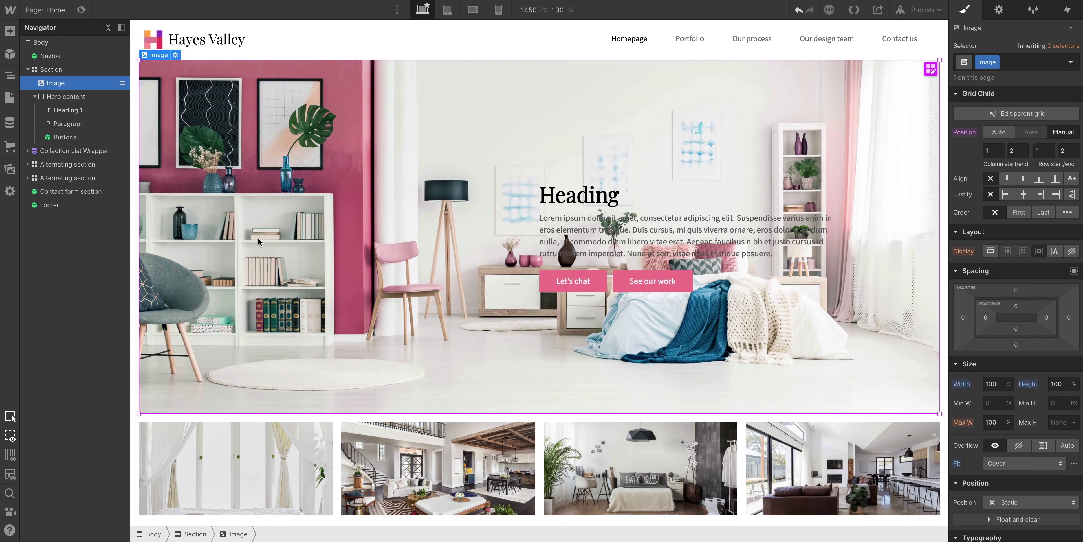
click(66, 96)
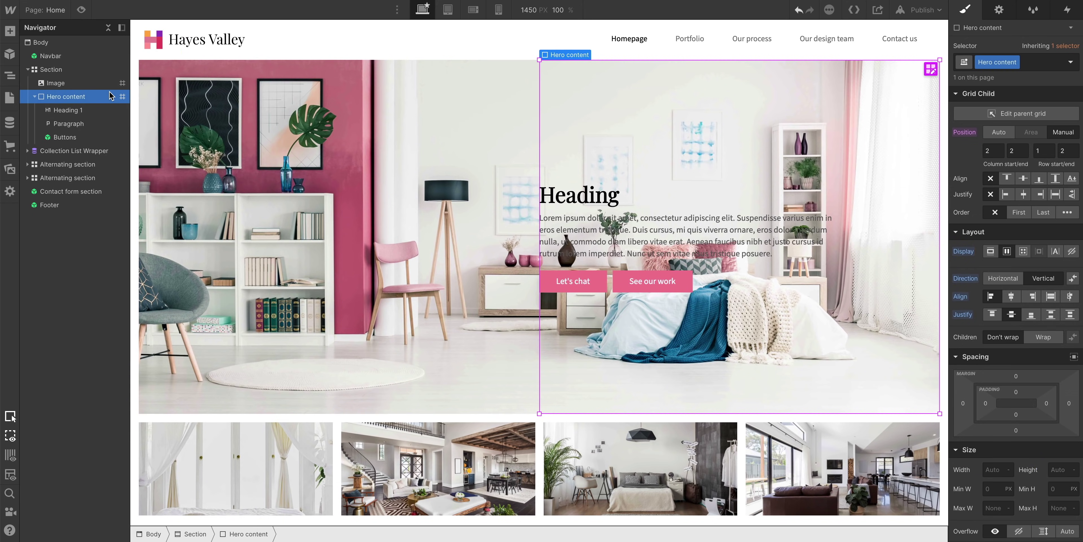
drag(541, 66, 546, 258)
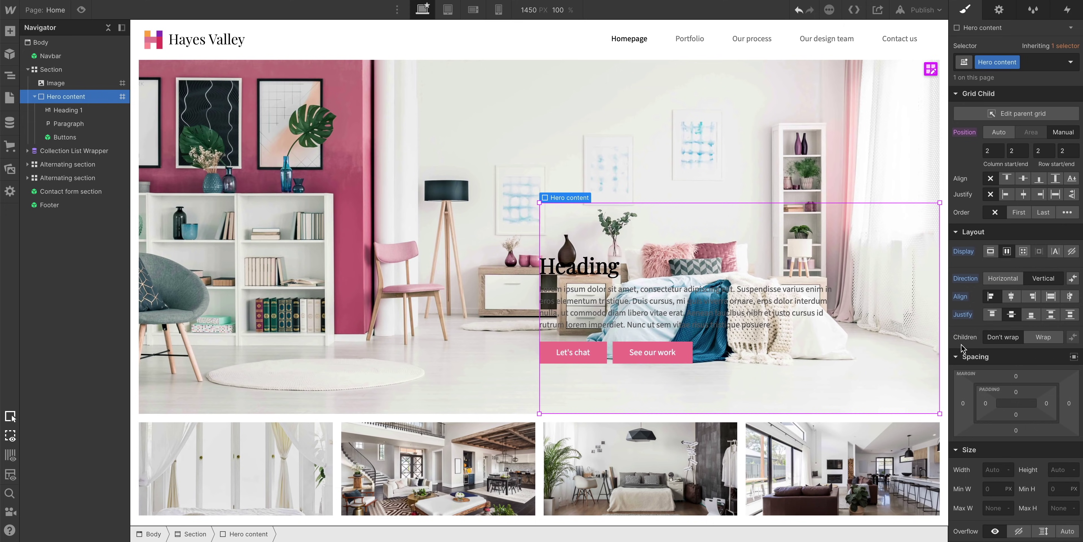
Step: Give the Hero content block a white background using the White swatch
scroll(962, 348, down, 10)
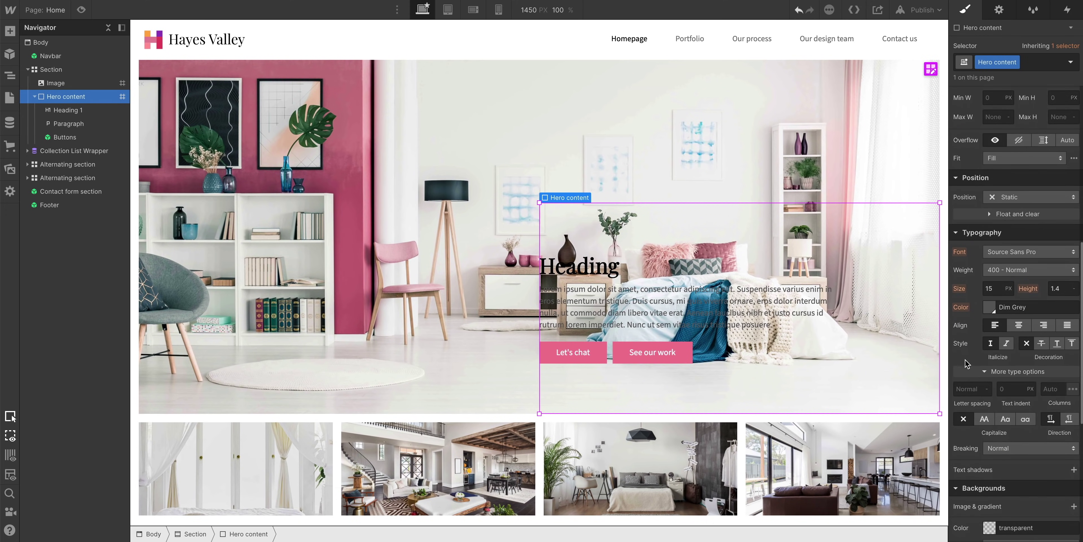
click(989, 527)
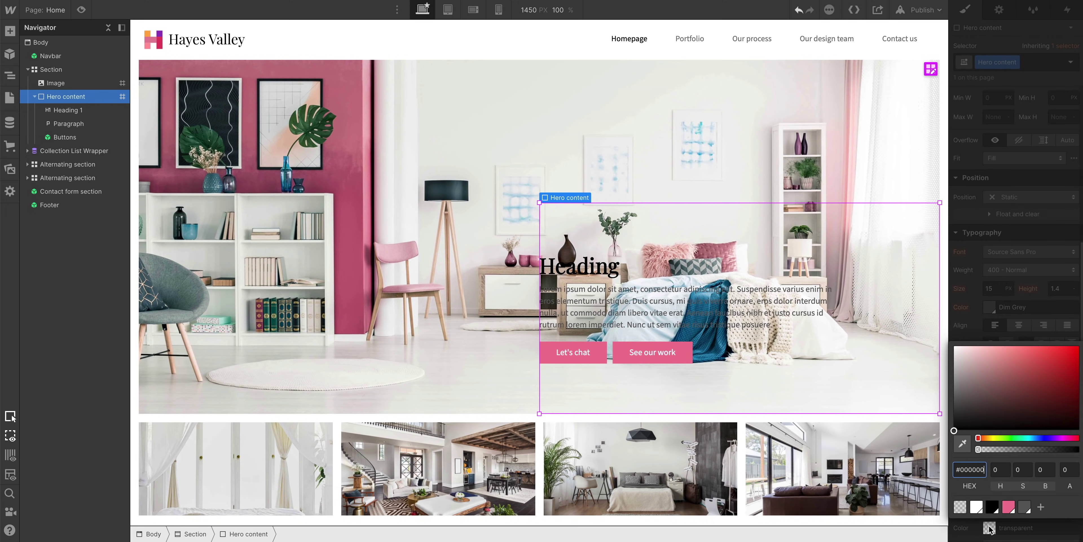
click(976, 506)
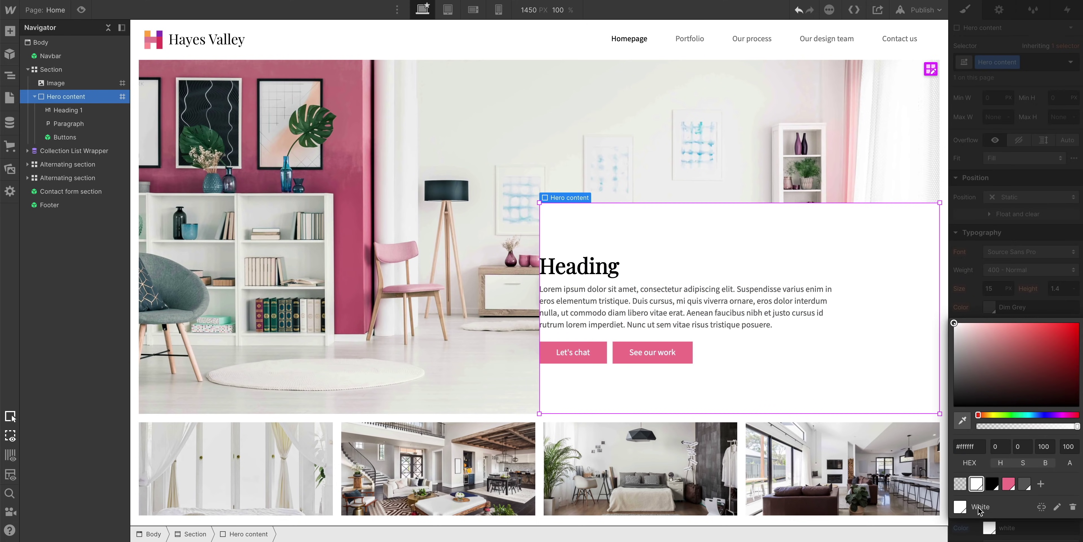
click(966, 315)
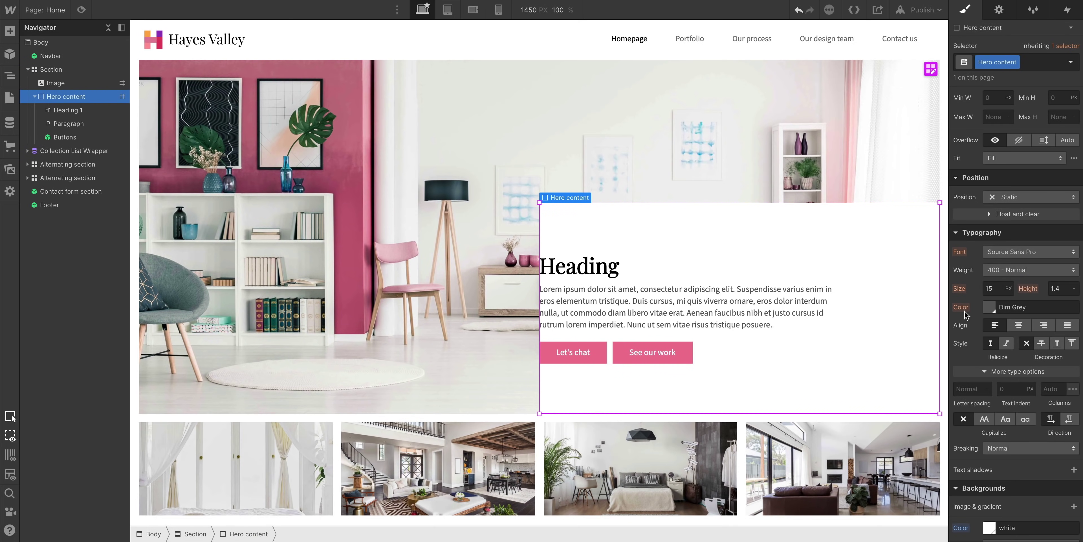
Step: Set the height of the section grid's first row to 1 FR
click(931, 71)
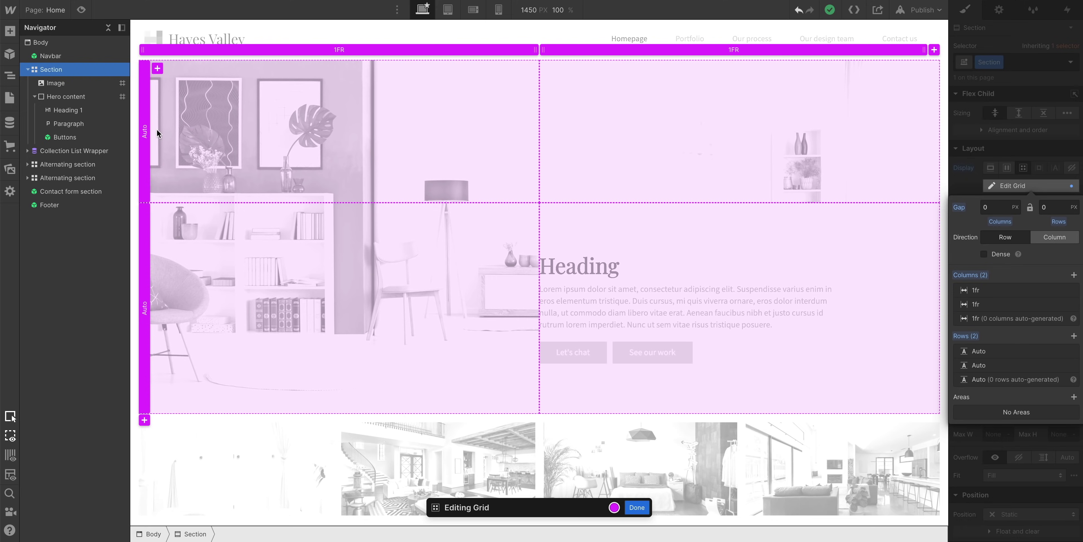
click(145, 131)
text(1)
key(Return)
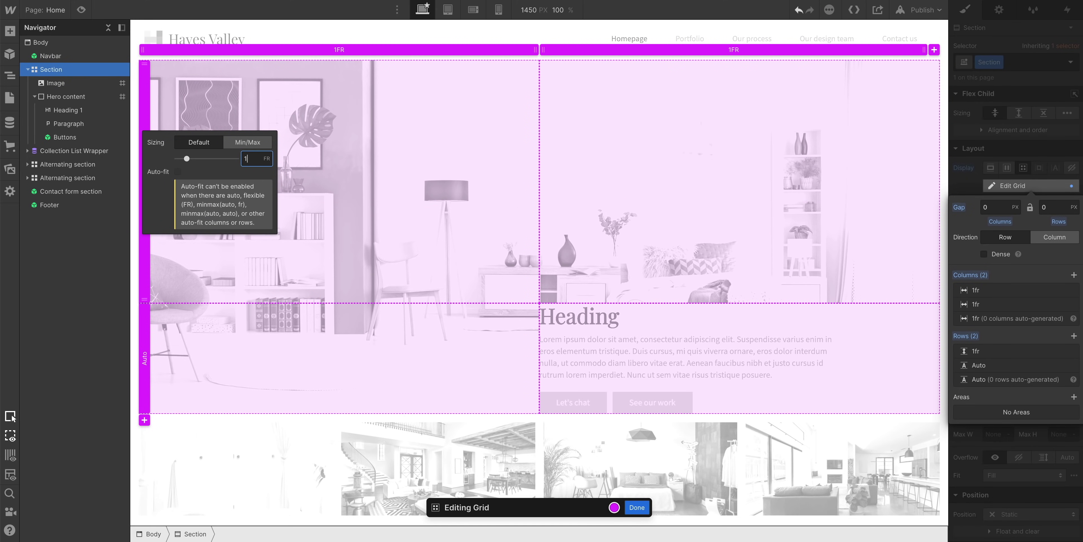
Step: Try a height of 1 FR on the section grid's second row, and return that row to Auto
click(140, 351)
text(1fr)
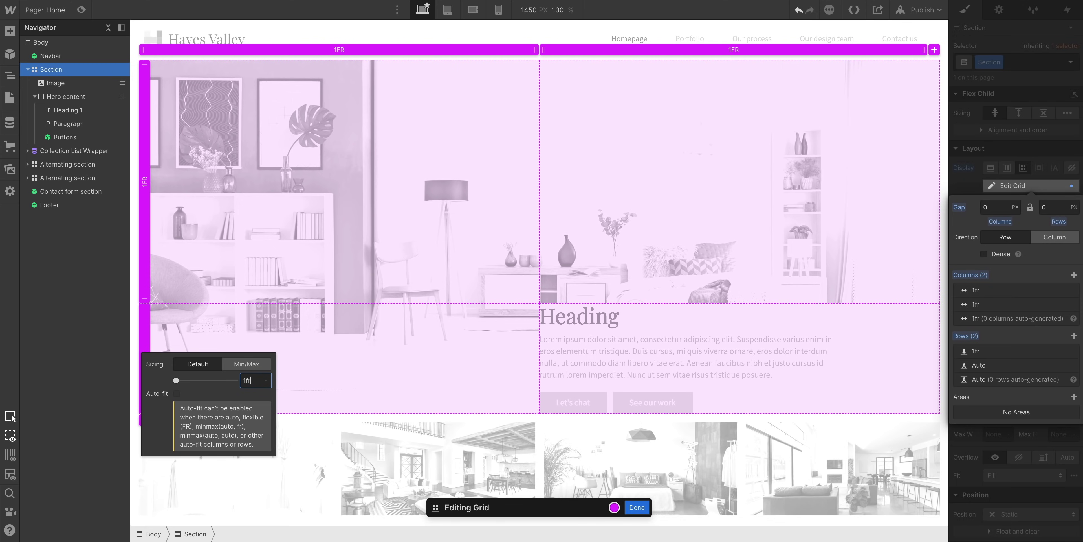
key(Return)
click(139, 332)
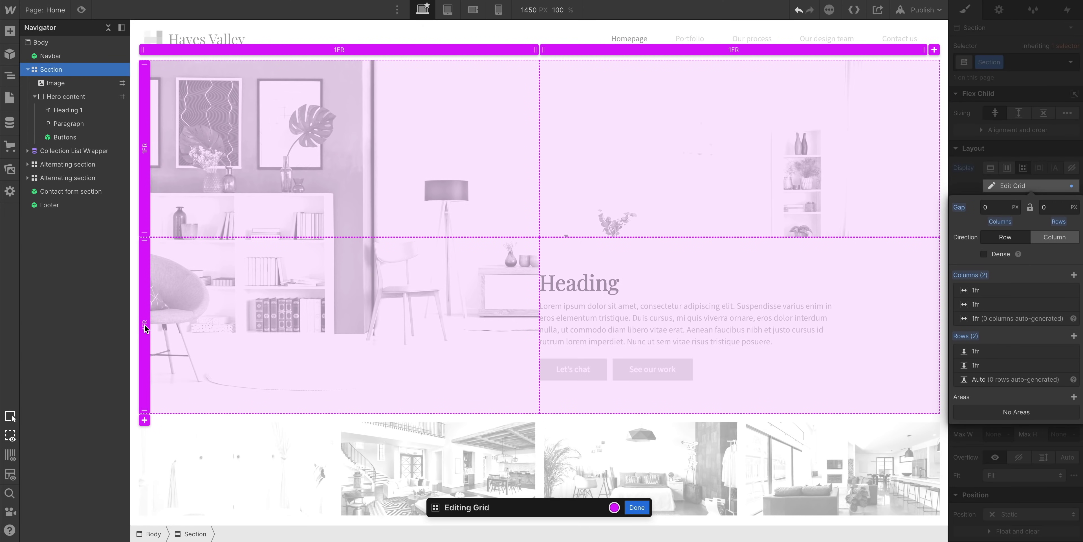
click(144, 325)
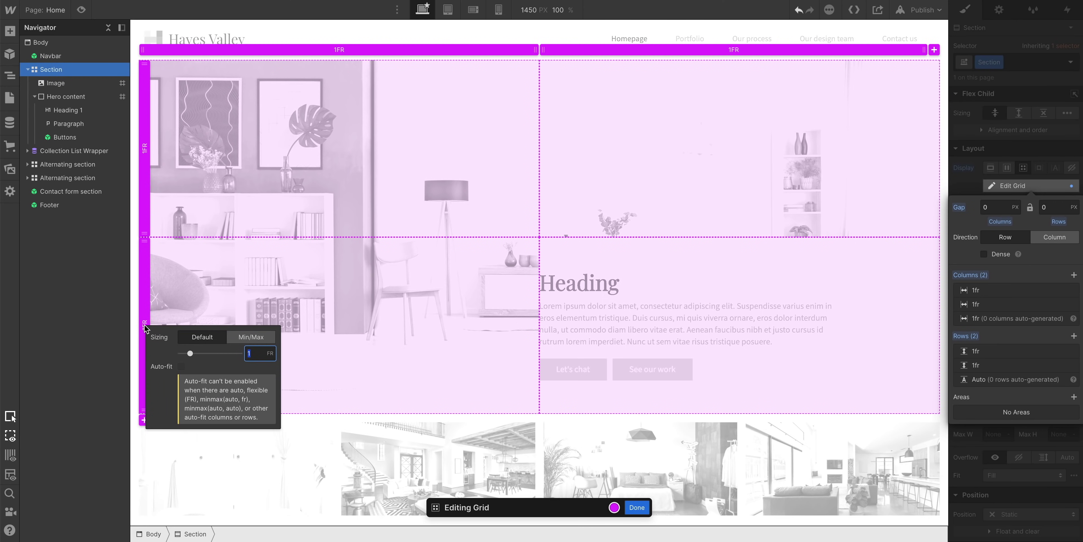
text(Auto)
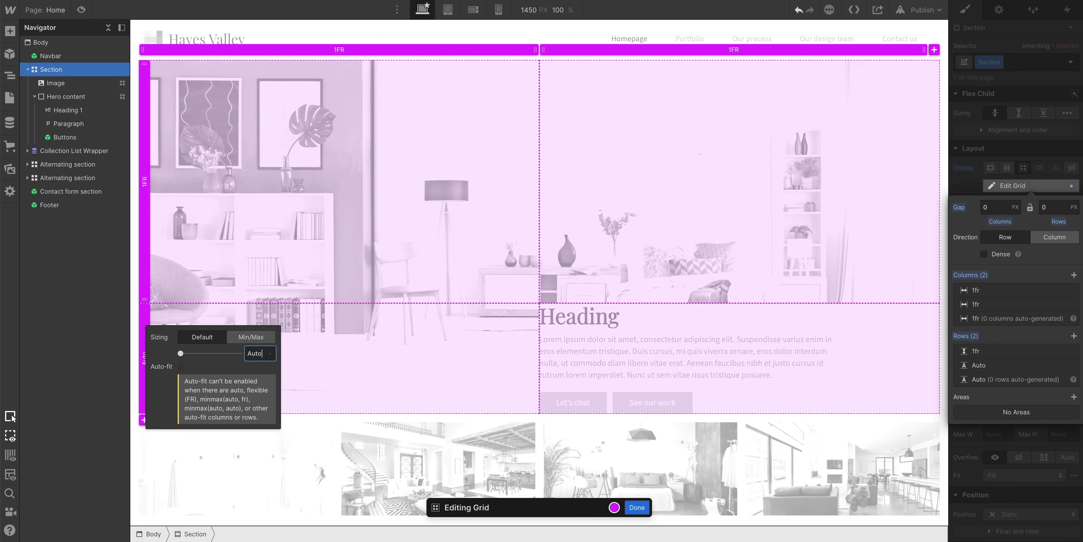
click(149, 315)
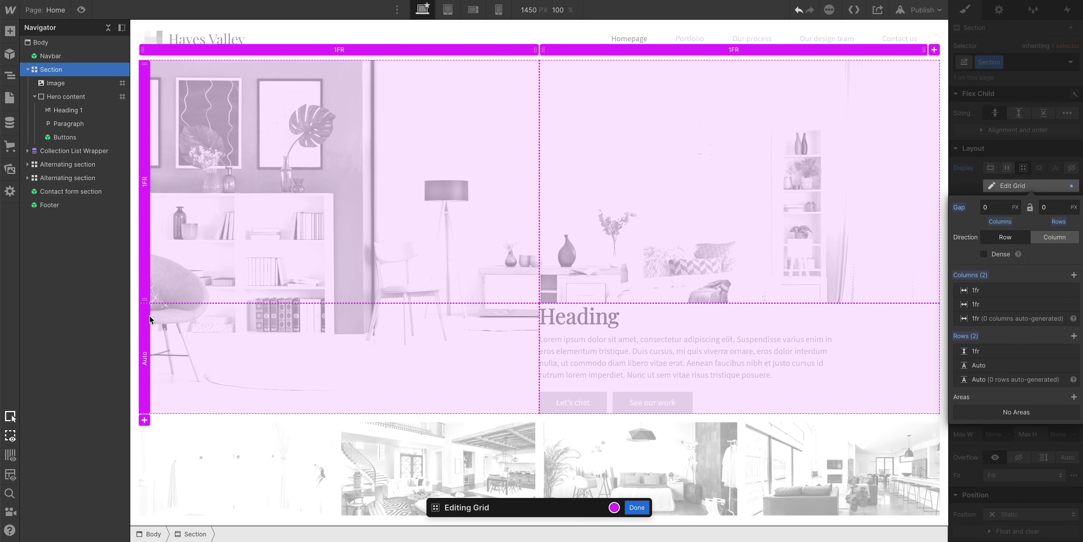
Step: Finish editing the section grid and increase the padding of the Hero content block
key(Escape)
click(96, 99)
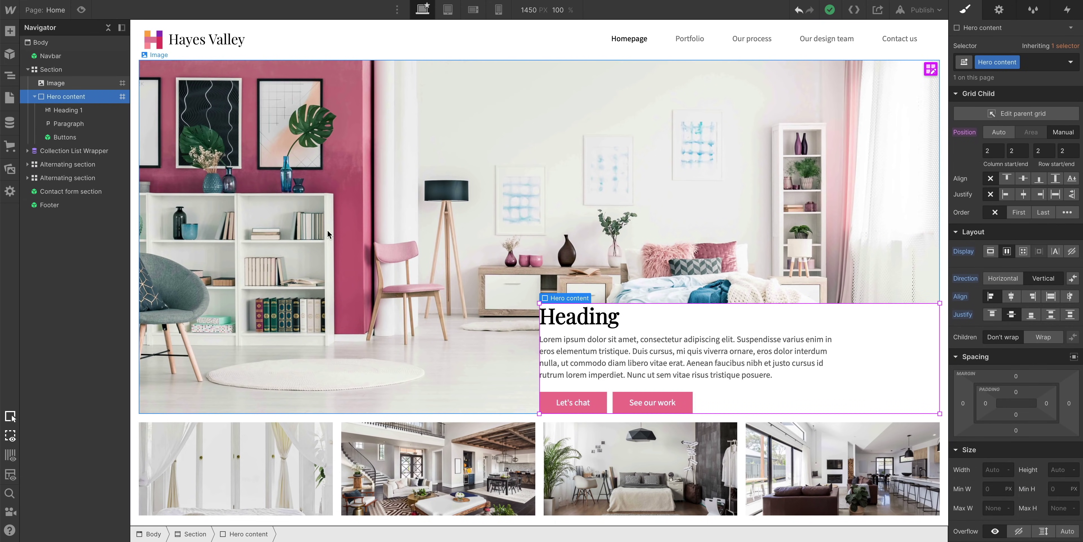
drag(982, 407, 1002, 408)
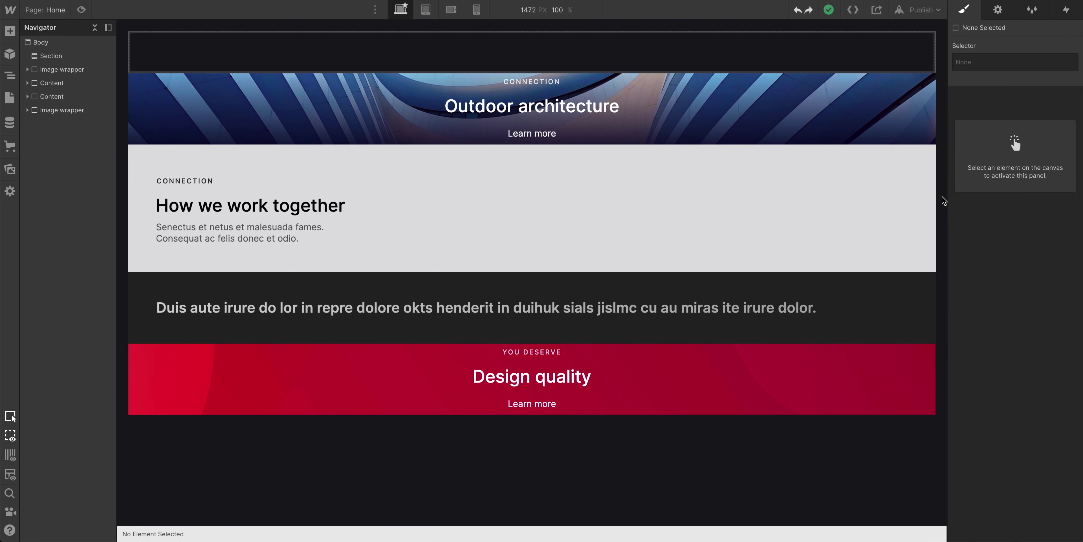
Step: Turn the empty Section above the Outdoor architecture block into a three-column grid with a height of 750 px
click(825, 58)
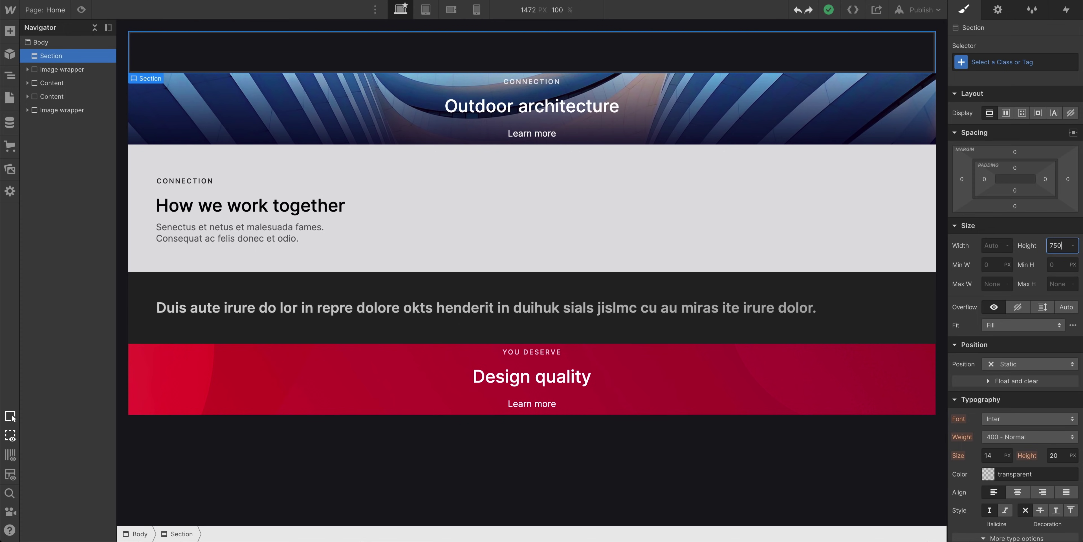
key(Return)
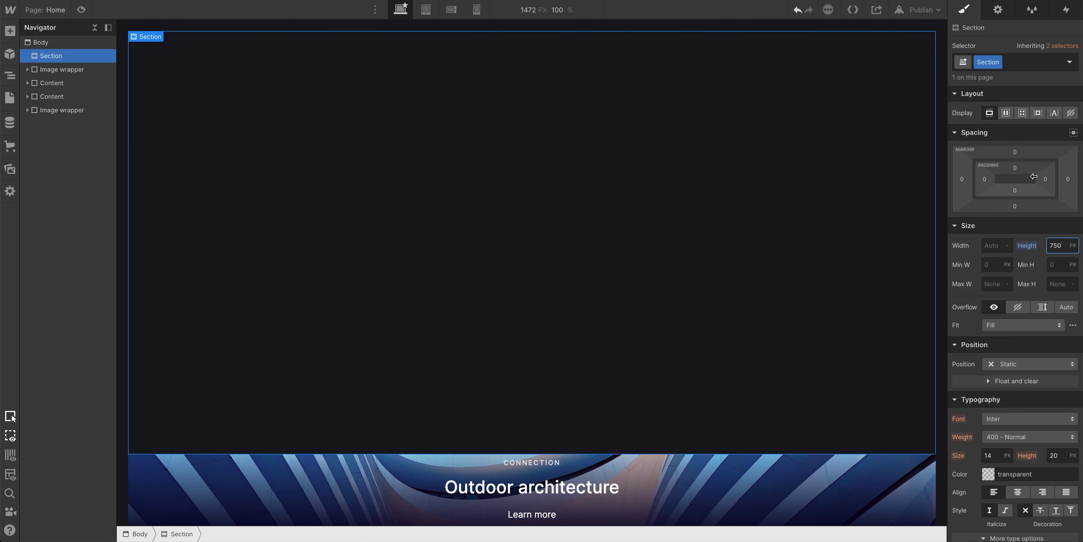
click(1023, 115)
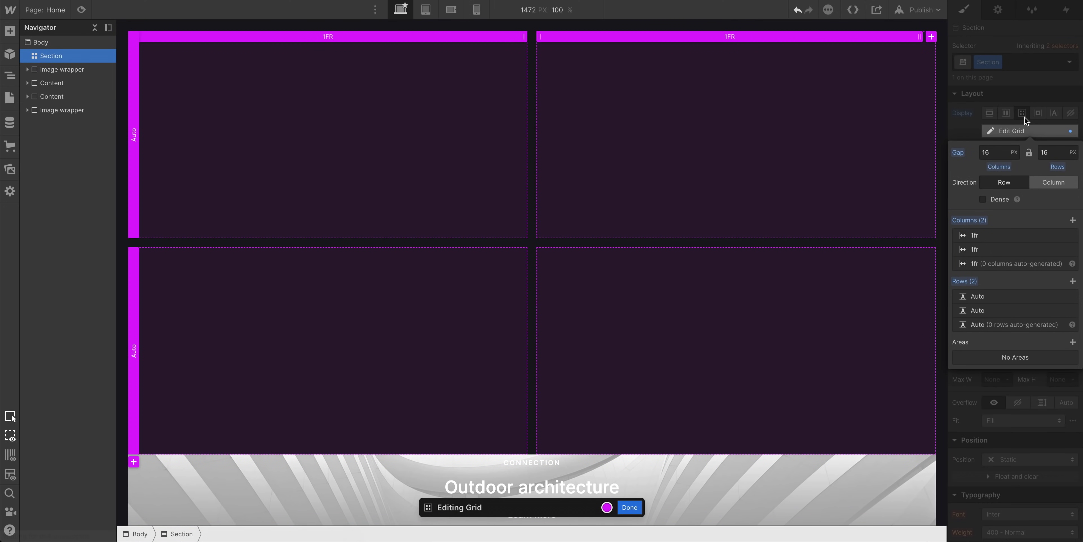
click(929, 40)
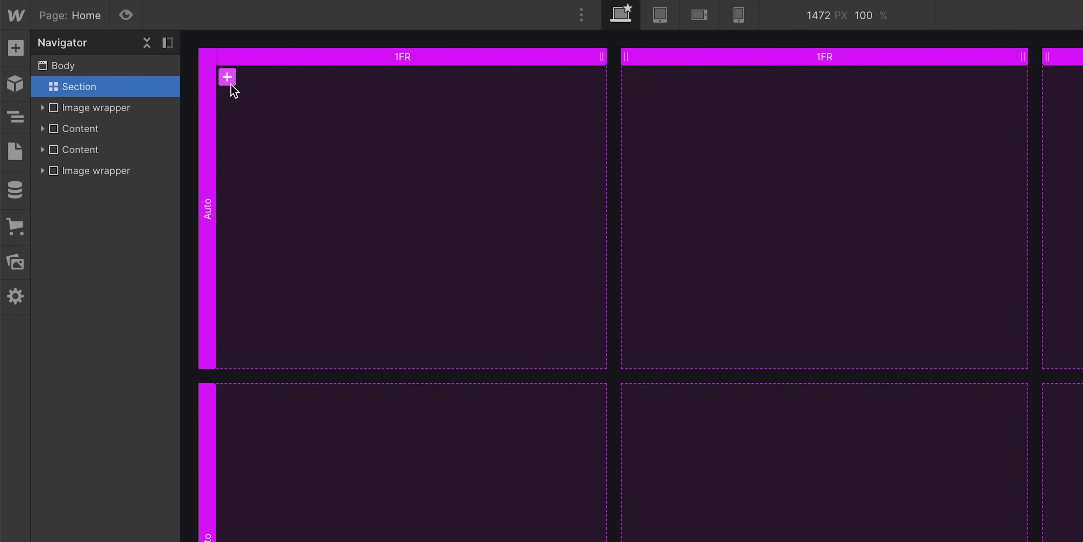
Step: Create a grid area named "Left link" in the first cell and extend it down across both rows of the first column
click(209, 71)
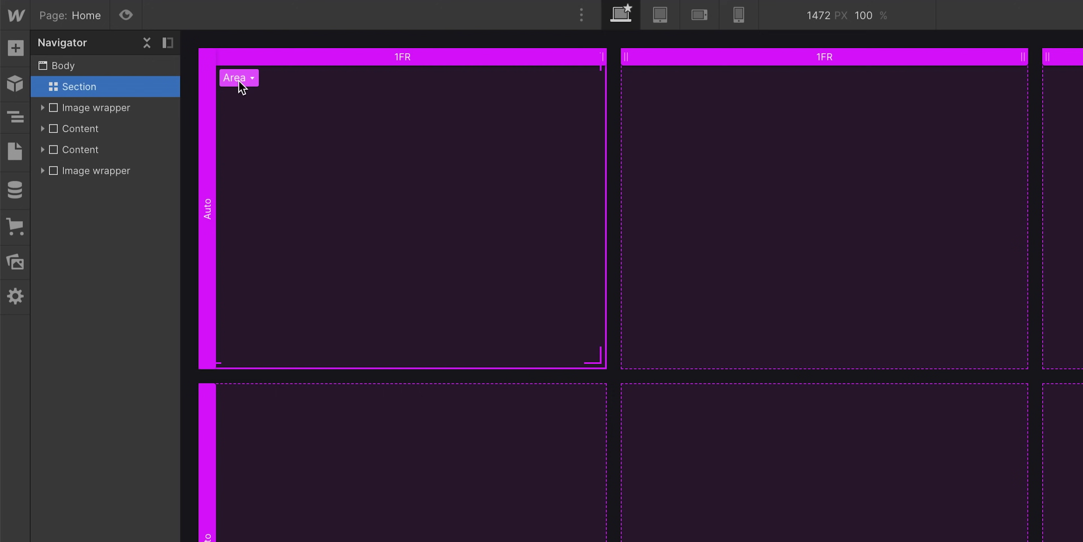
click(239, 81)
text(Left link)
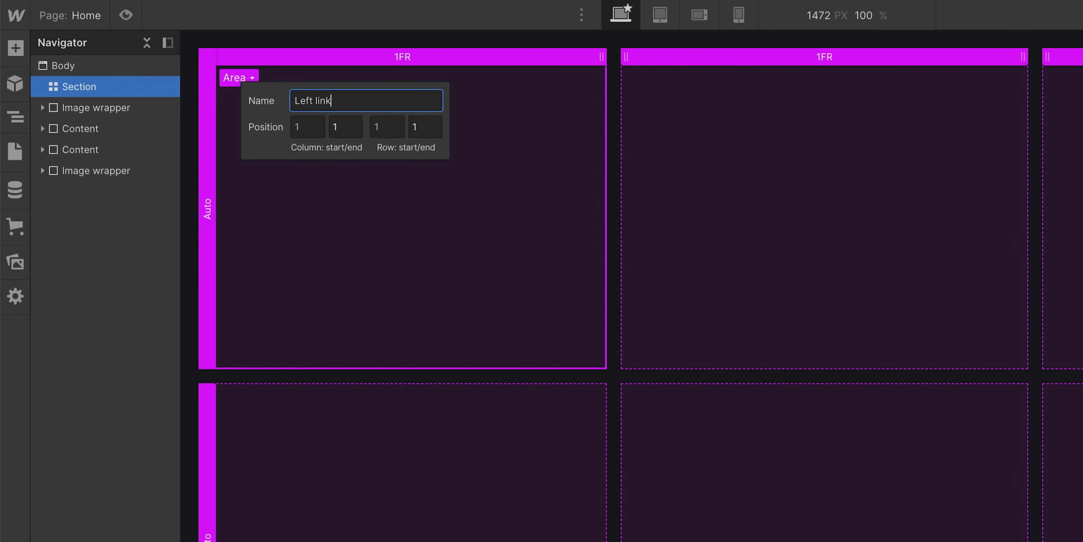
key(Return)
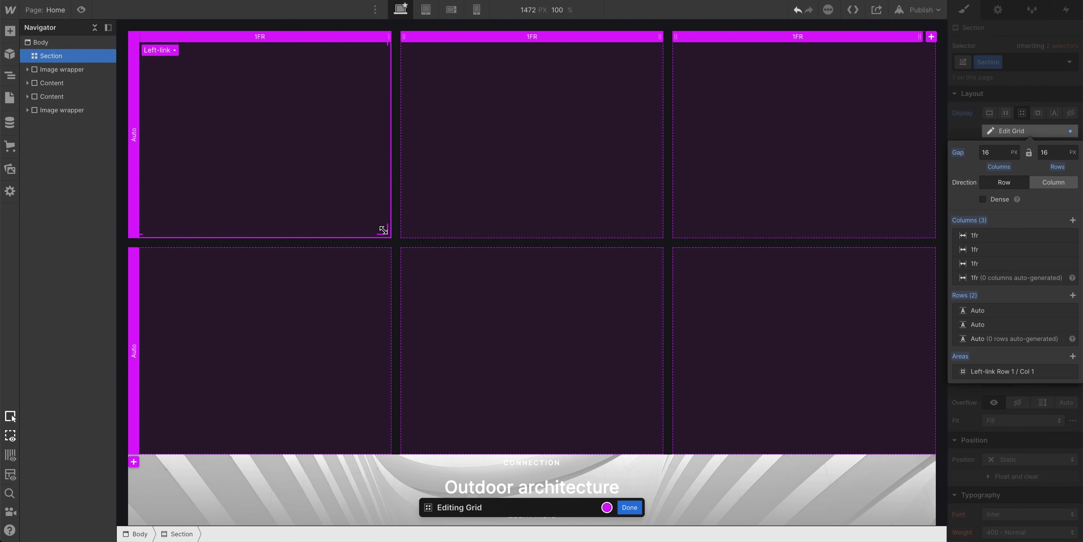
drag(383, 230, 376, 385)
Step: Add a Center area spanning both rows of the second column, plus Right-top and Right-bottom areas in the third column
click(409, 51)
click(412, 52)
text(Center)
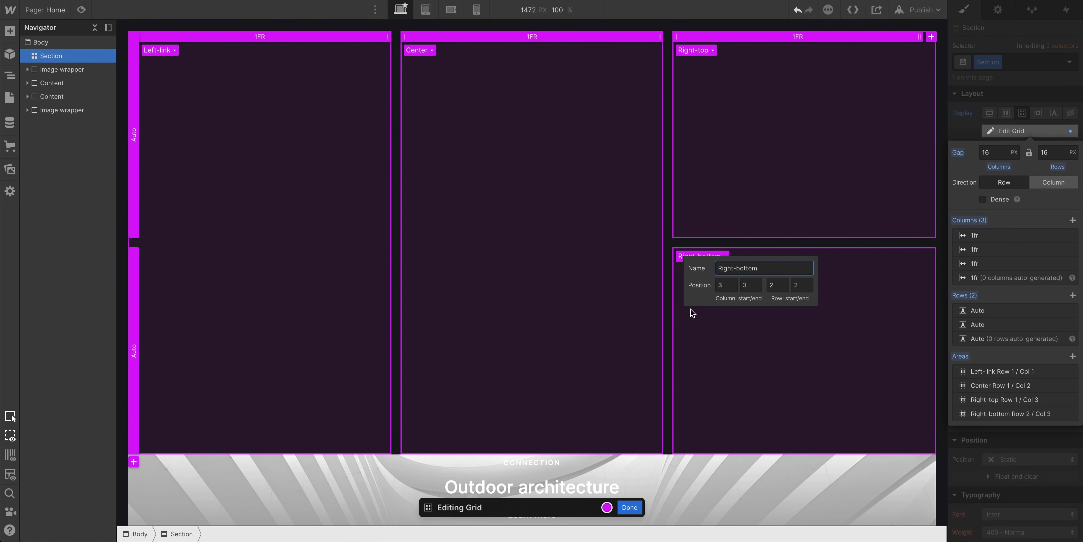
click(692, 318)
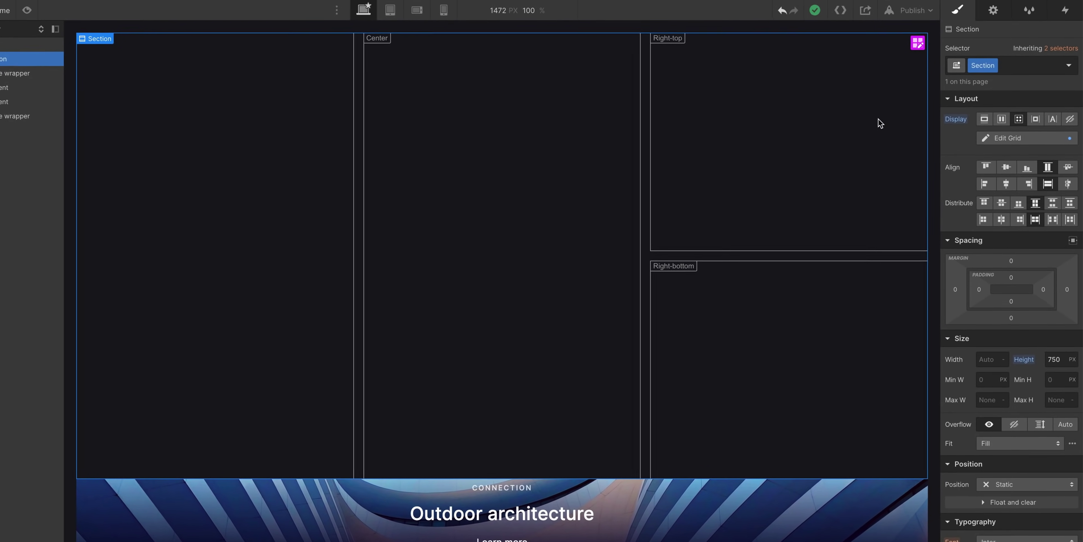
Step: Rename the grid section's class to "Example layout"
double_click(987, 66)
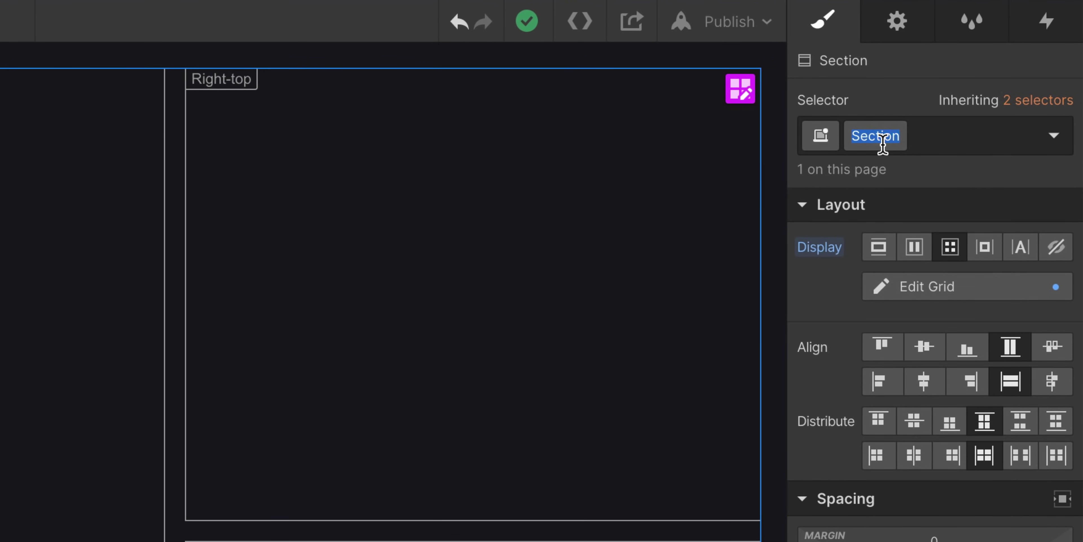
text(Example layout)
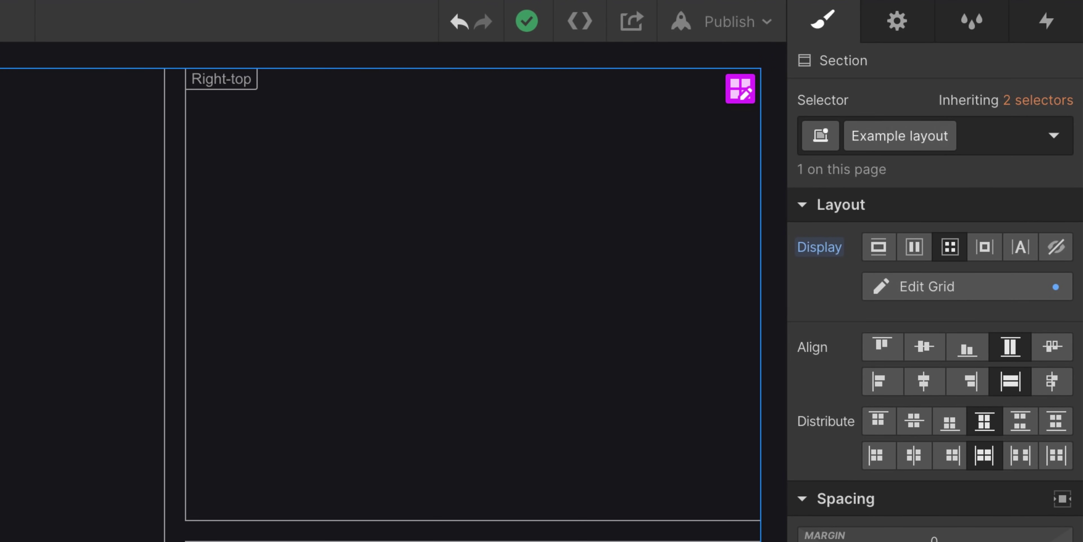
key(Return)
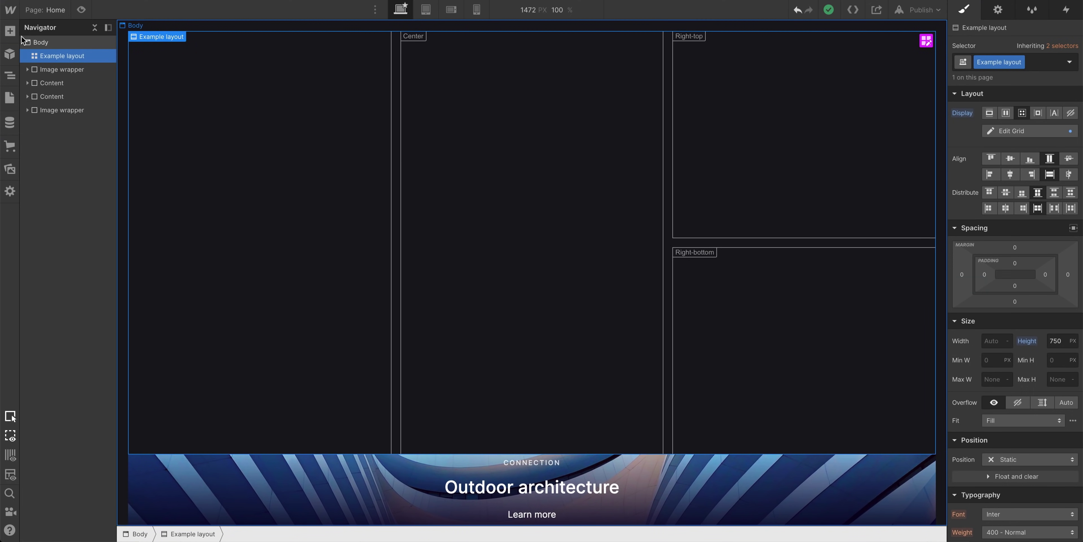
Step: Insert a new section directly below the Example layout grid and apply the Example layout class to it
click(10, 31)
drag(49, 103, 228, 456)
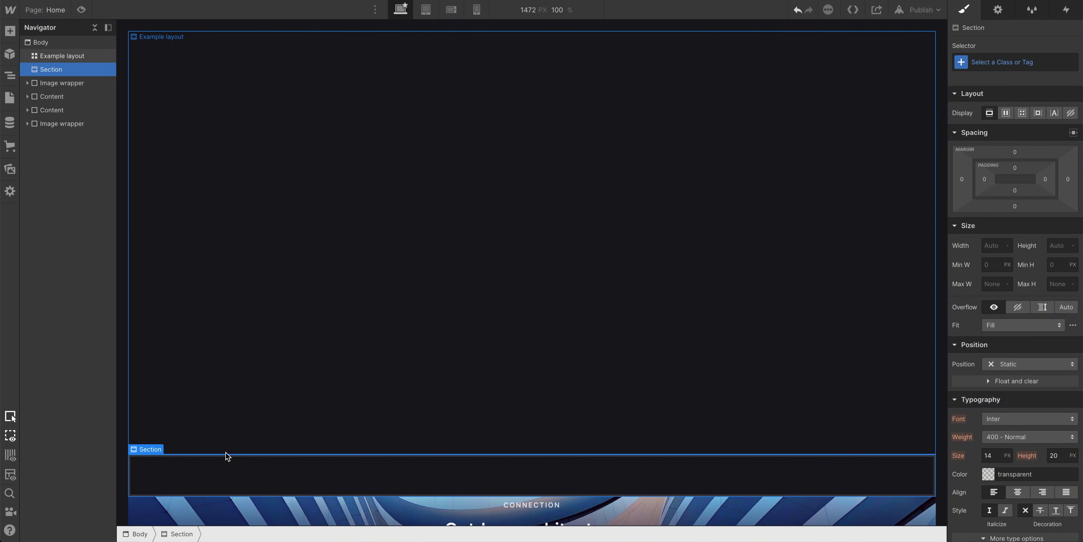
click(1001, 63)
click(1010, 167)
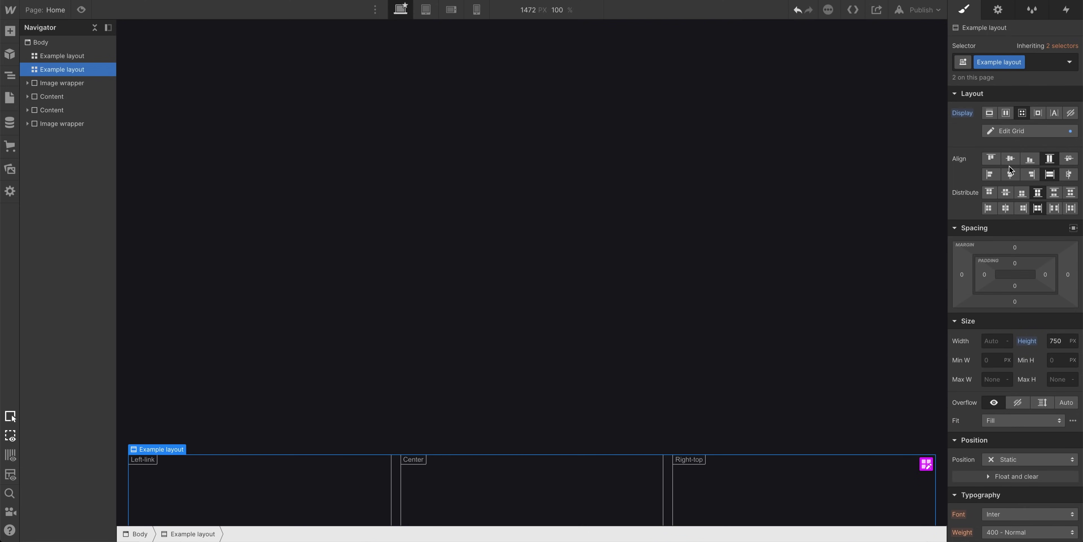
Step: Move the two image wrappers and two content blocks into the second grid's Left-link, Center, Right-top and Right-bottom areas, in page order
scroll(902, 225, down, 10)
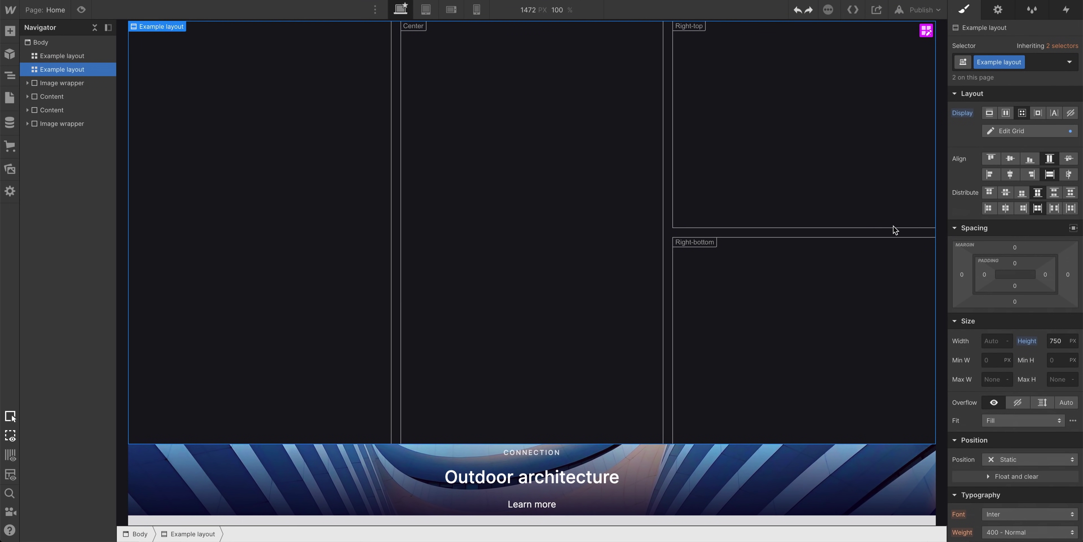
drag(330, 471, 302, 413)
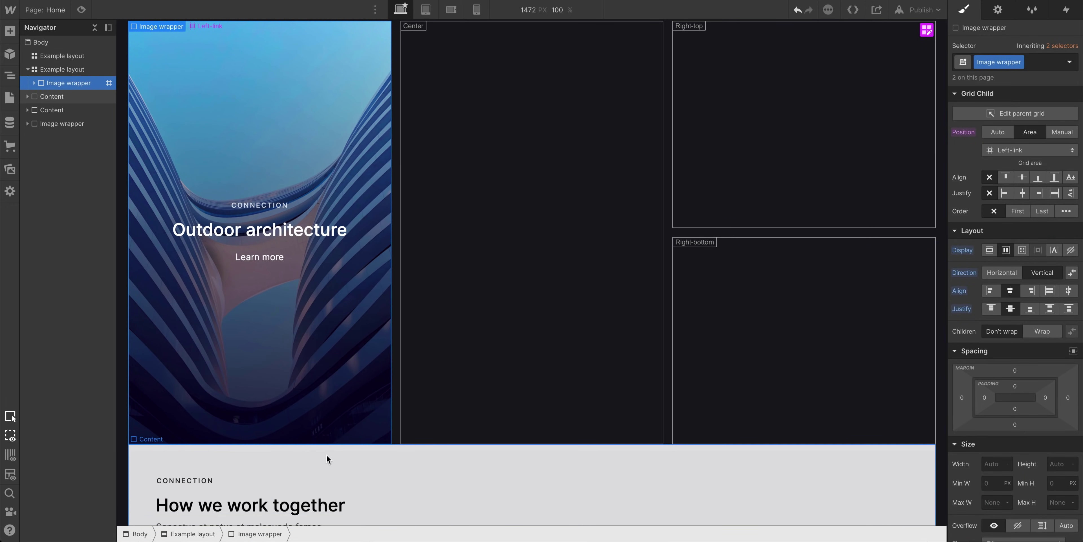
drag(341, 458, 461, 385)
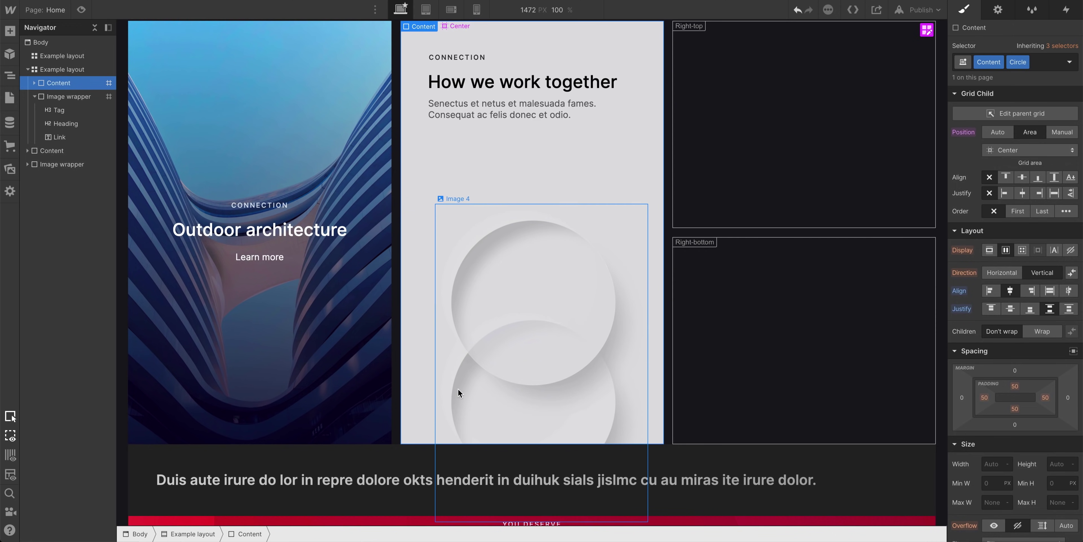
drag(411, 446, 770, 164)
drag(368, 478, 742, 386)
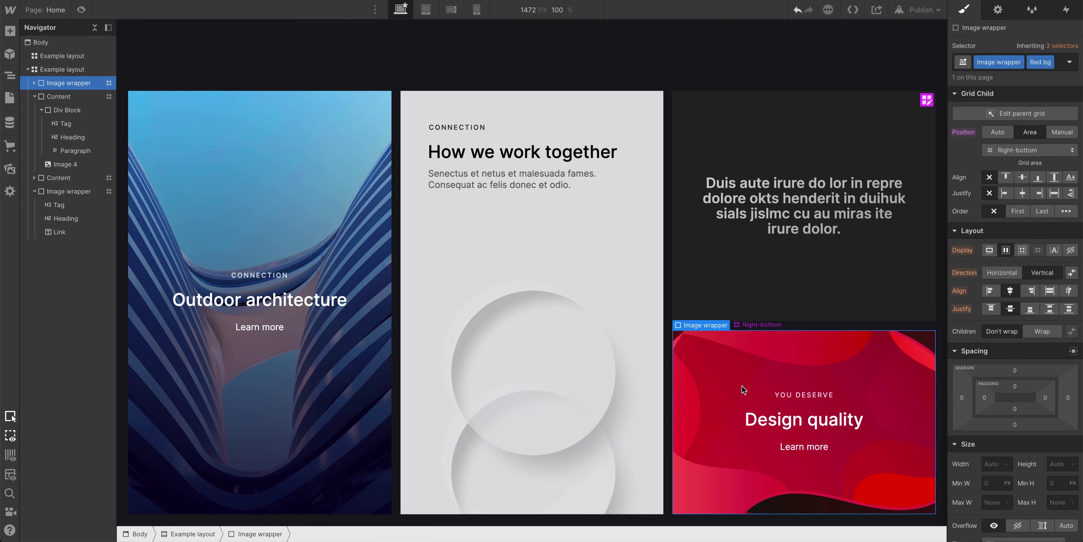
Step: Widen the third column of the empty Example layout grid to 2.5 FR and finish editing the grid
scroll(742, 386, up, 8)
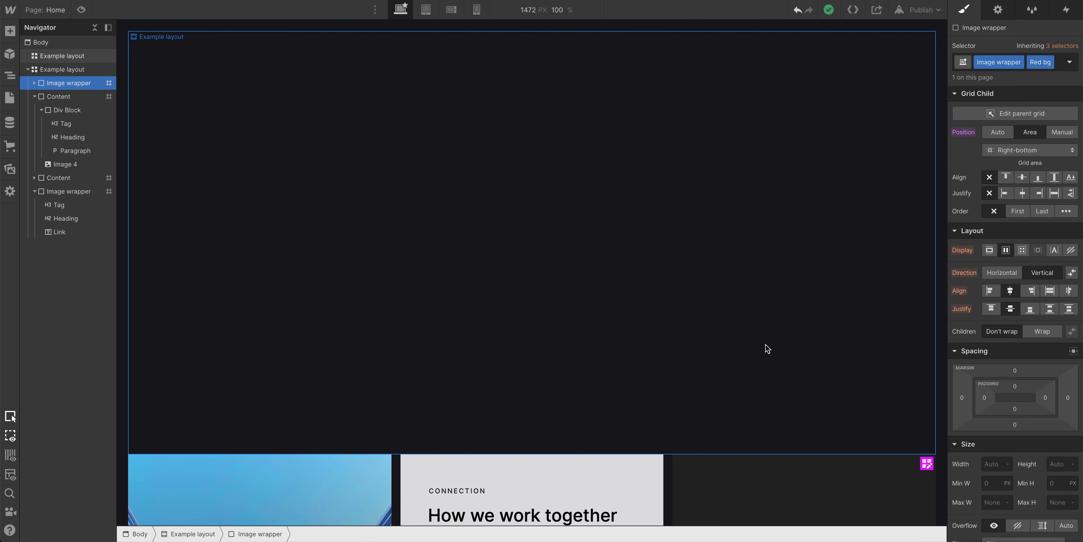
click(765, 344)
click(926, 41)
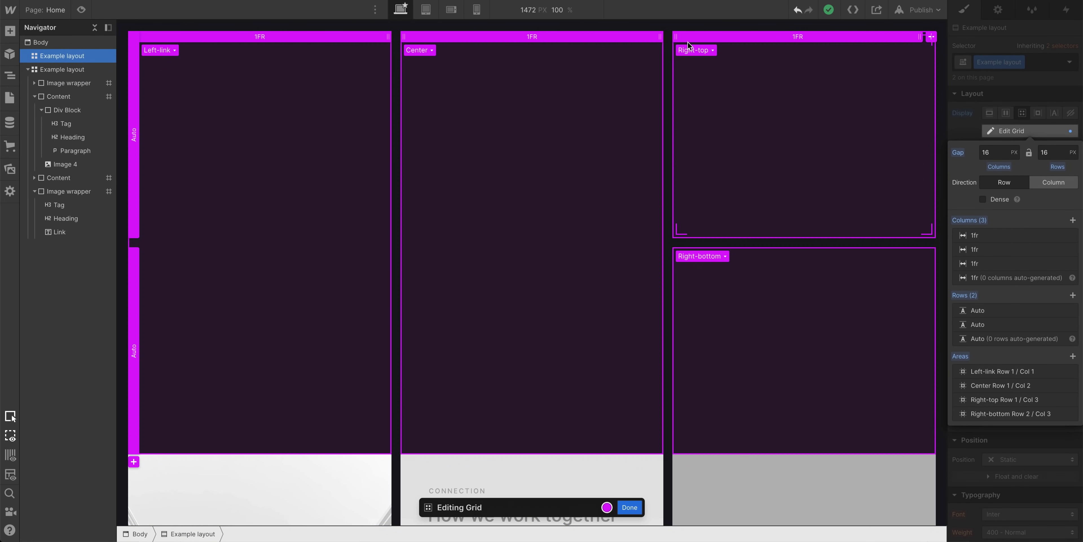
drag(668, 39, 586, 45)
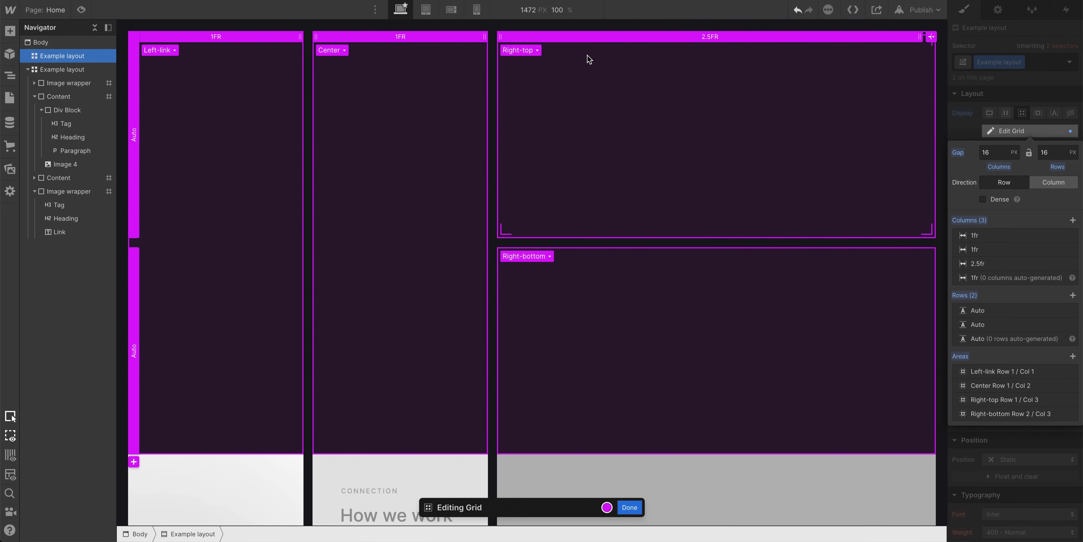
click(629, 507)
scroll(631, 501, down, 8)
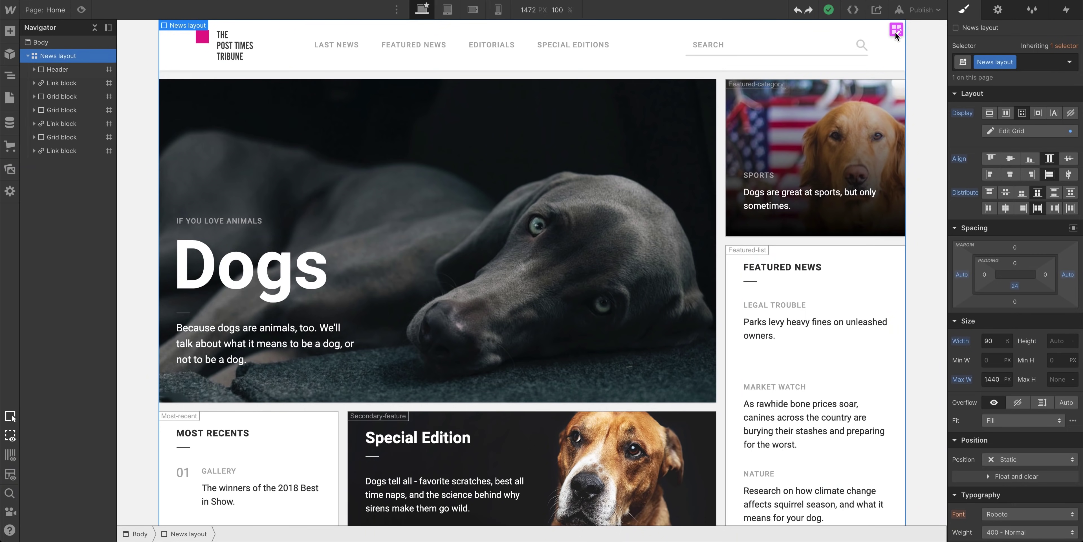
Step: Open the News layout grid on the Category page for editing and resize its fourth column
click(895, 32)
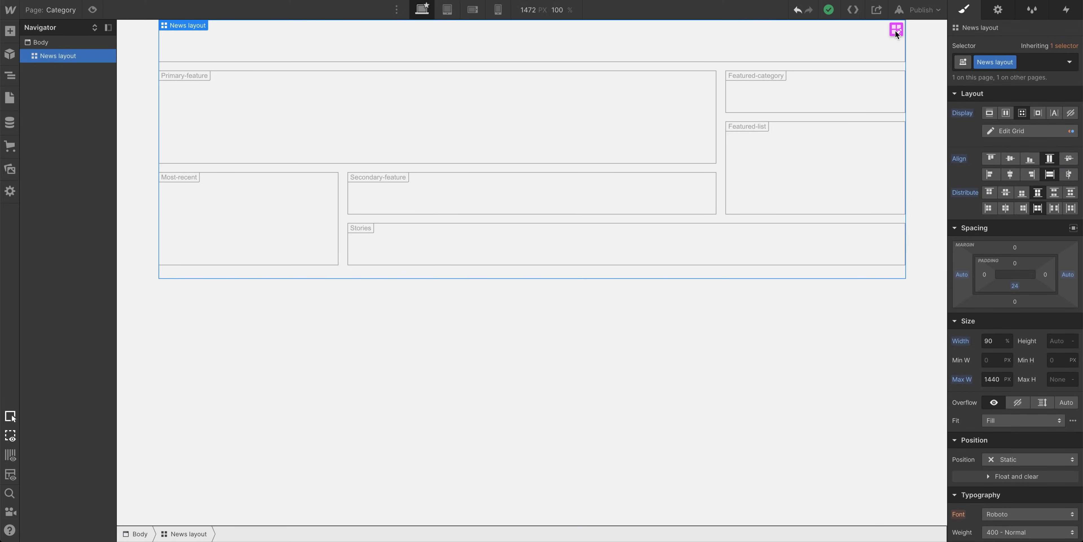
click(895, 32)
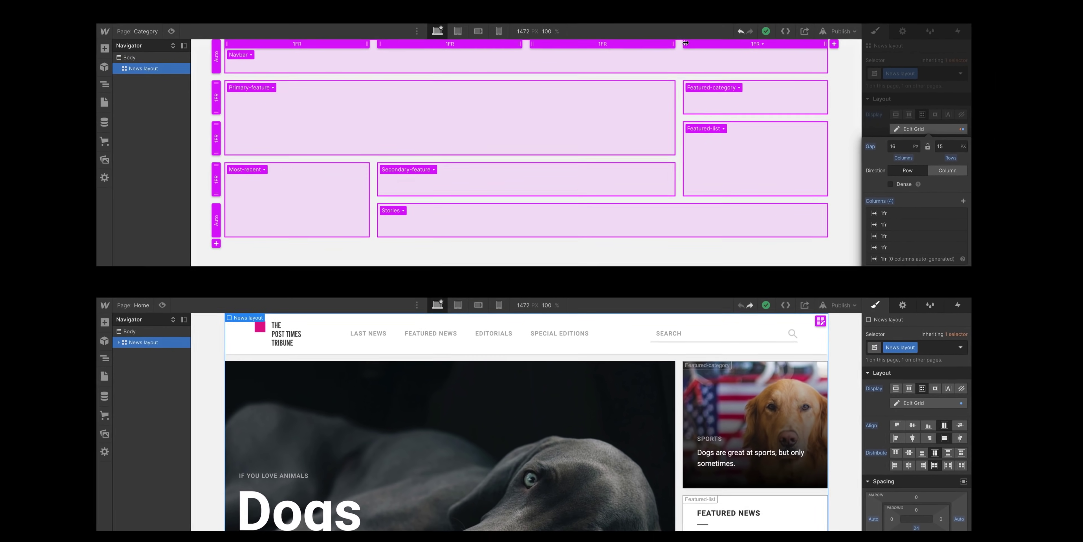
drag(725, 30, 689, 43)
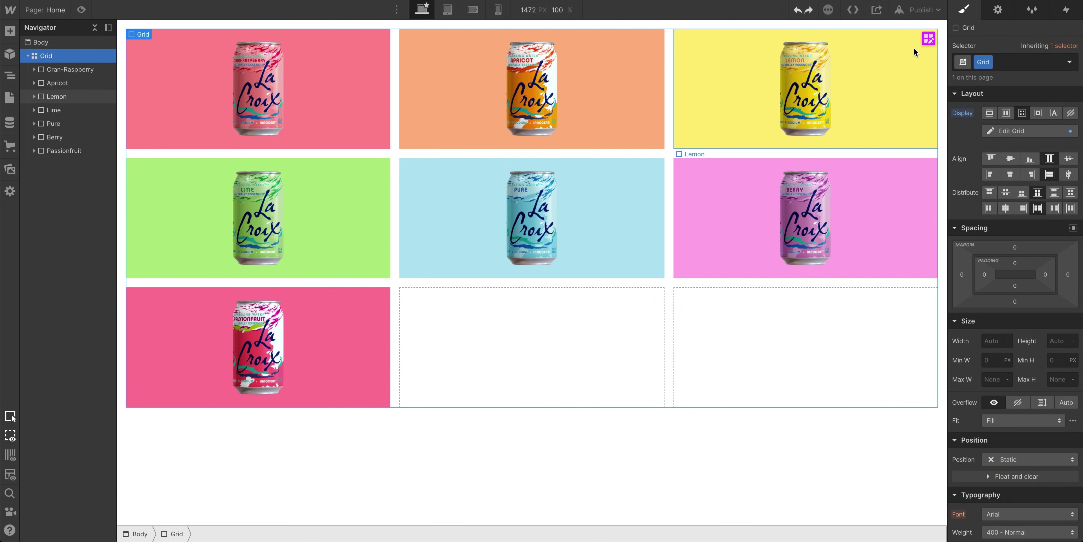
click(927, 39)
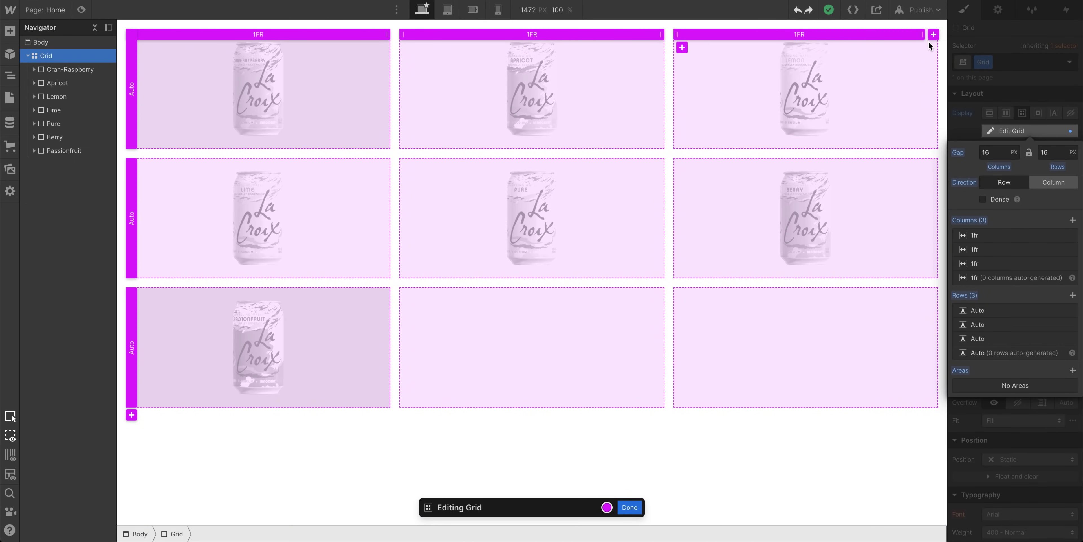
mouse_move(945, 67)
mouse_down()
mouse_move(807, 90)
mouse_move(945, 87)
mouse_up()
click(628, 507)
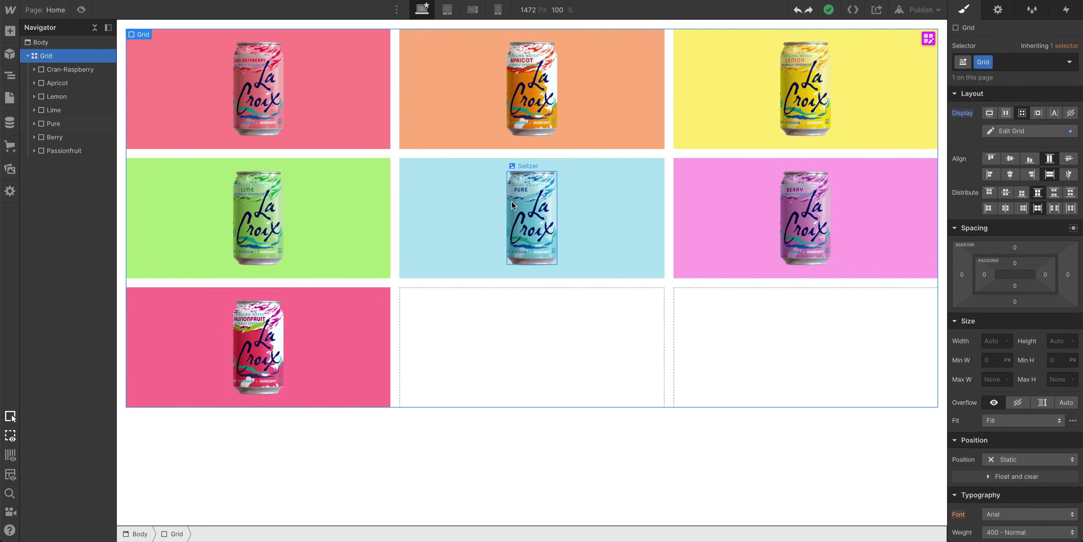
Step: Switch the drinks grid page to the tablet breakpoint
click(447, 9)
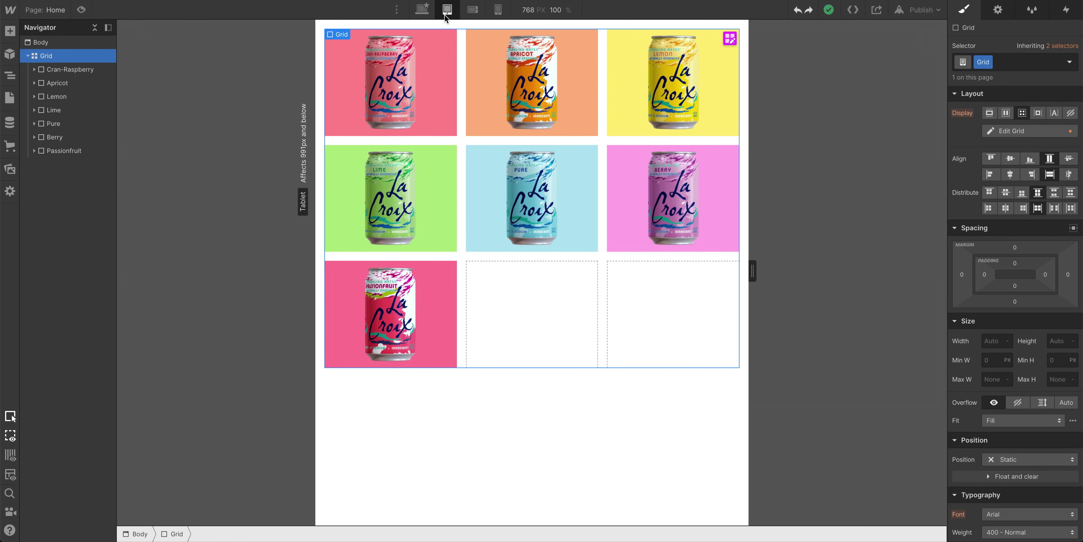
Step: At the mobile landscape breakpoint, delete the drinks grid's third column and finish editing the grid
click(472, 14)
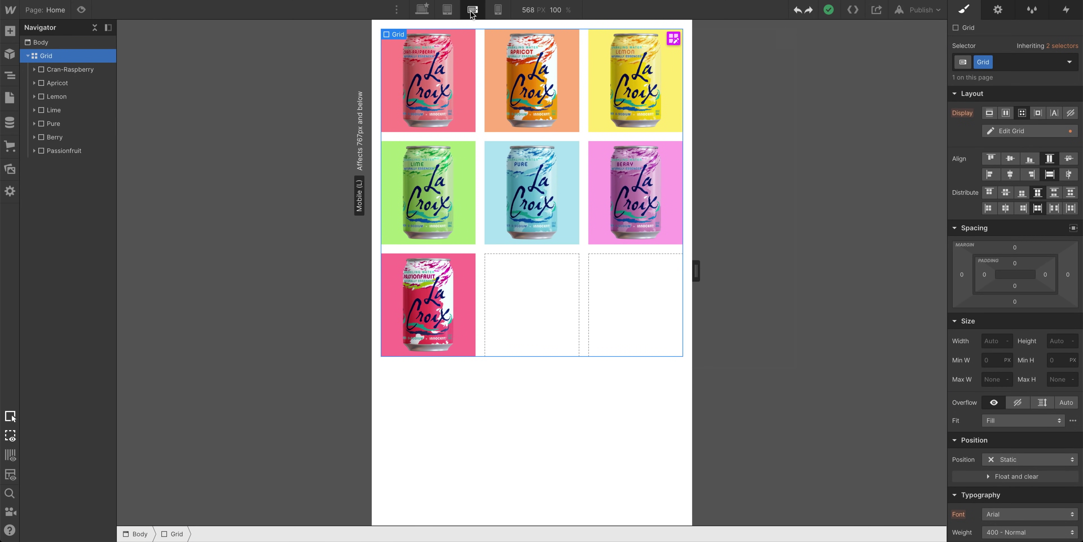
click(673, 38)
right_click(652, 37)
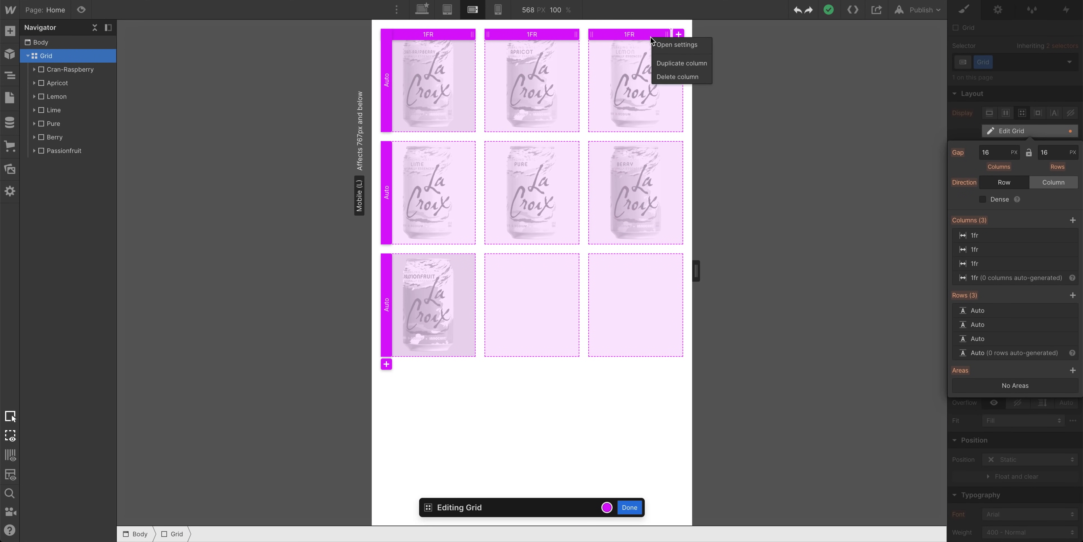
click(676, 77)
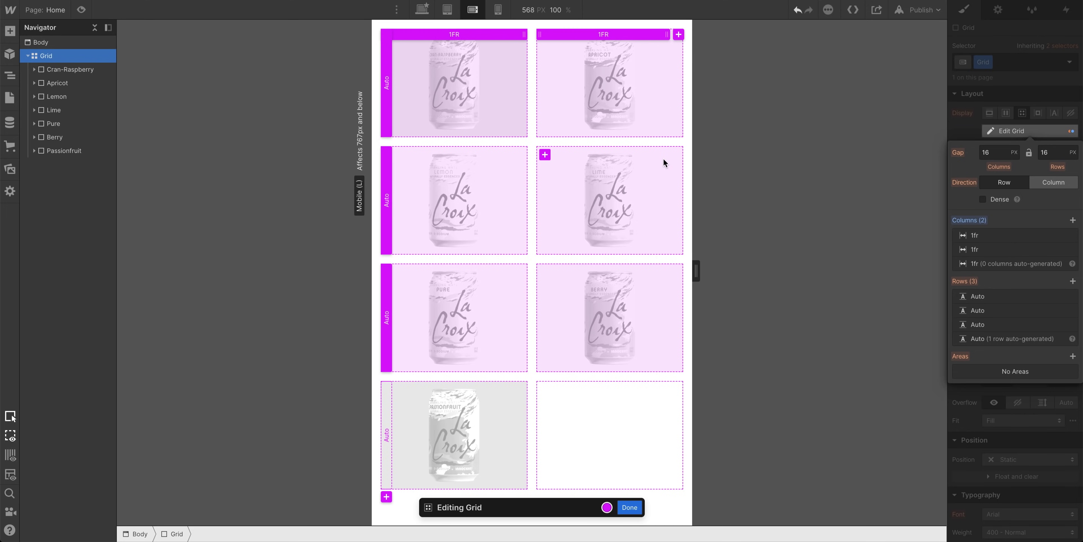
click(626, 508)
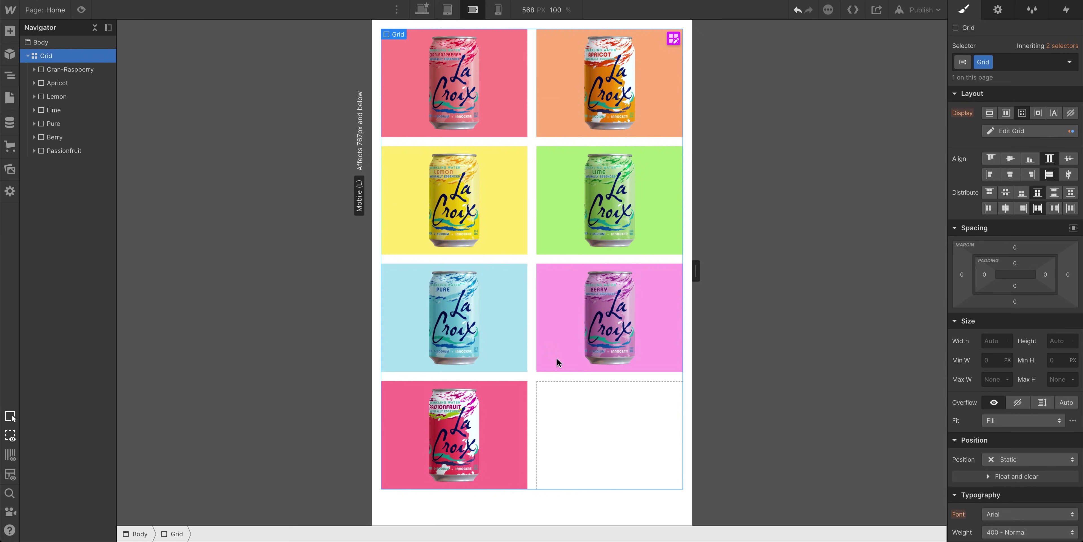
Step: Return to the desktop breakpoint and set the Berry block's grid position to Manual
click(420, 9)
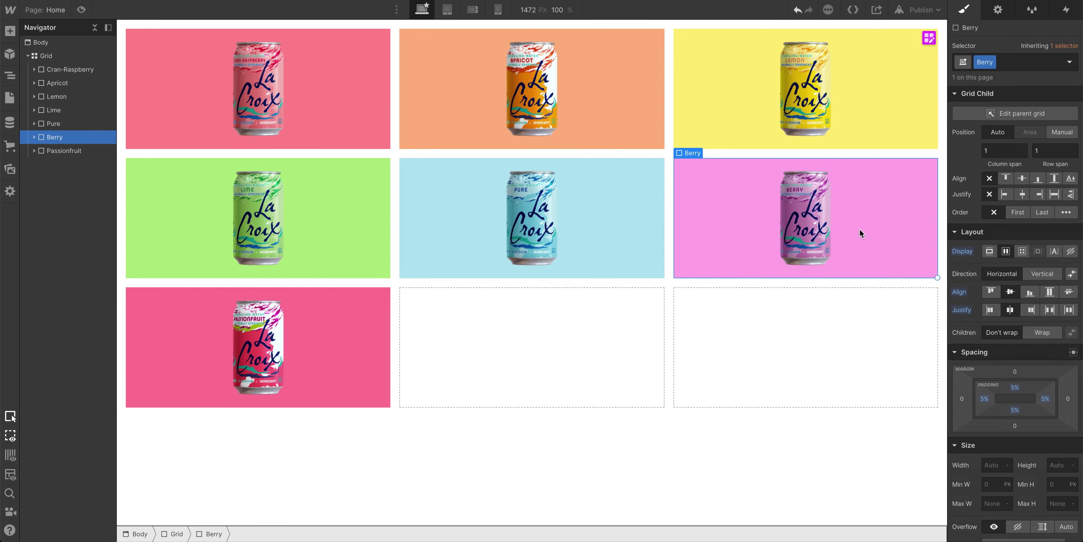
click(1058, 136)
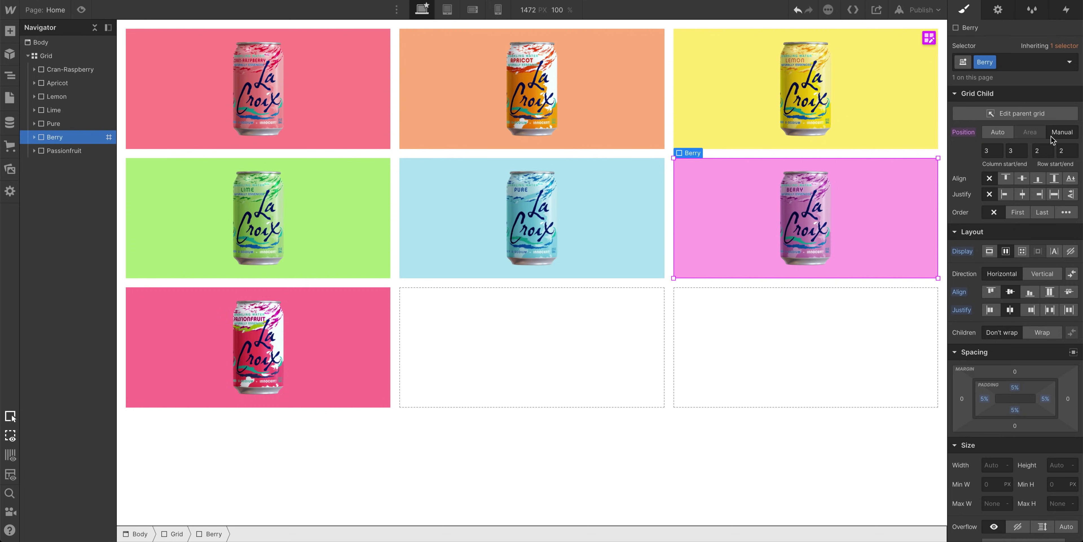
Step: Switch to mobile landscape, remove the third column of the grid containing the manually placed Berry block, and leave grid editing
click(476, 16)
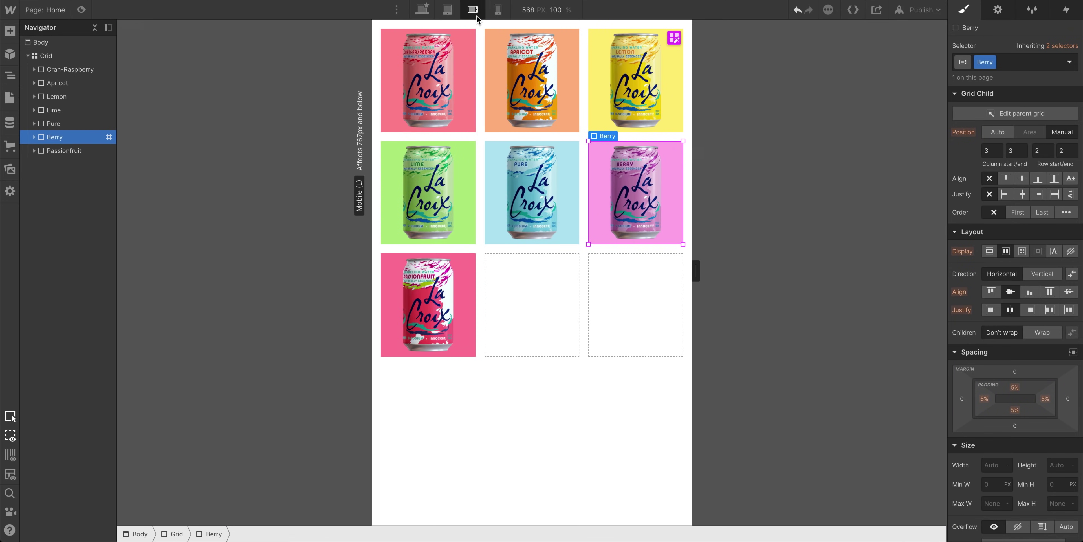
click(674, 38)
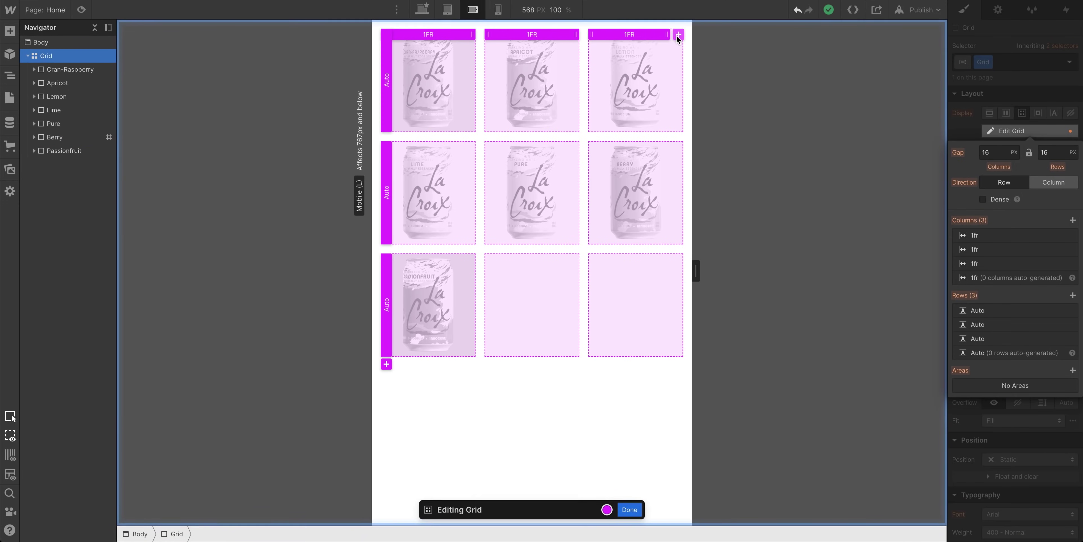
right_click(651, 36)
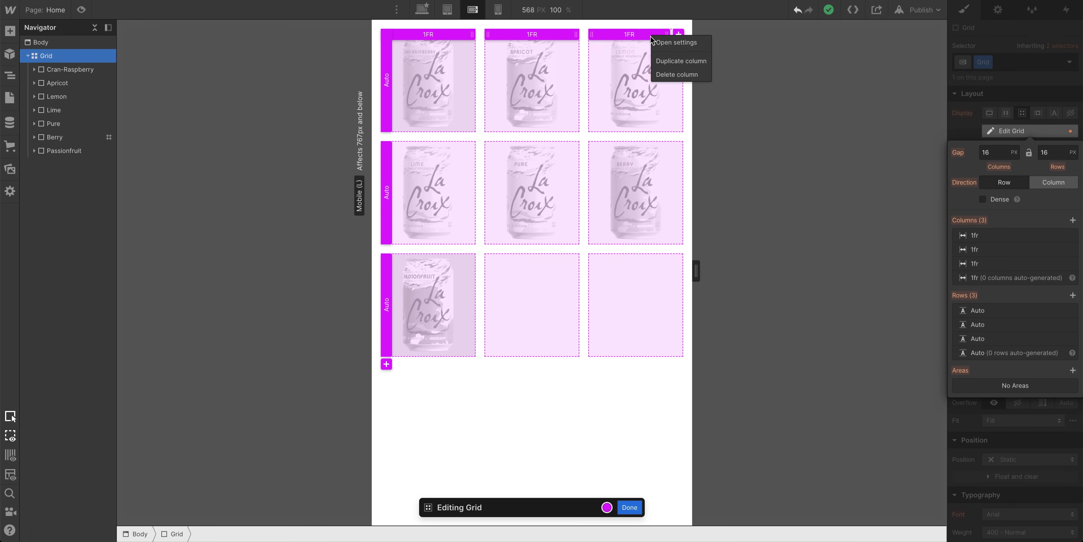
click(669, 75)
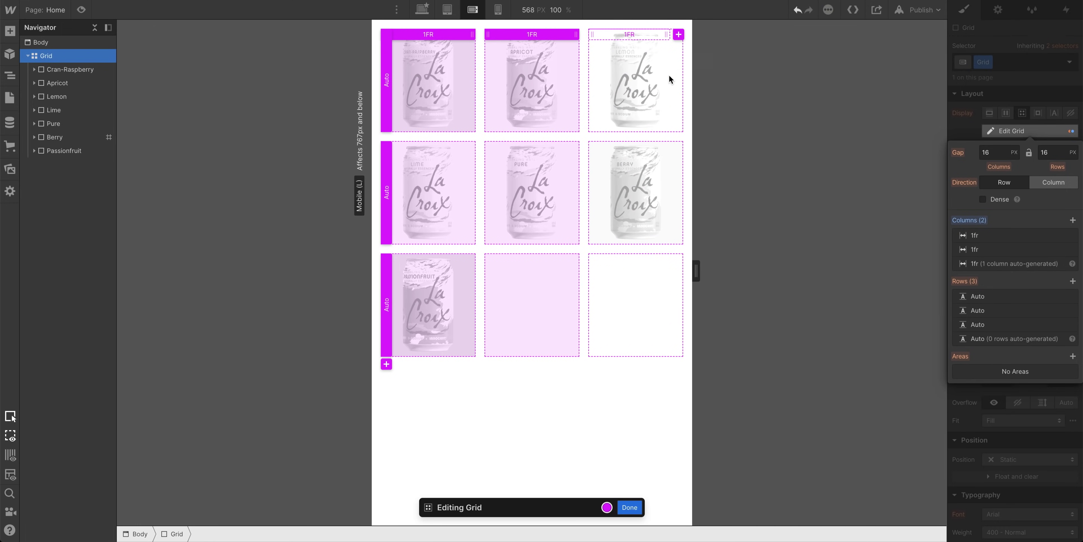
key(Escape)
Step: Move the Berry block to the first column of the third row and return its position to Auto at this breakpoint
click(595, 234)
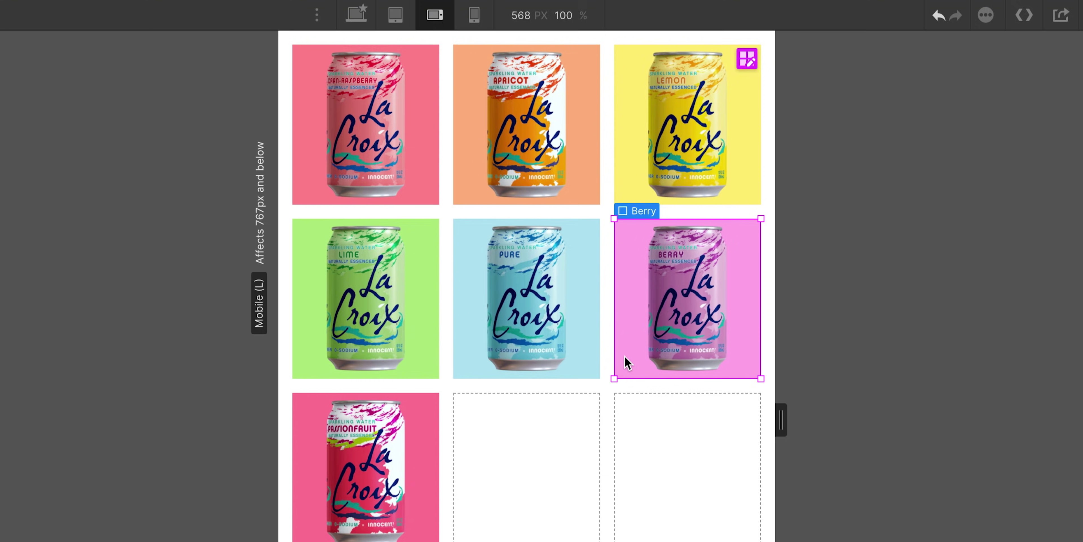
drag(595, 234, 548, 242)
drag(552, 375, 438, 394)
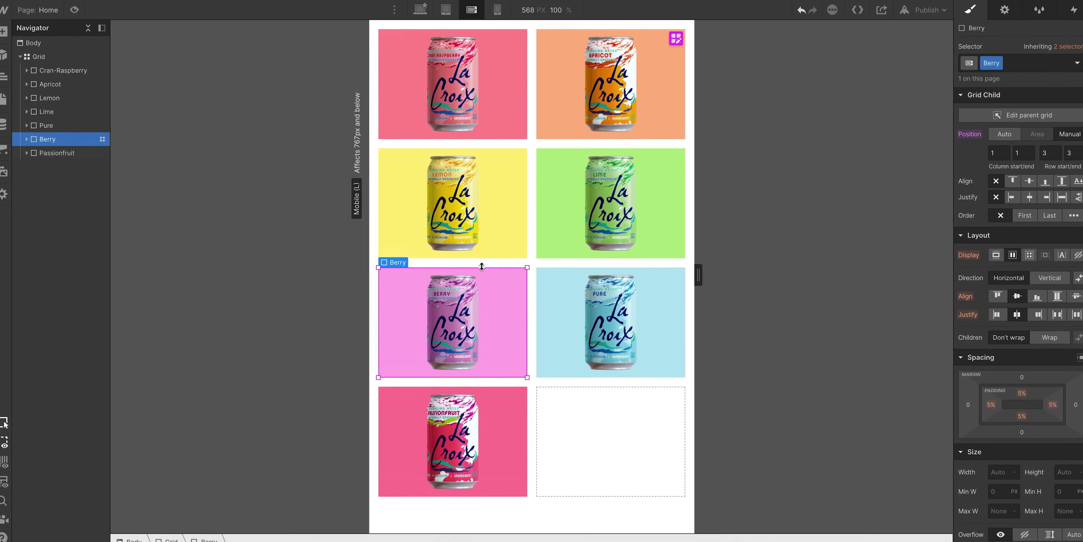
click(998, 133)
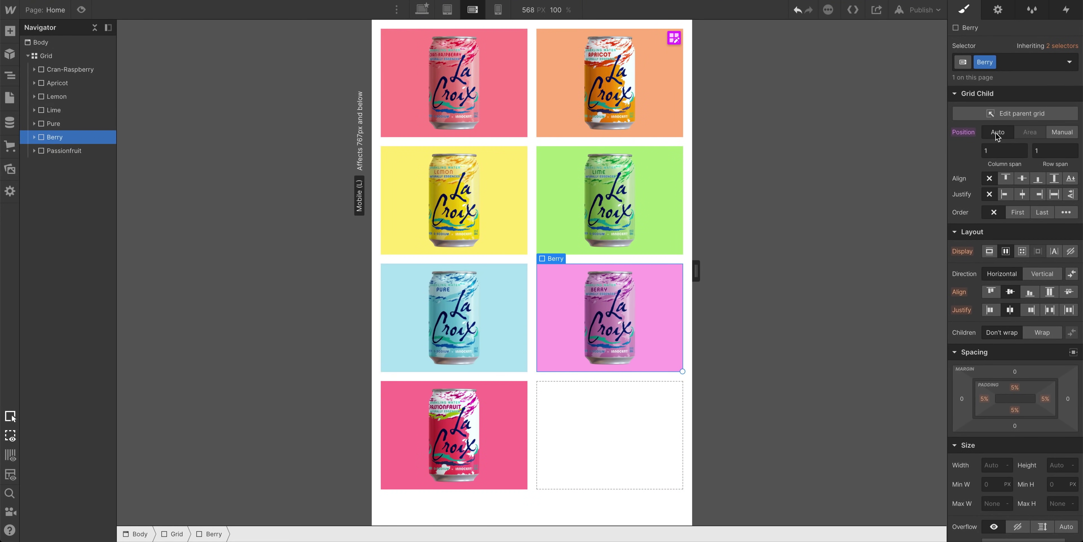
Step: Go back to the desktop breakpoint and move the Berry block to the grid's first cell
key(shift+1)
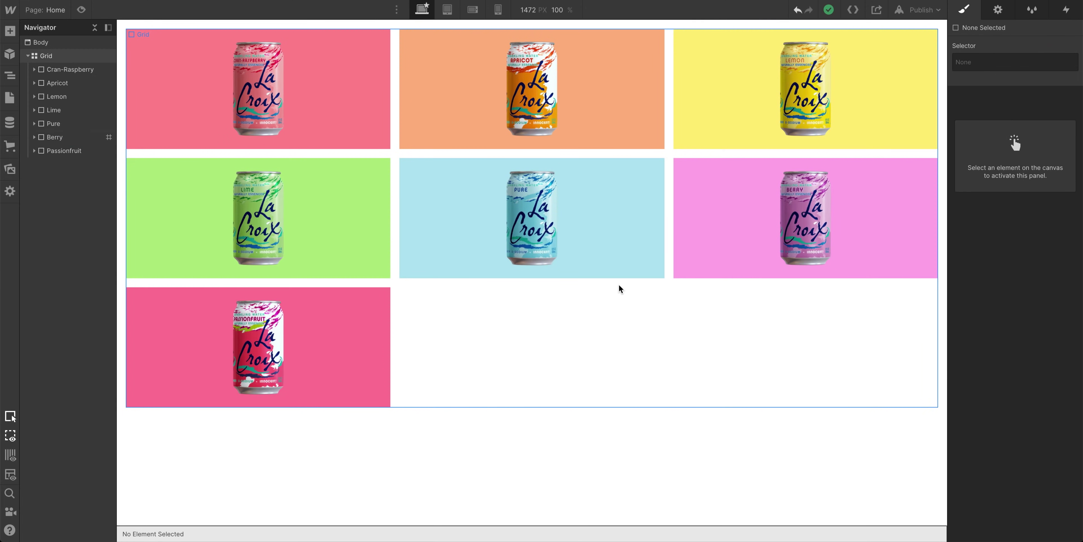
click(726, 252)
drag(723, 259, 351, 121)
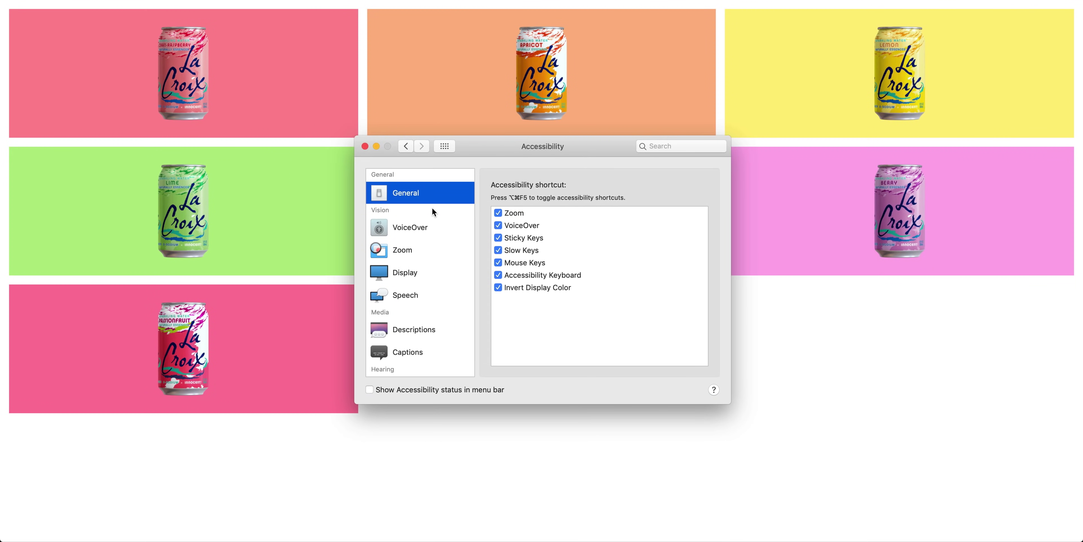
Step: Enable VoiceOver in the macOS Accessibility settings
click(441, 232)
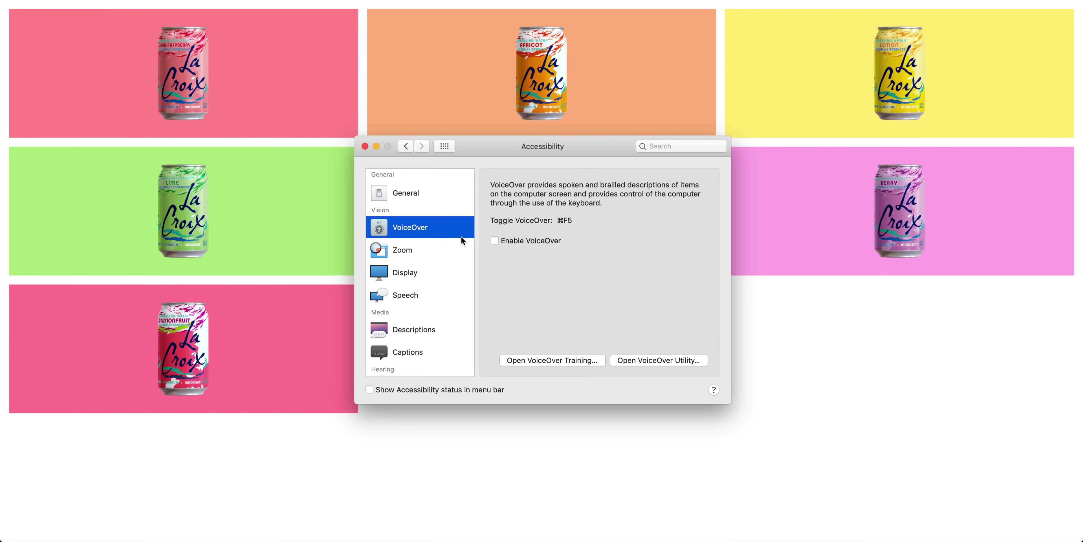
click(495, 241)
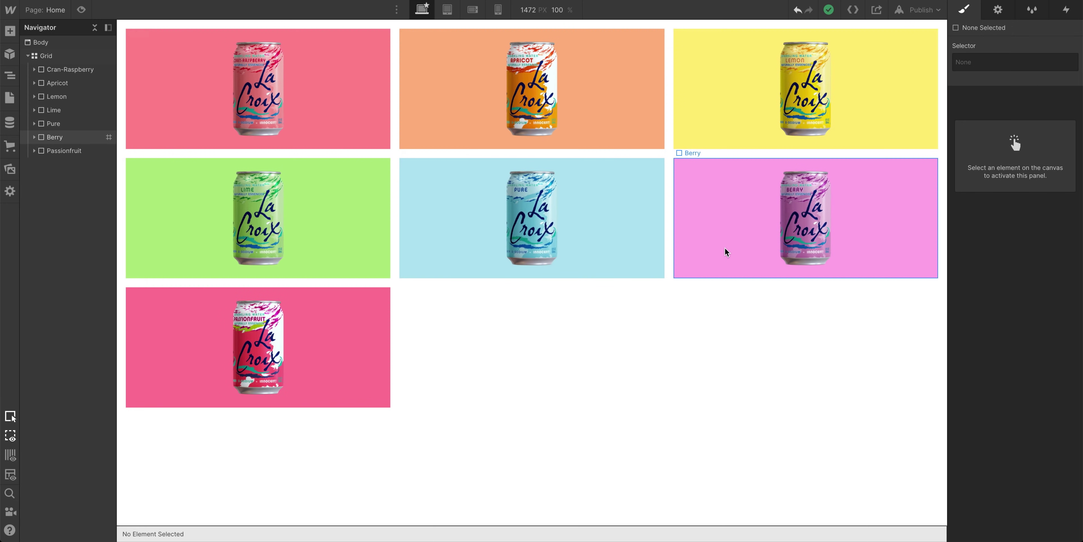
Step: Move the Berry block onto the Cran-Raspberry cell in the first row
click(726, 251)
drag(725, 248, 350, 117)
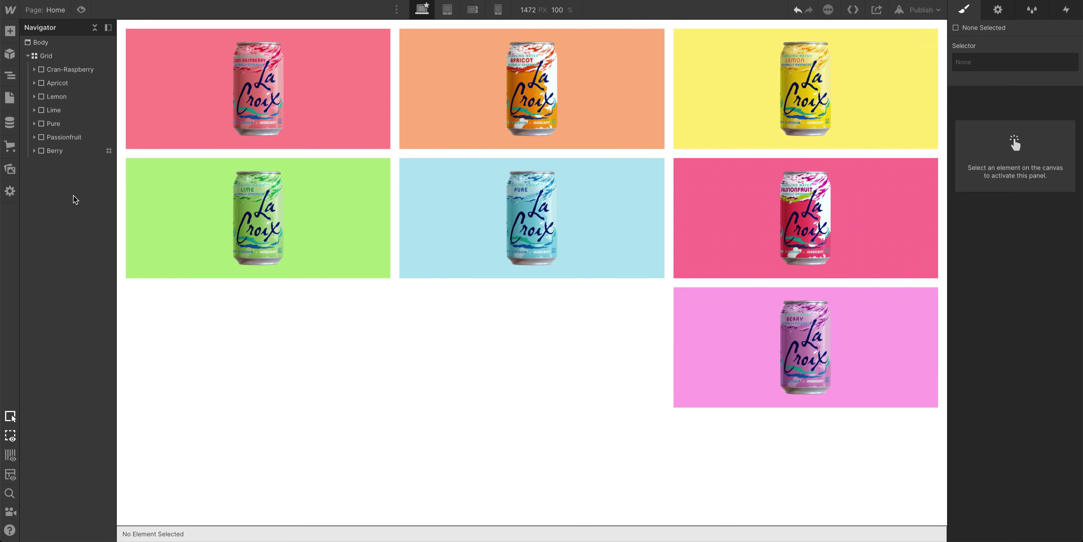
Step: Stretch the Berry block from the third row's last cell across to the first column
click(81, 154)
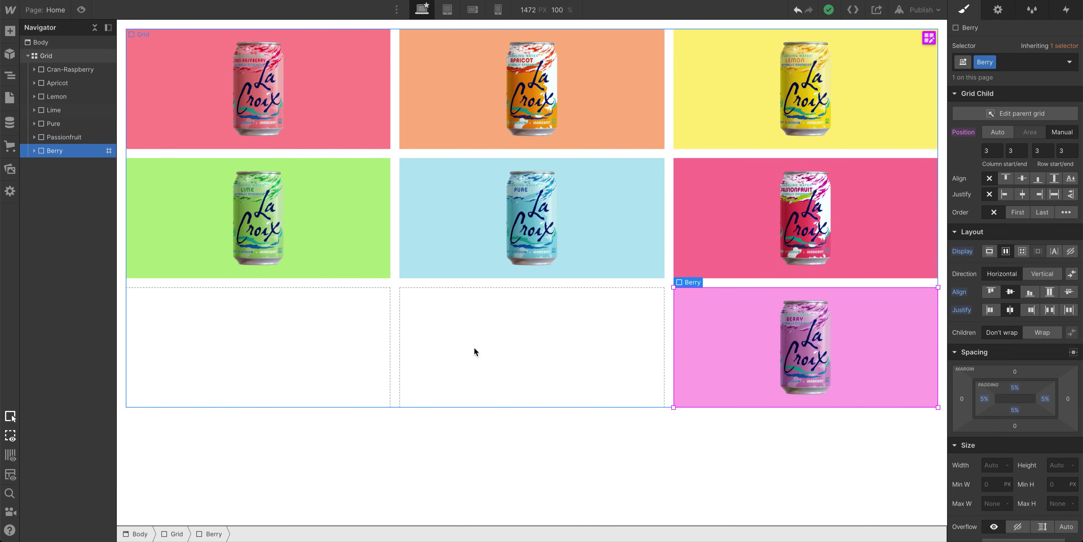
drag(673, 407, 257, 390)
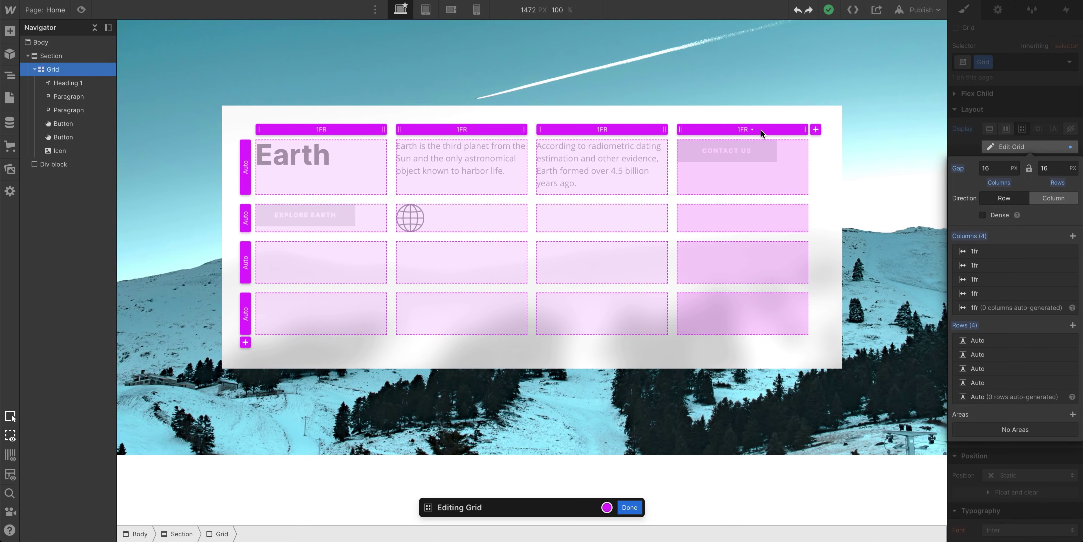
Step: Delete the last two columns of the Earth grid
click(765, 136)
click(773, 171)
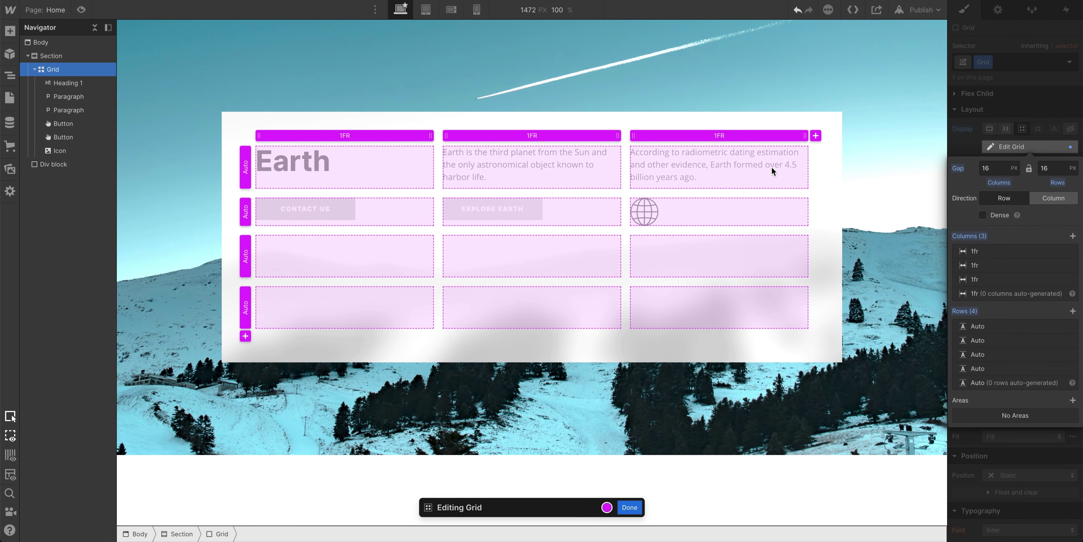
click(722, 143)
click(740, 179)
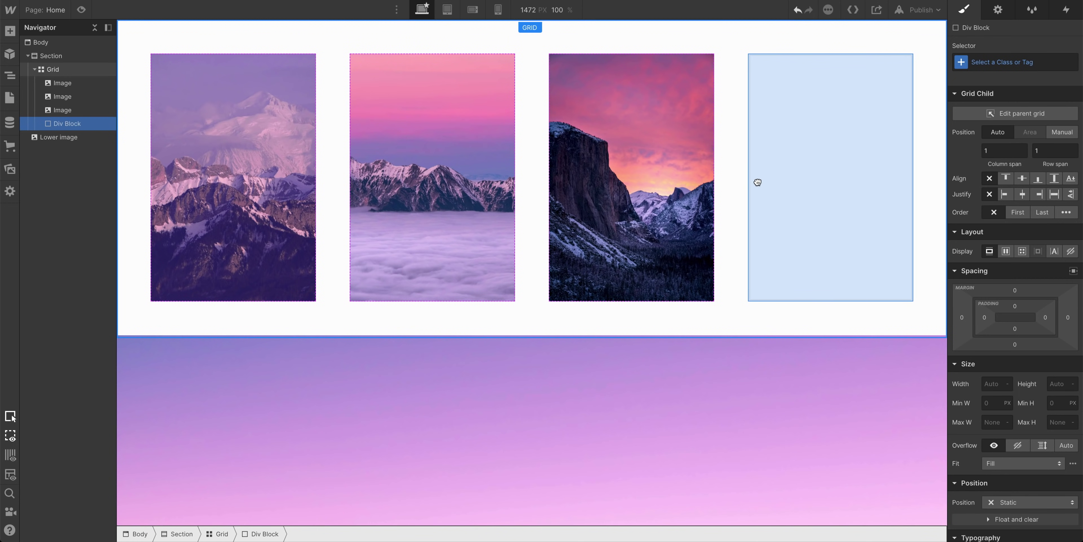
Step: Move the empty div block to the mountain image grid's first cell and add a paragraph under Heading 1 inside it
drag(757, 182, 470, 180)
drag(327, 181, 229, 184)
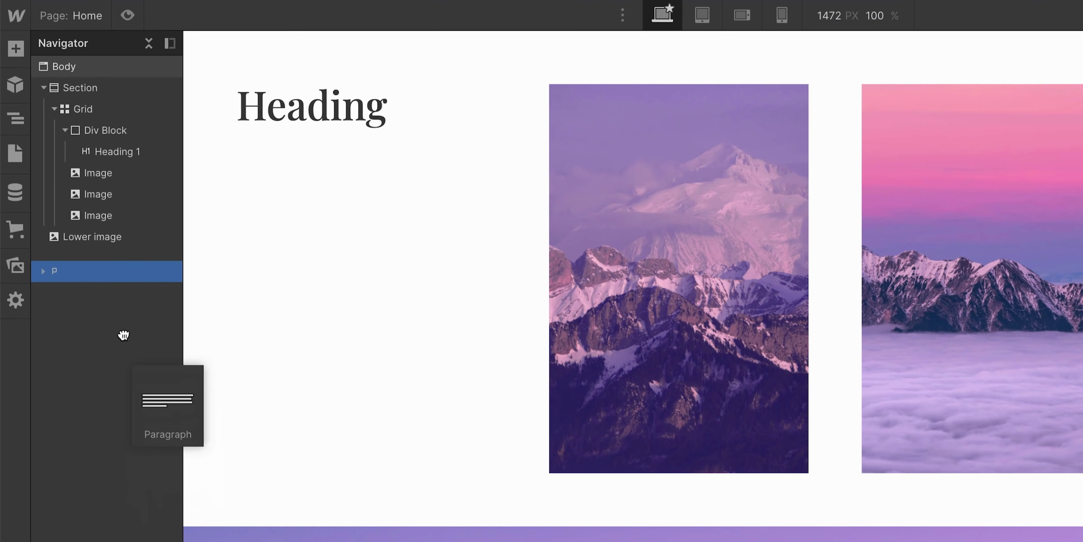
drag(77, 214, 76, 123)
mouse_move(119, 193)
mouse_down()
mouse_move(114, 147)
mouse_move(118, 180)
mouse_up()
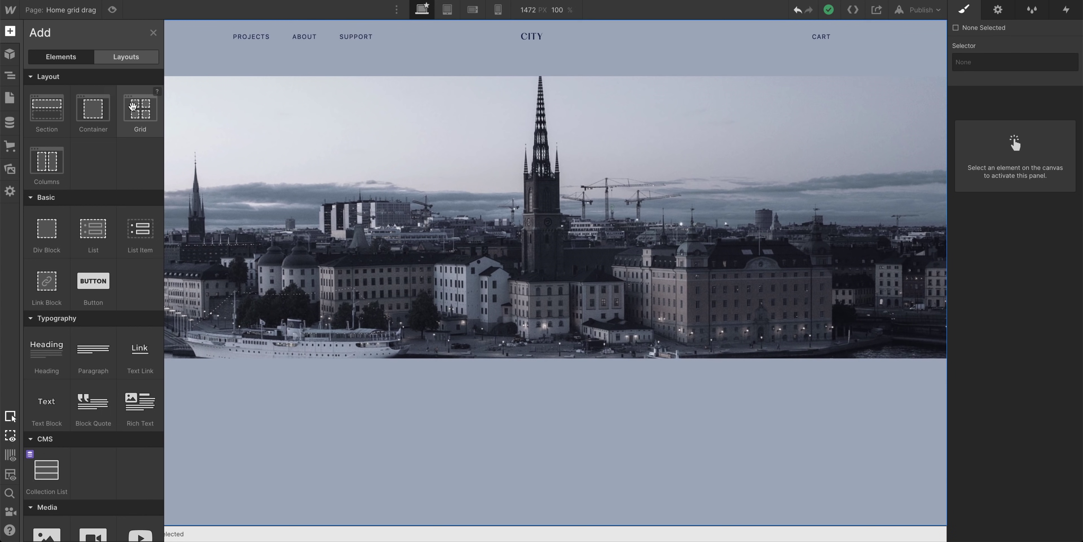
Step: Add a Grid element to the Home grid drag page
drag(41, 157, 387, 73)
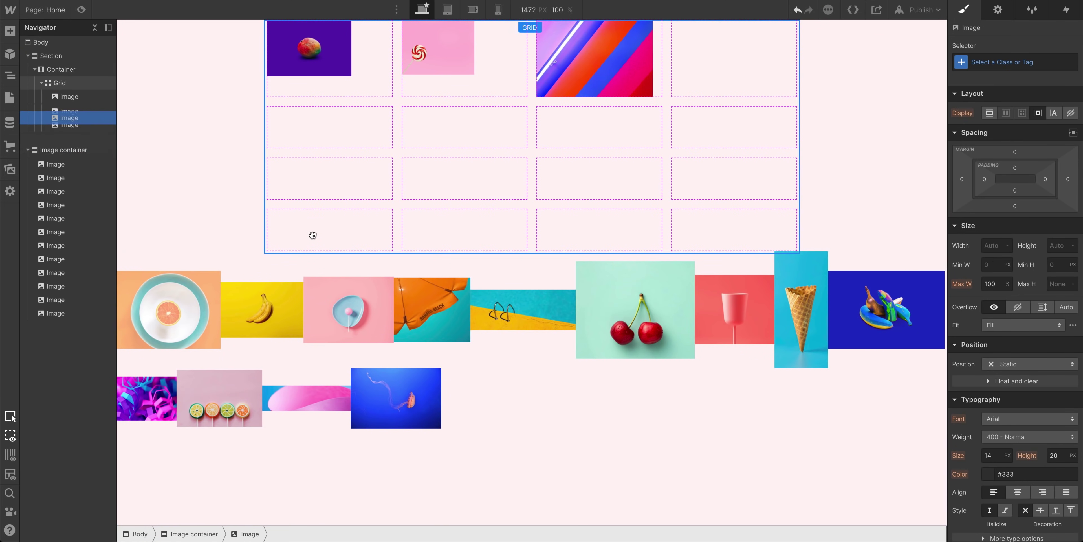
Step: Move the orange plate and banana images from the Image container into the grid
drag(313, 235, 338, 222)
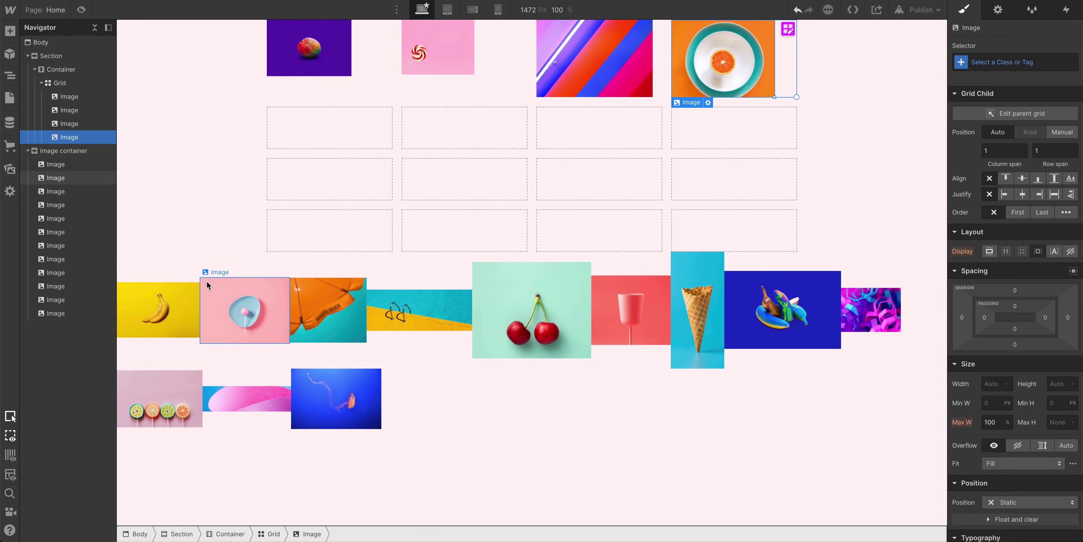
drag(183, 292, 324, 229)
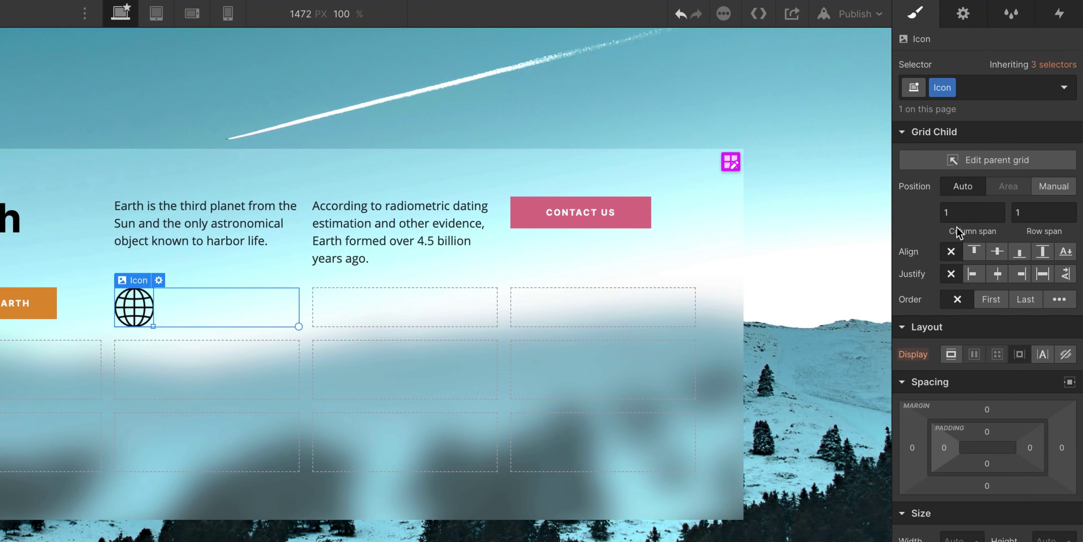
Step: Set the globe icon's position to Manual and place it in the third column of the grid's last row
click(1054, 186)
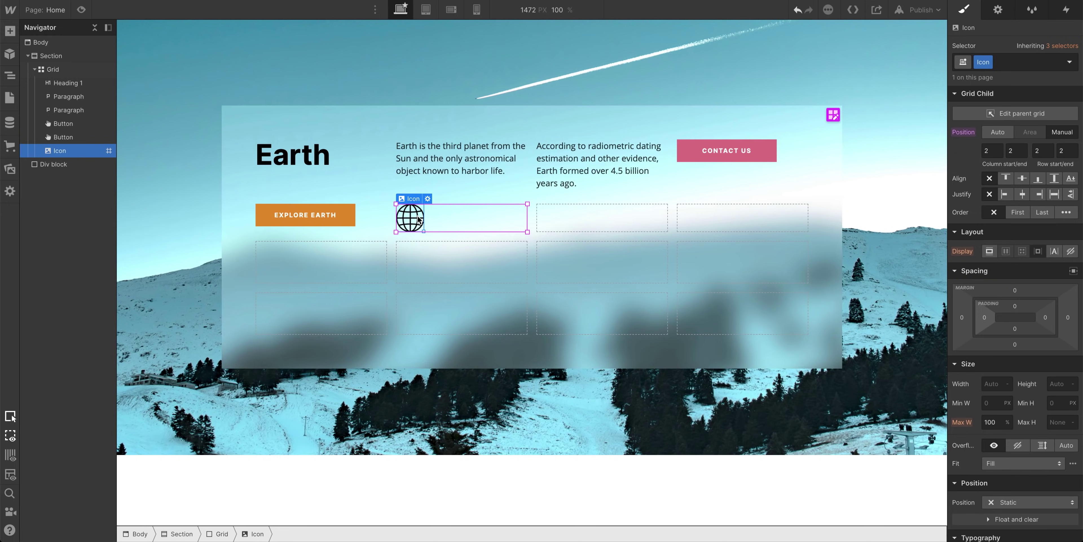
drag(379, 266, 606, 310)
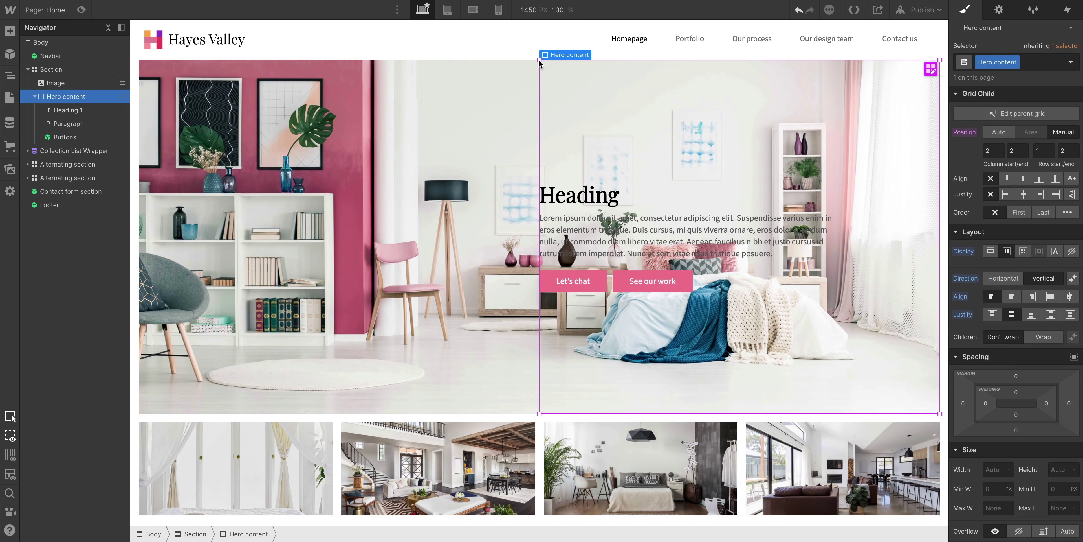
Step: Shrink the Hero content block so that it starts in the second grid row
drag(539, 63, 546, 258)
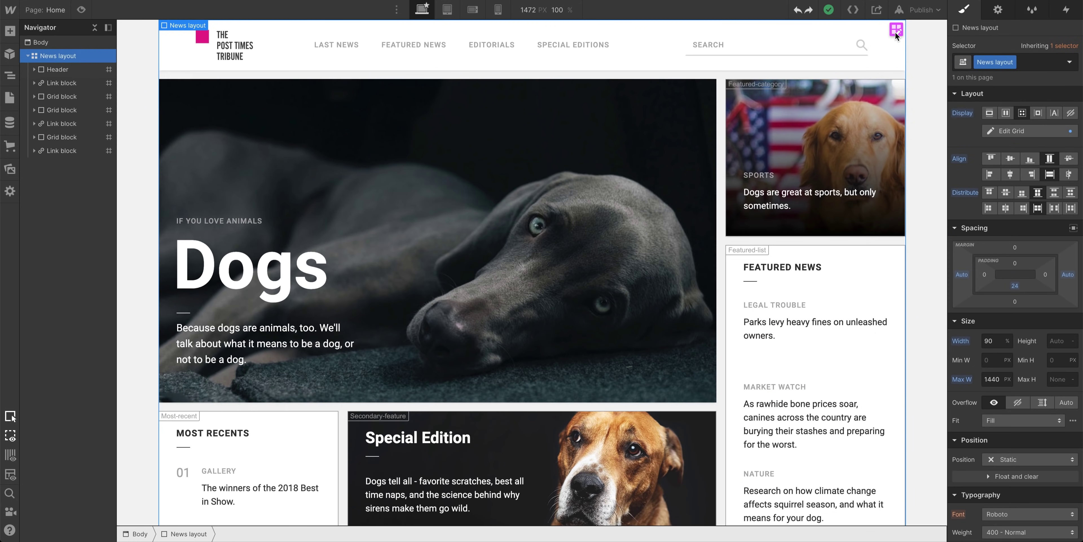
Step: Open the News layout grid for editing on the Category page and widen its fourth column
click(895, 31)
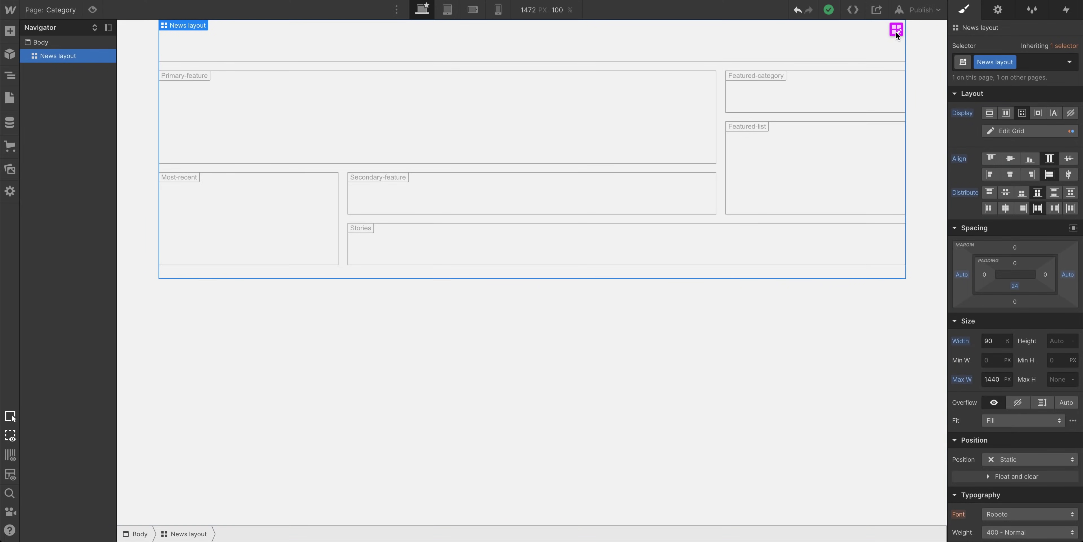
click(893, 31)
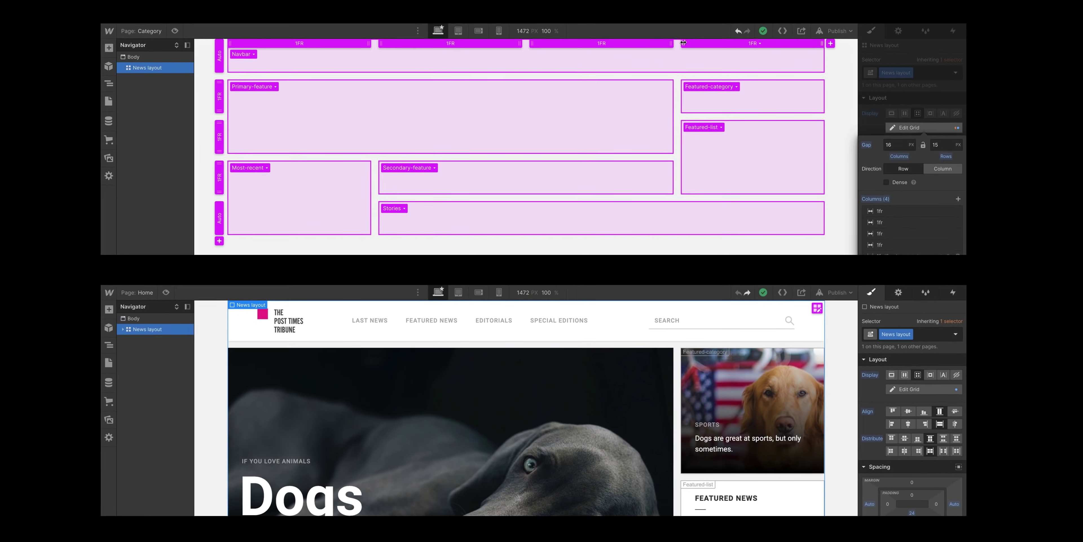
drag(728, 27, 593, 44)
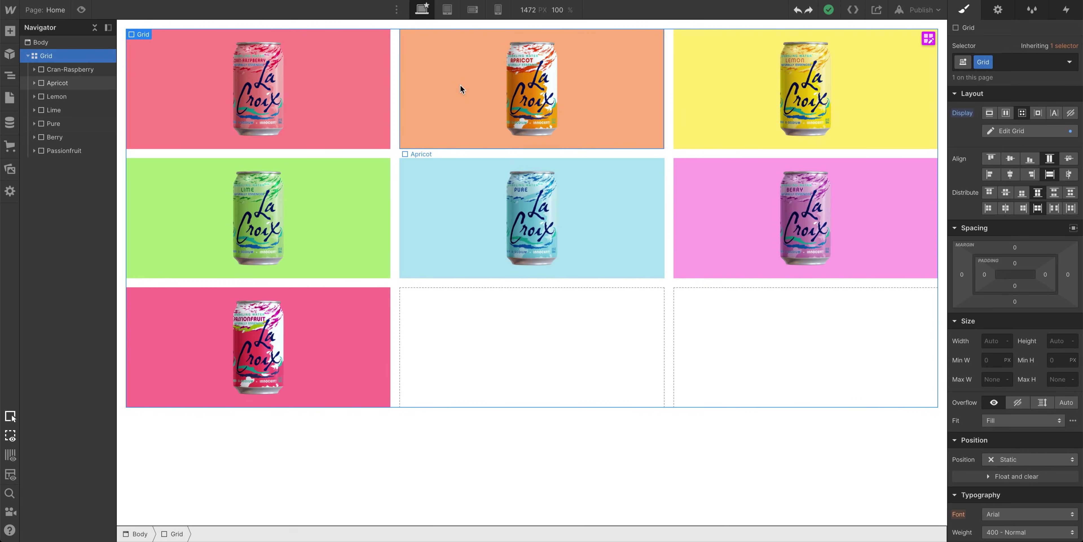
Step: Switch the drinks grid page to the mobile landscape breakpoint and delete the grid's third column
click(447, 9)
click(472, 13)
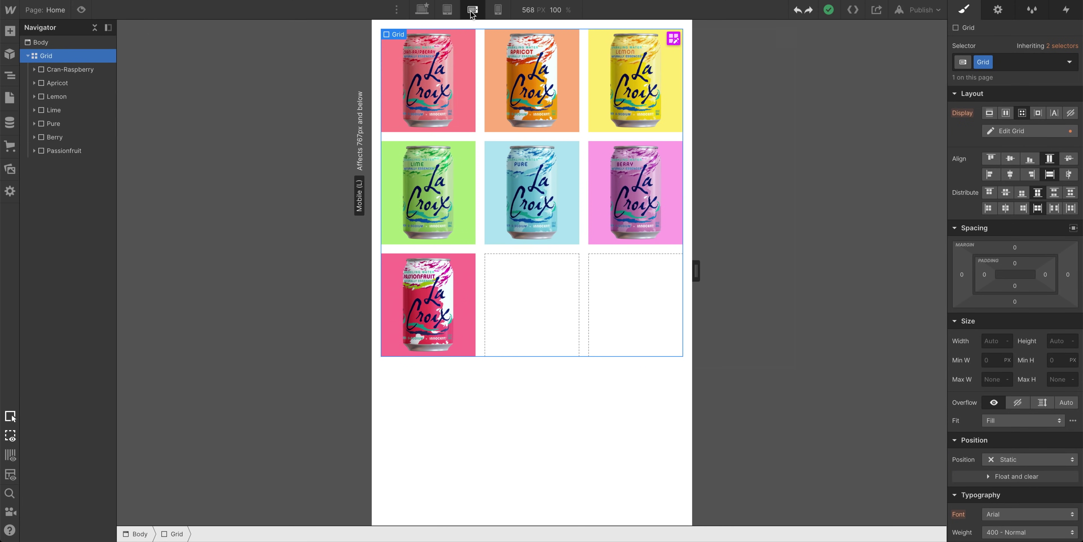
click(673, 38)
click(651, 40)
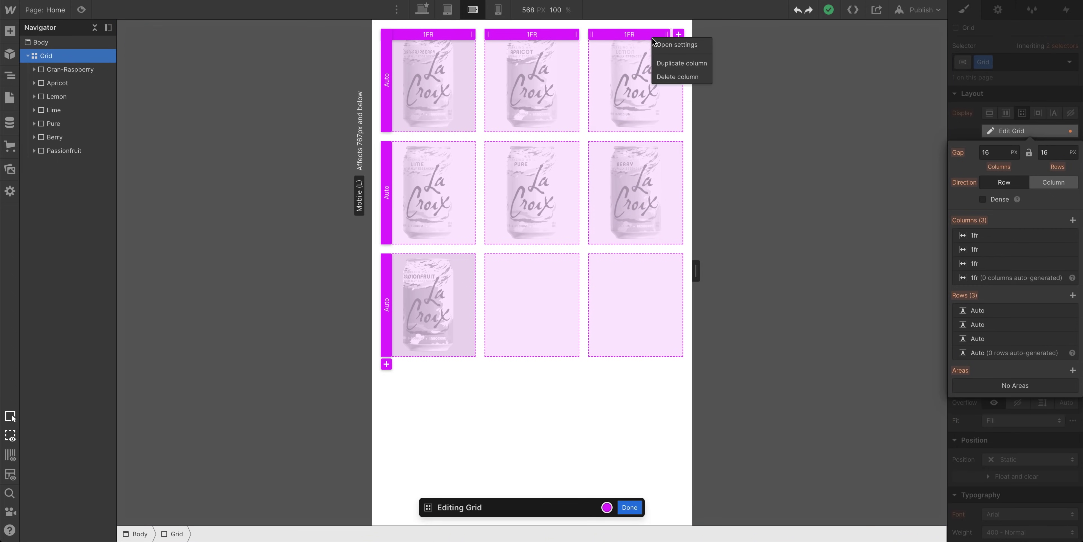
click(674, 76)
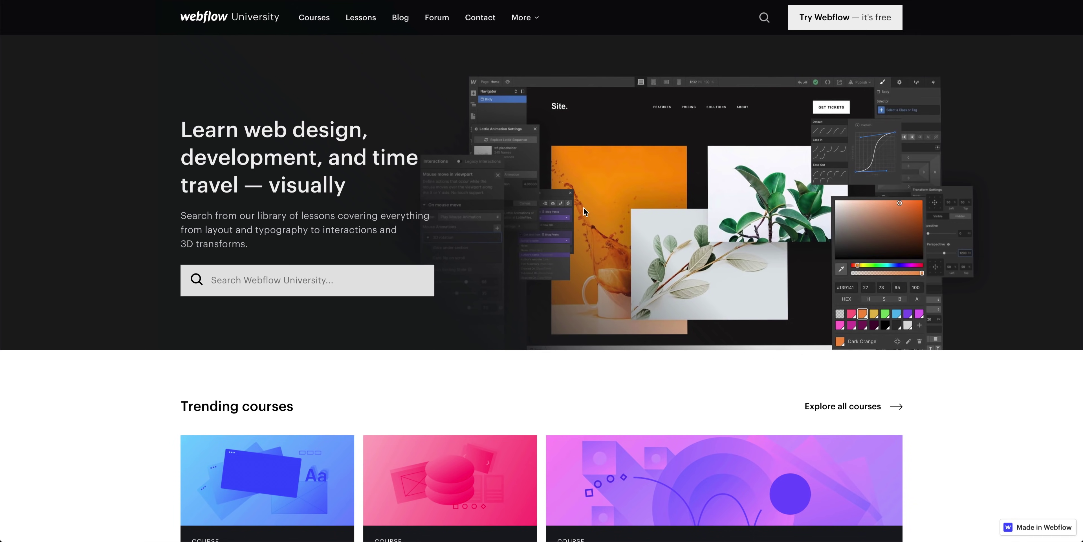
Step: Search Webflow University for "grid" and open the CSS grid in Webflow full course overview to examine its lessons
click(374, 276)
text(grid)
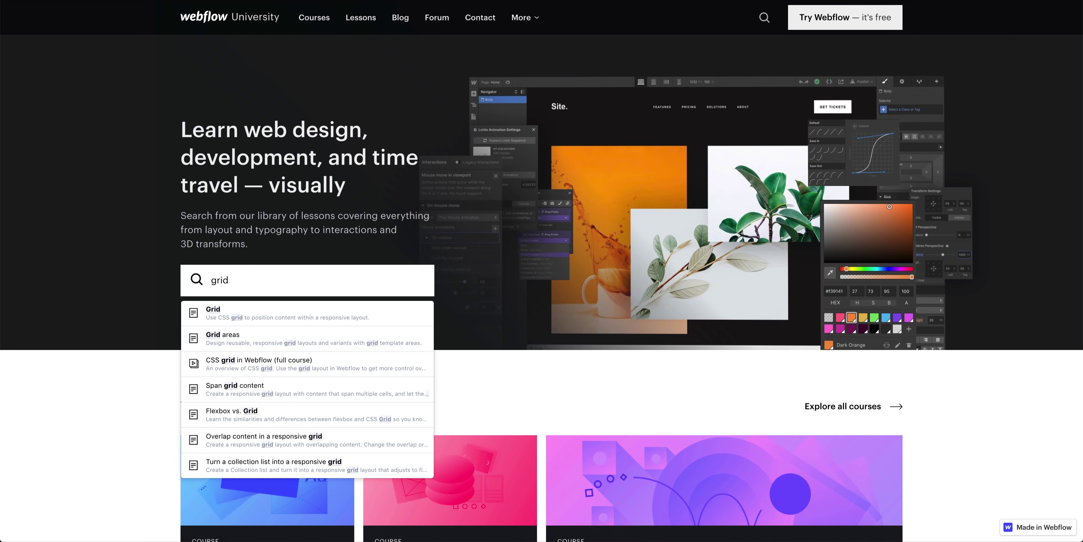
click(350, 365)
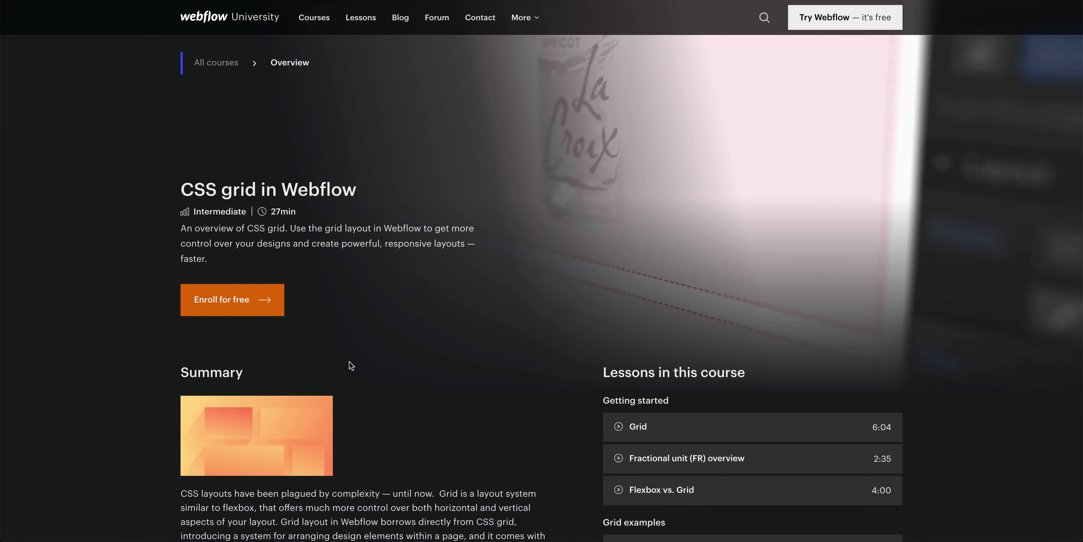
scroll(349, 361, down, 3)
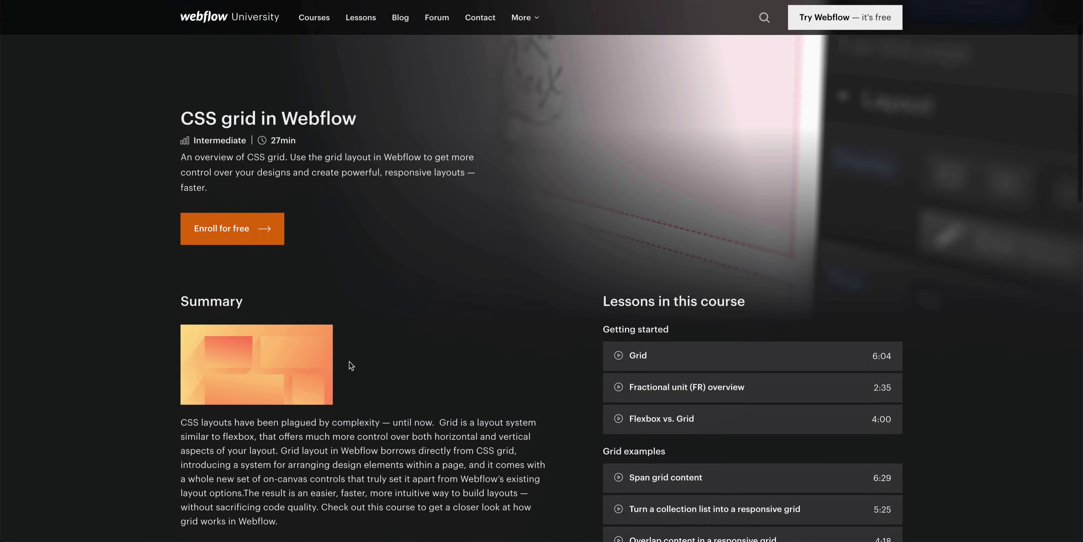